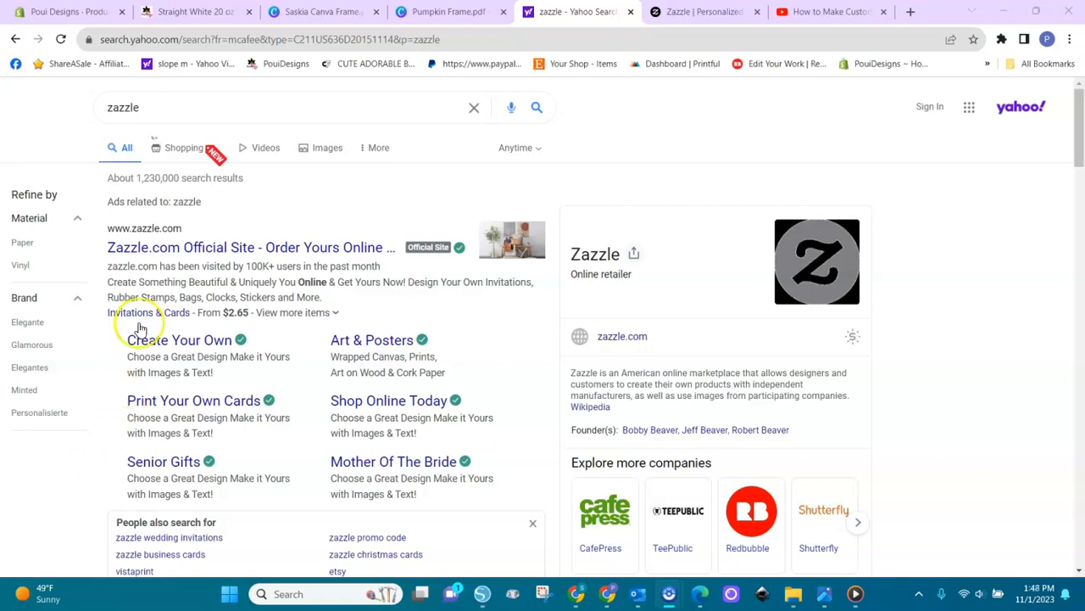
Open the official Zazzle site from the search results and browse its home page sections
click(210, 249)
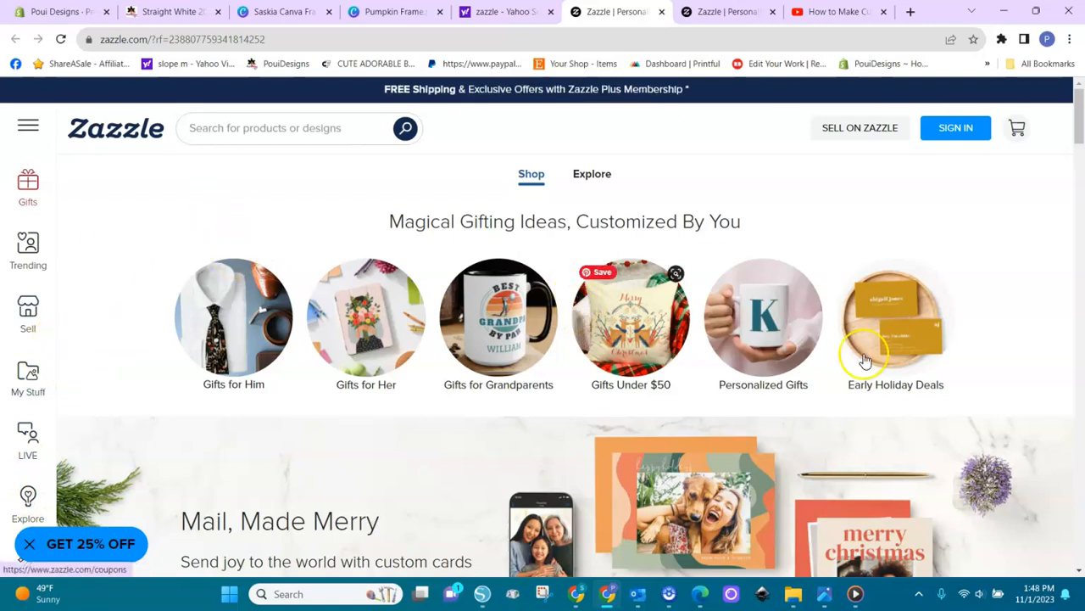
scroll(1026, 400, down, 3)
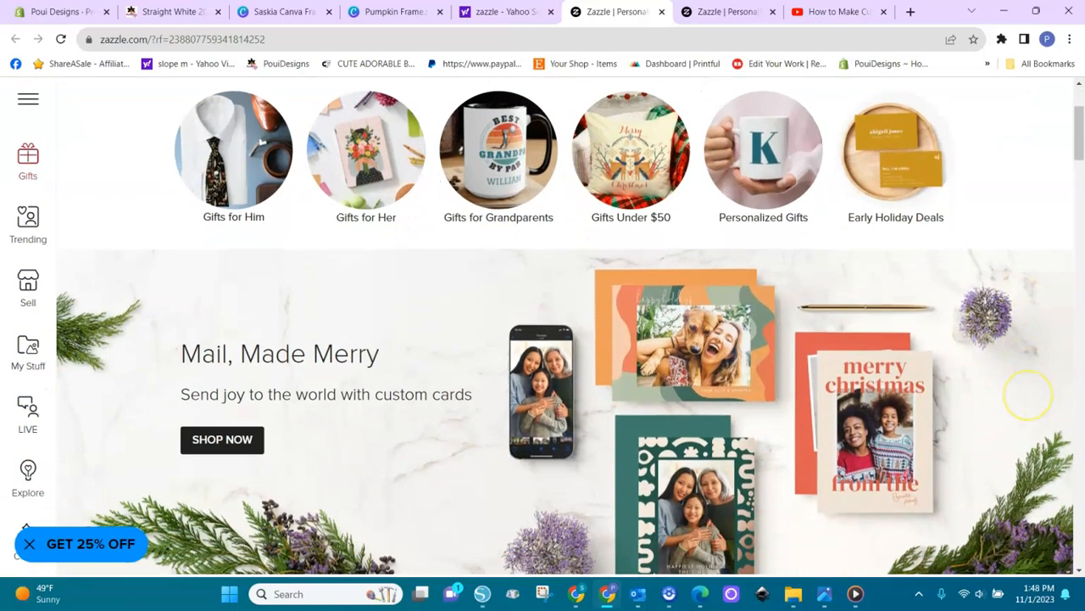
scroll(570, 323, down, 6)
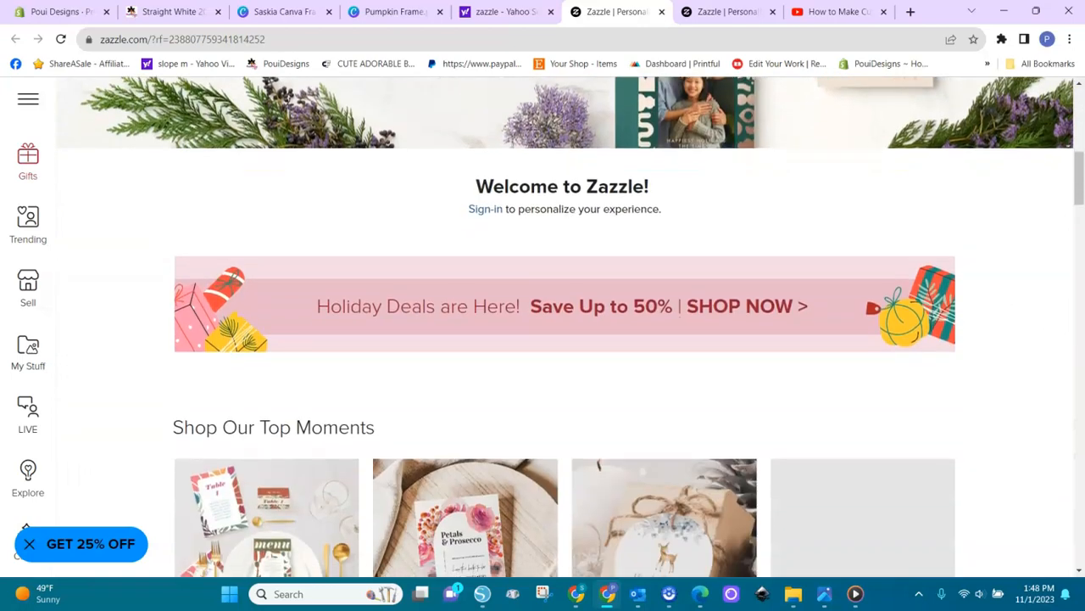
scroll(564, 331, down, 5)
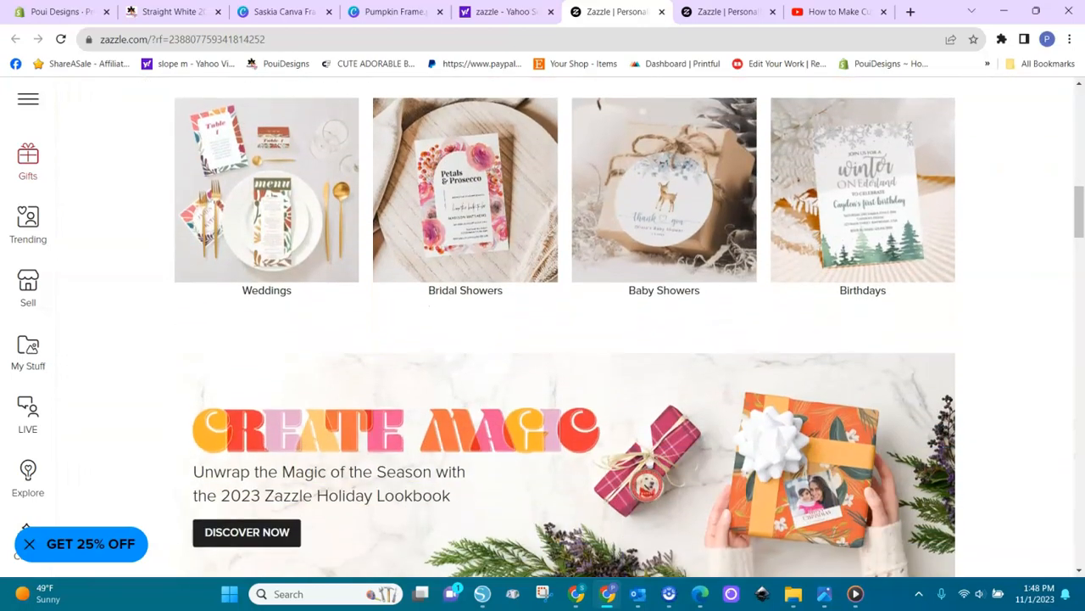
scroll(564, 331, down, 7)
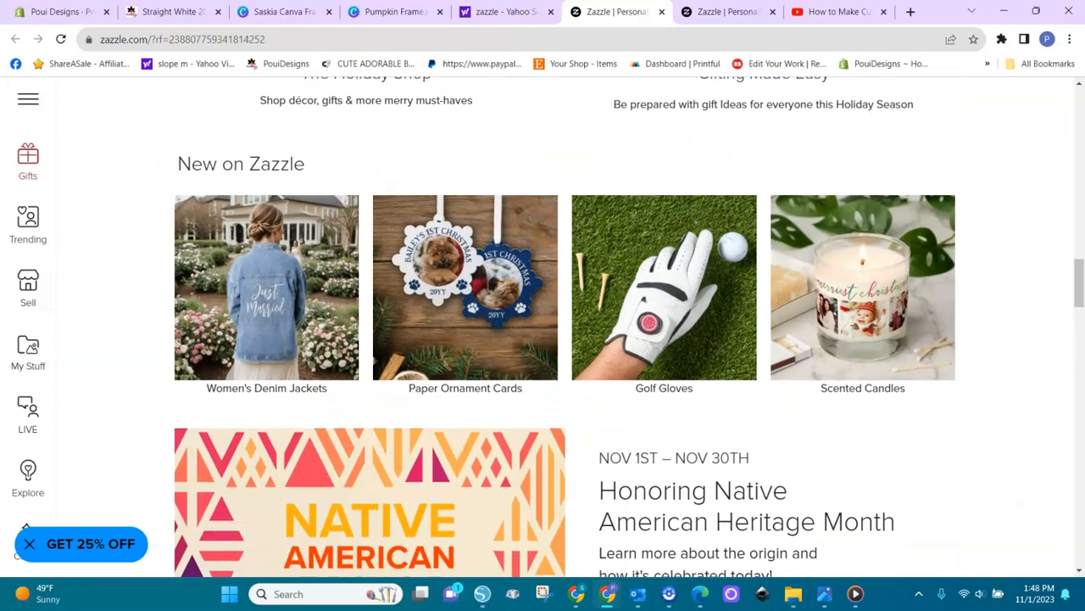
scroll(565, 331, down, 3)
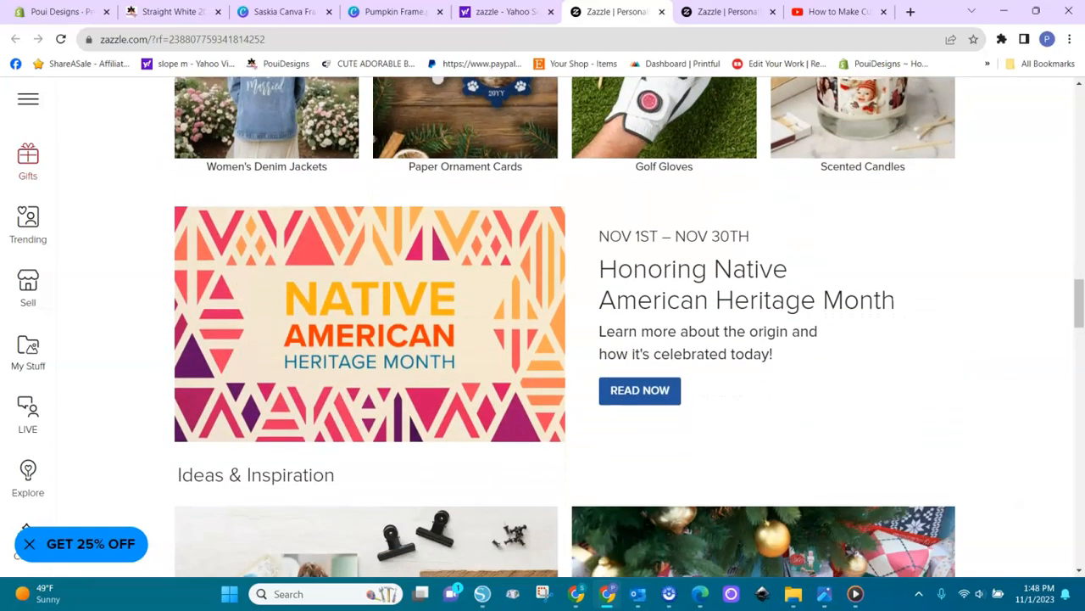
scroll(565, 330, down, 7)
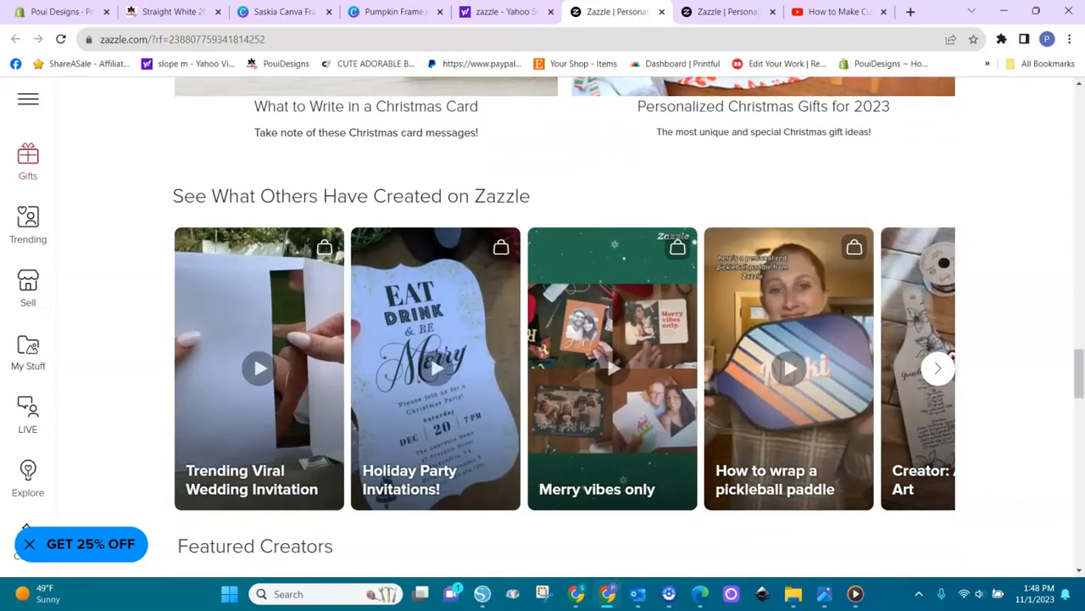
scroll(565, 330, up, 20)
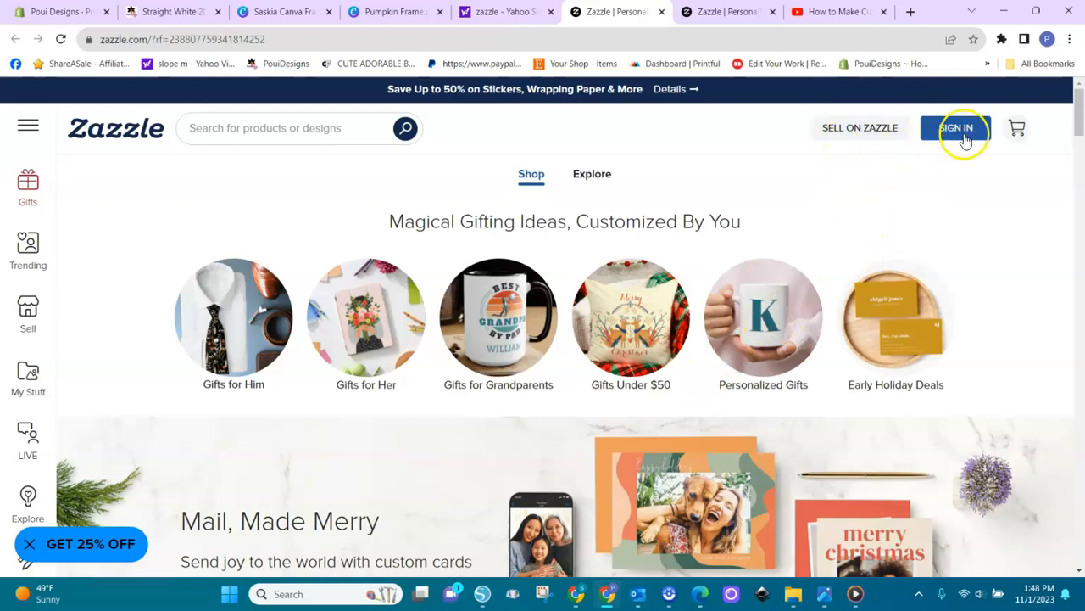
Sign in to the Zazzle account
click(962, 138)
click(545, 302)
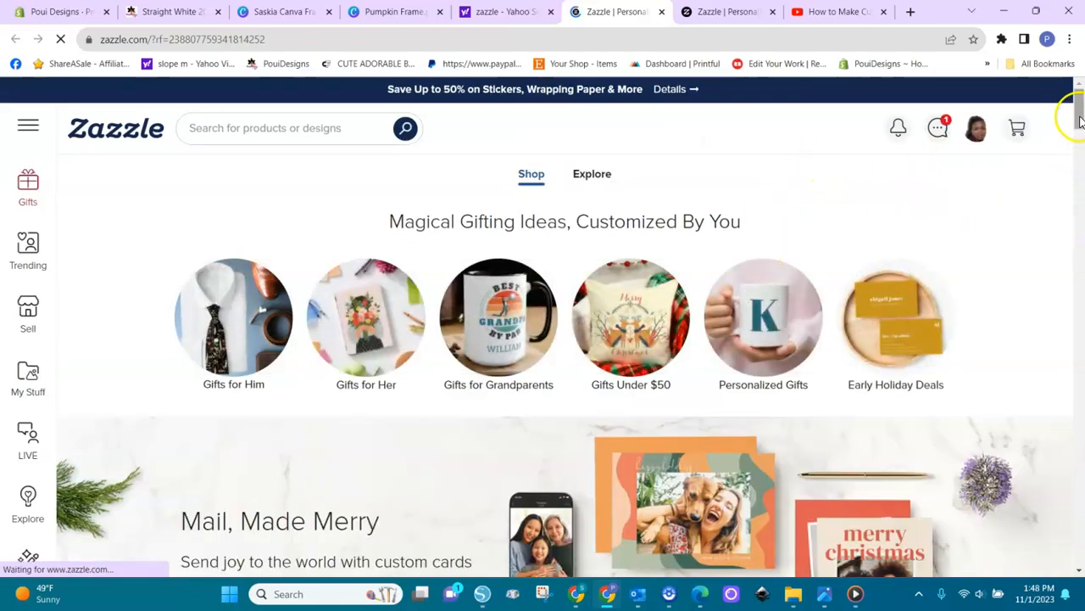
mouse_move(1079, 119)
mouse_down()
mouse_move(1080, 203)
mouse_move(1078, 121)
mouse_up()
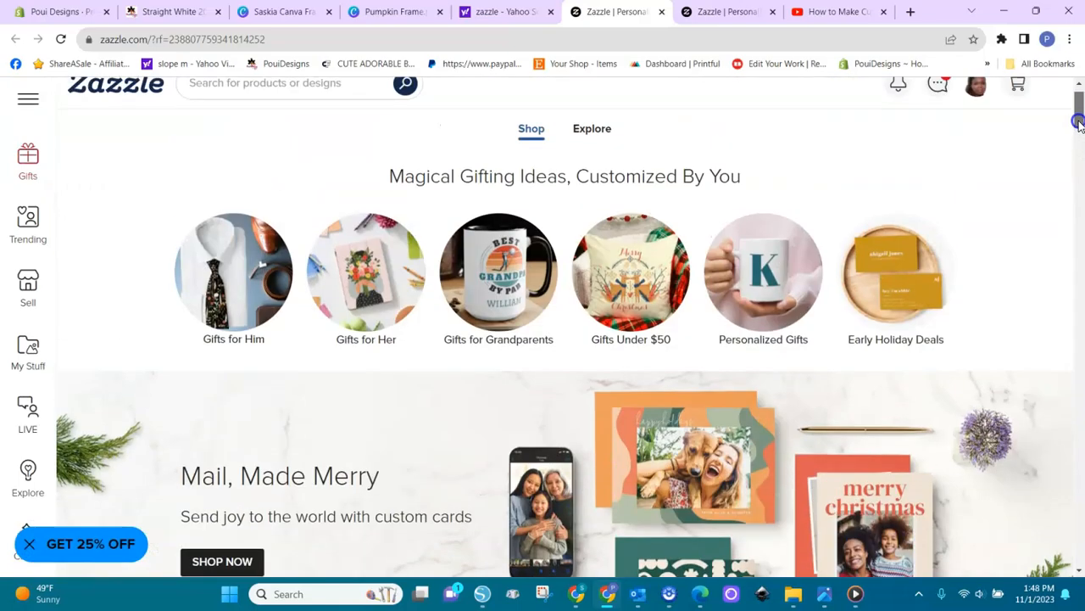
From Zazzle's selling options, open the Create a Product page
click(29, 288)
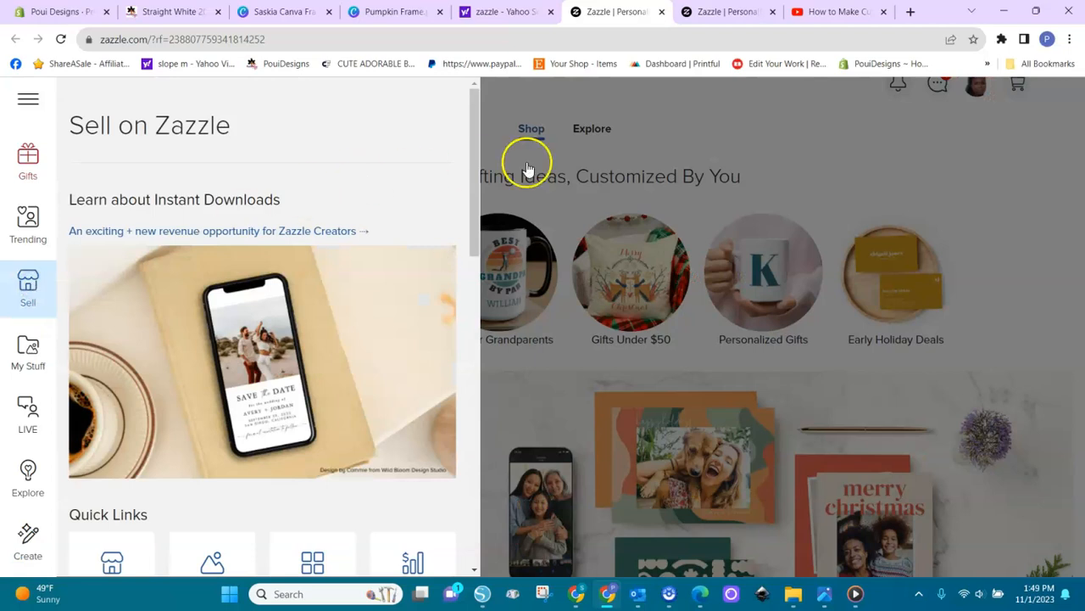
click(472, 164)
drag(472, 163, 473, 405)
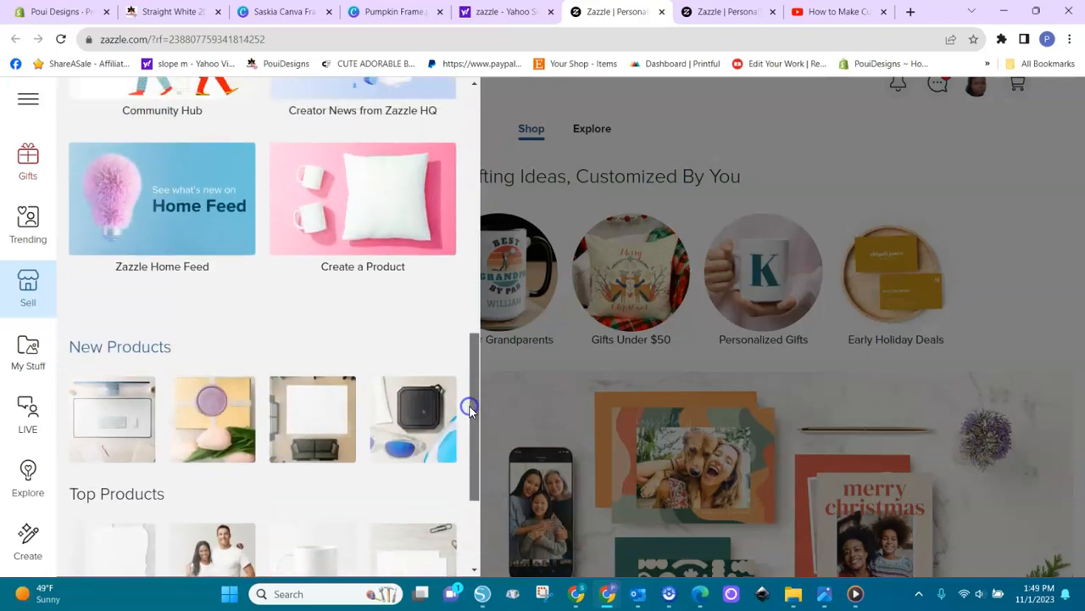
click(381, 277)
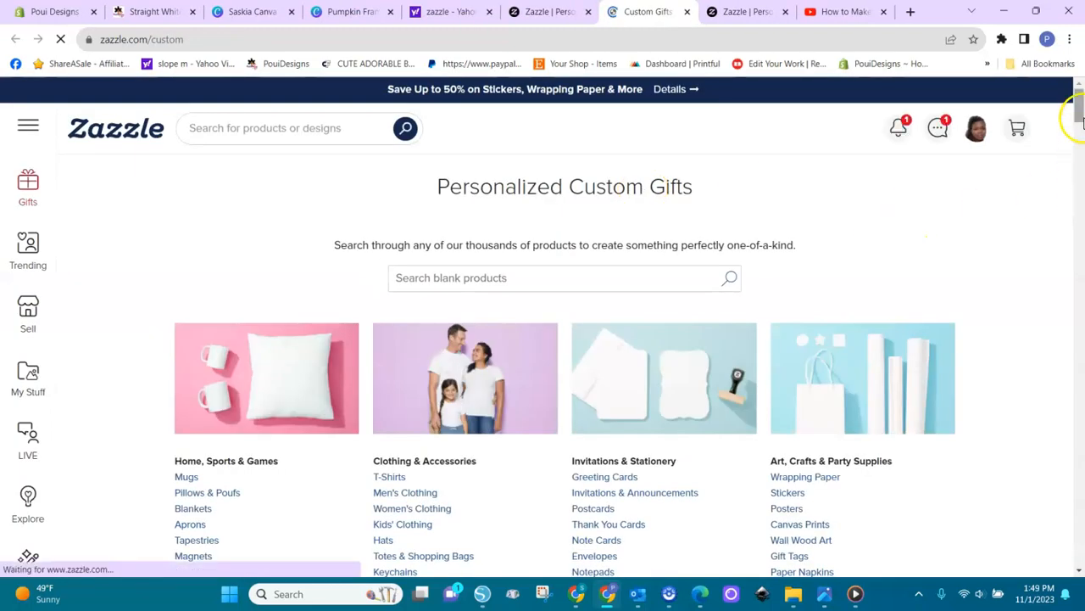
Look over the blank product catalogue and open its Home & Living category
mouse_move(1079, 115)
mouse_down()
mouse_move(1077, 139)
mouse_move(1078, 103)
mouse_up()
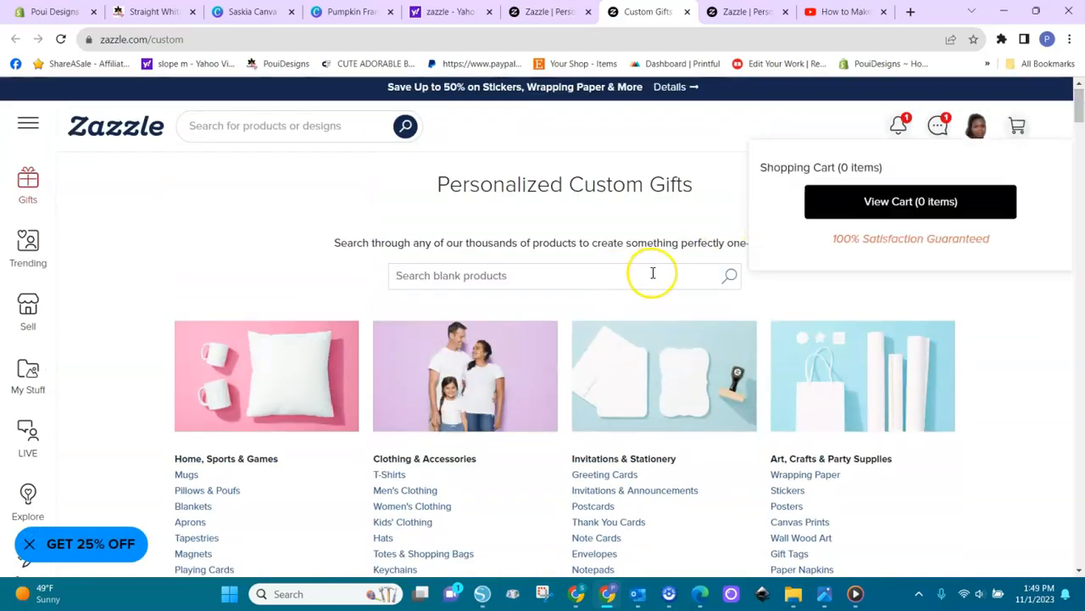
click(613, 278)
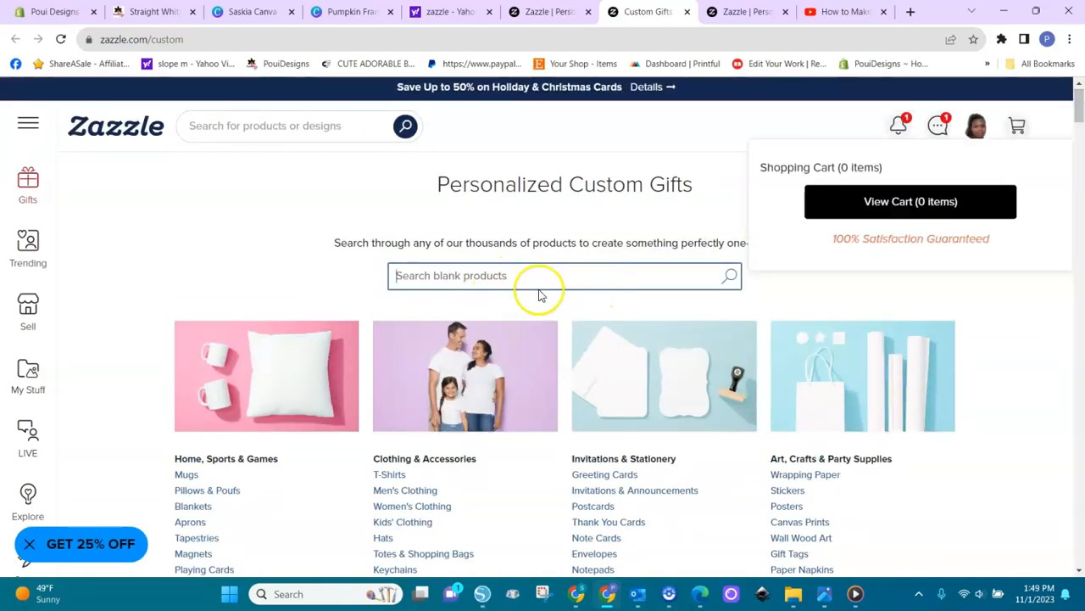
click(997, 330)
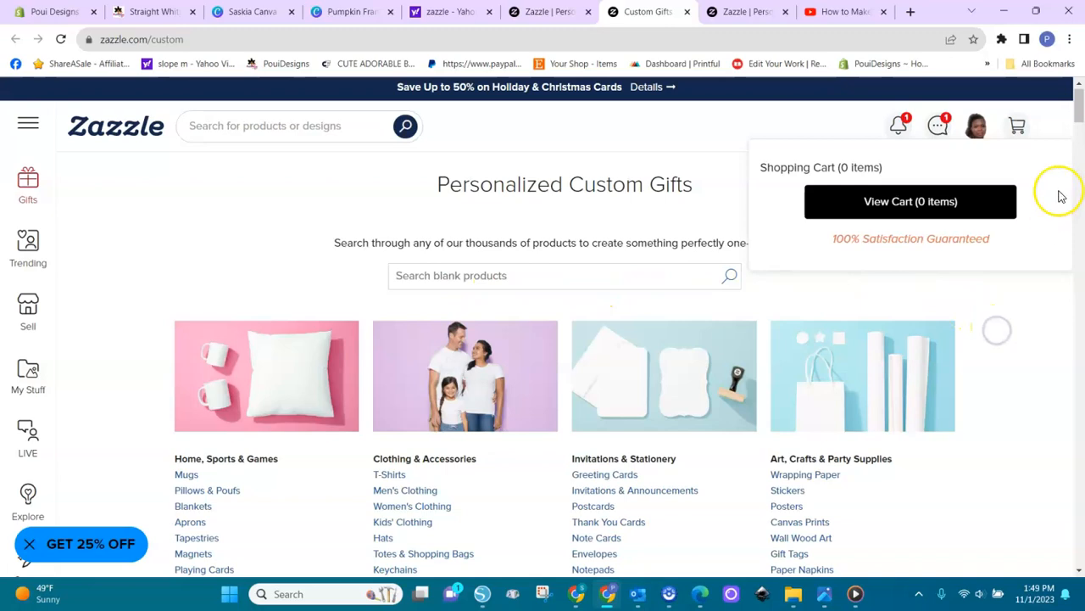
mouse_move(1079, 119)
mouse_down()
mouse_move(1080, 178)
mouse_move(1079, 100)
mouse_up()
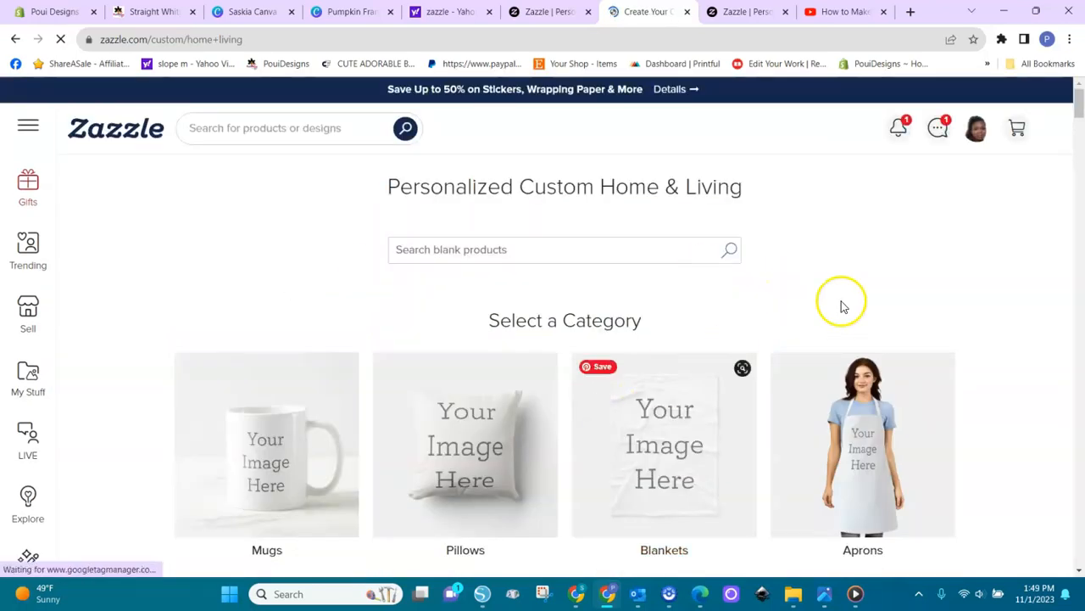
In the Pillows category, open the Throw Pillow 16" x 16" and start customizing its design
click(490, 456)
drag(1078, 127, 1072, 251)
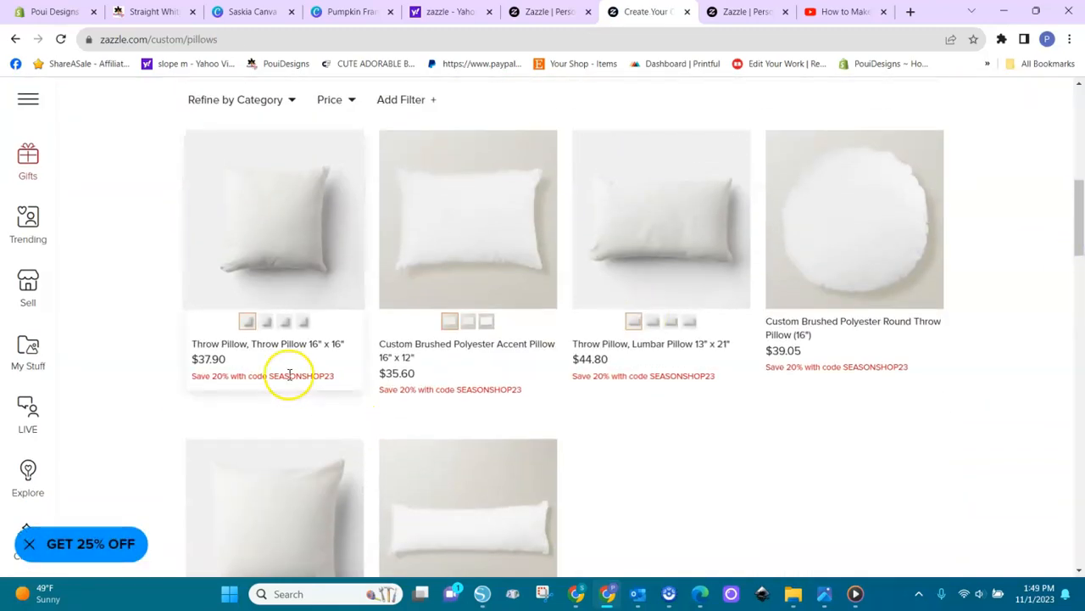
click(279, 238)
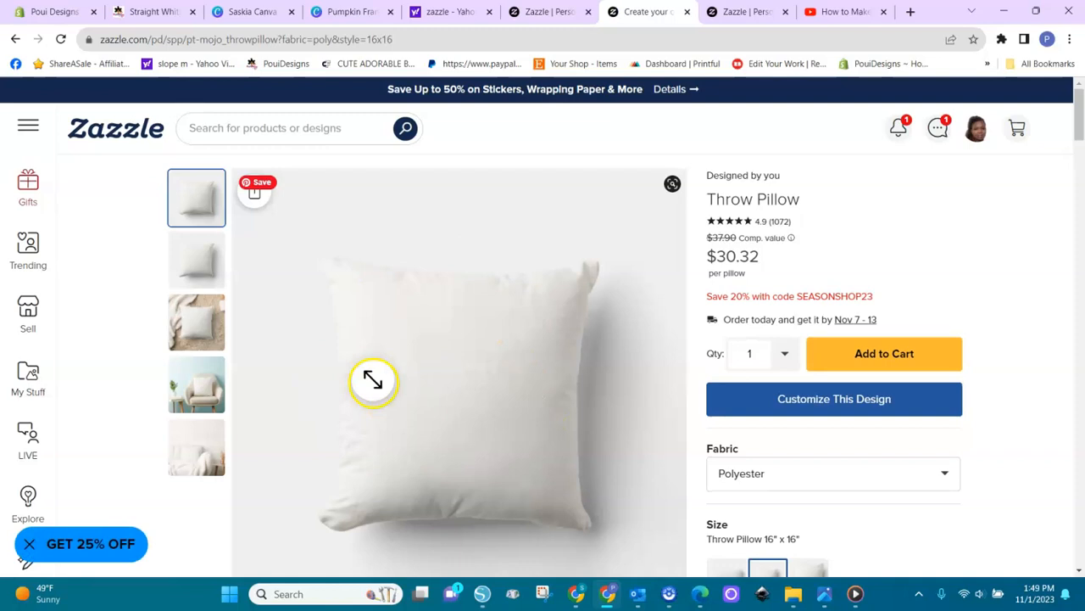
click(843, 409)
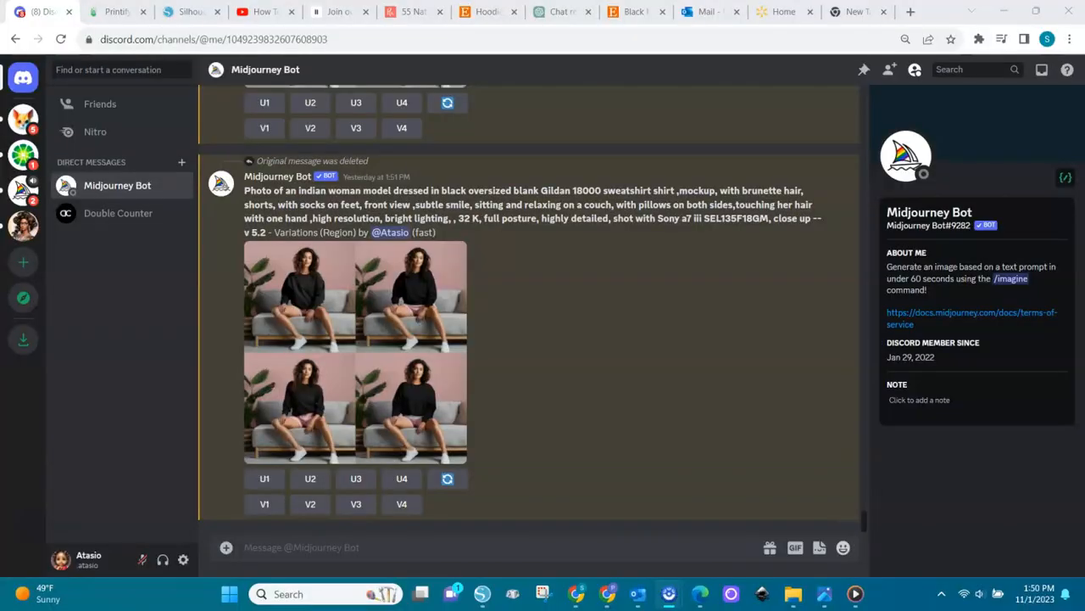
Switch to the Midjourney Bot chat in Discord and draft the imagine prompt "a beautiful black woman dressed in african headwrap ,smiling, colorful background,64 k"
click(274, 549)
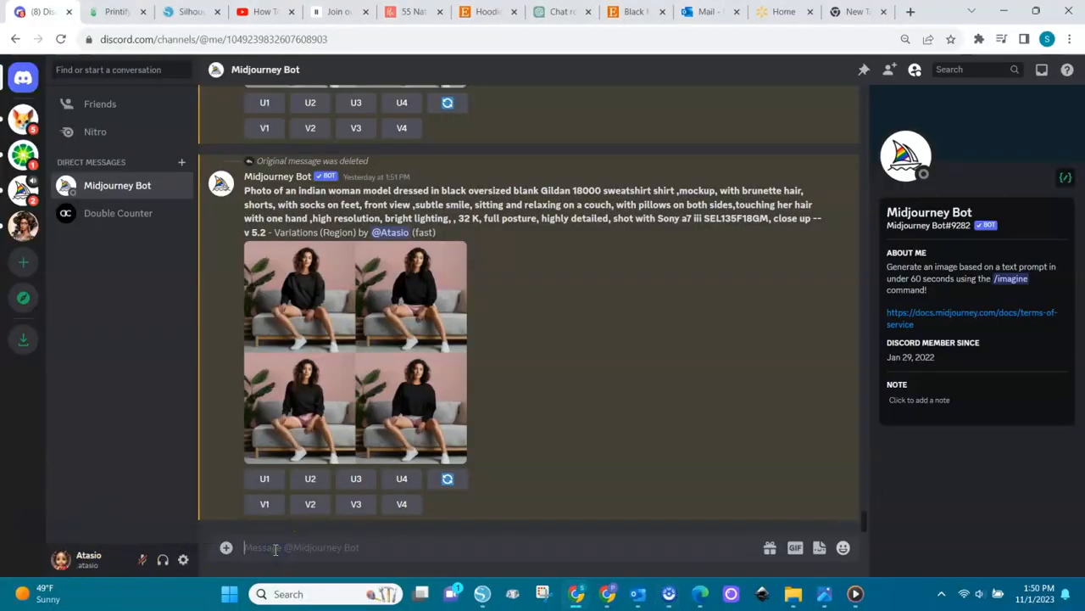
text(/)
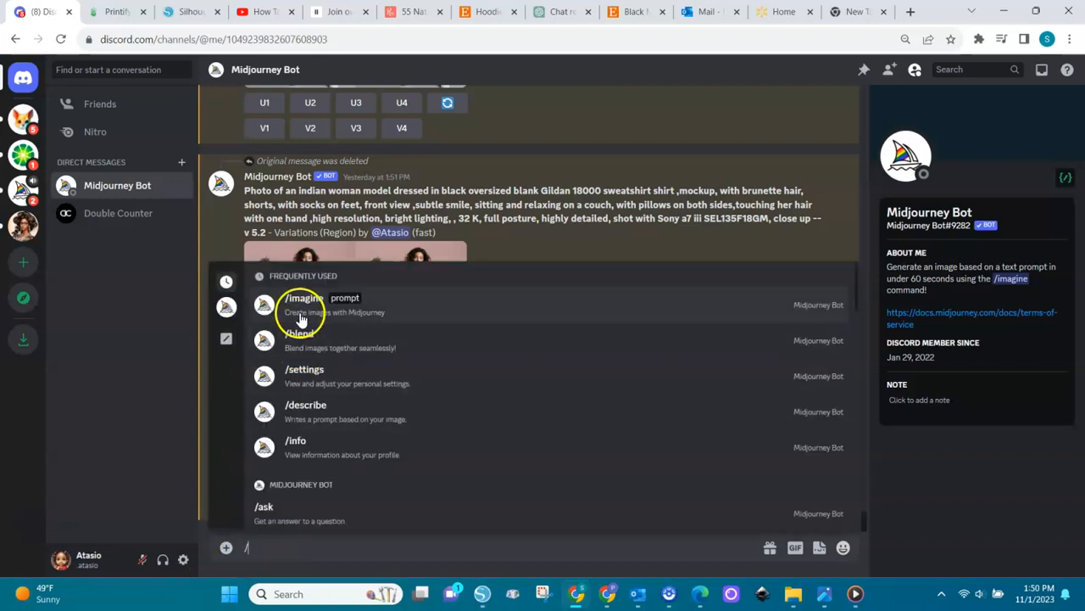
click(314, 298)
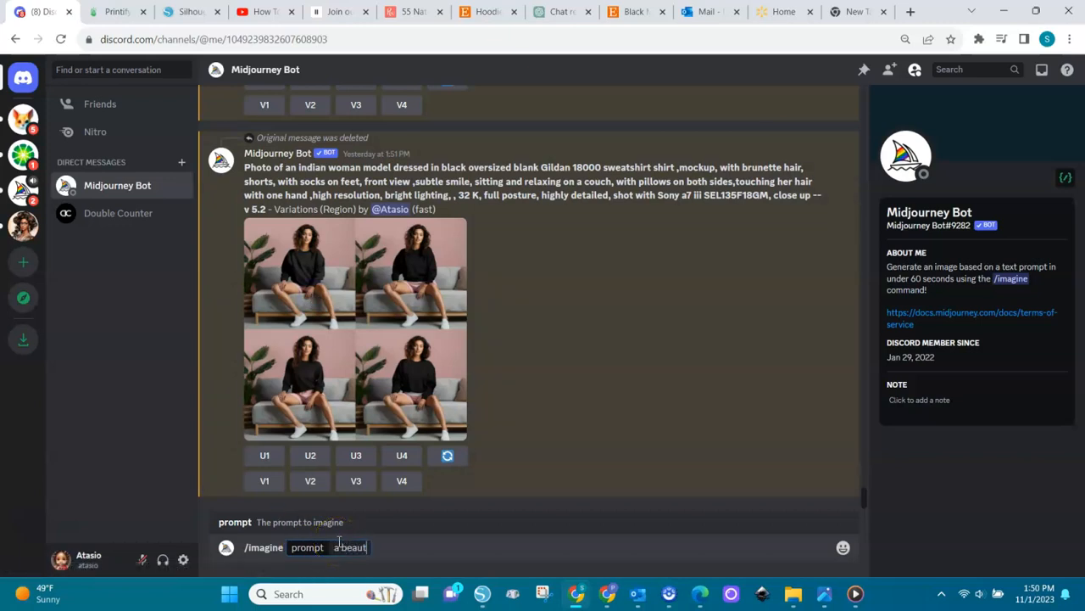
text(a beautiful bl)
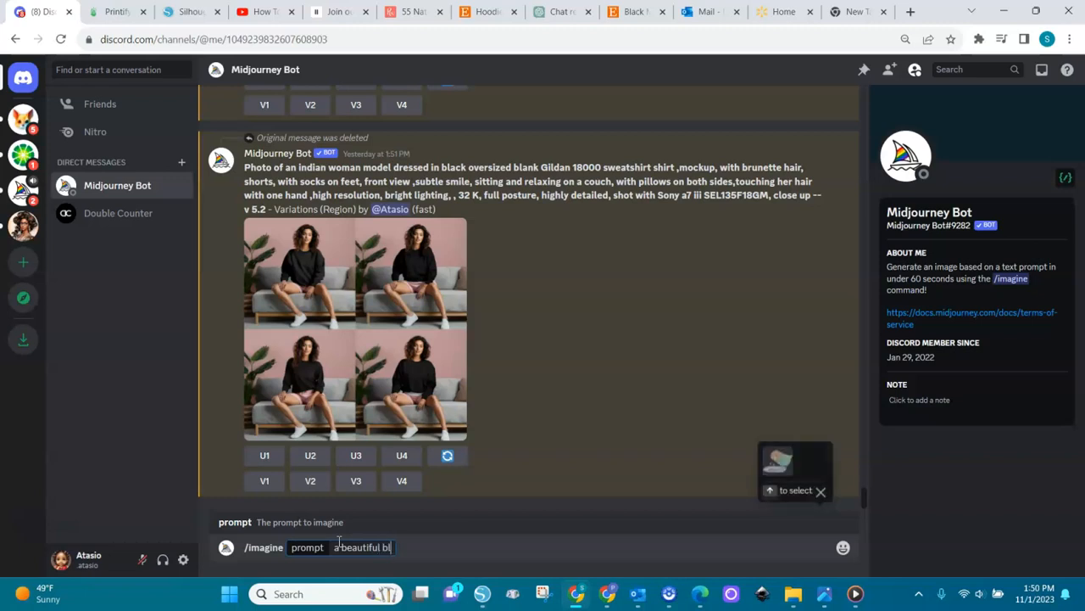
text(ack woman dr)
click(352, 539)
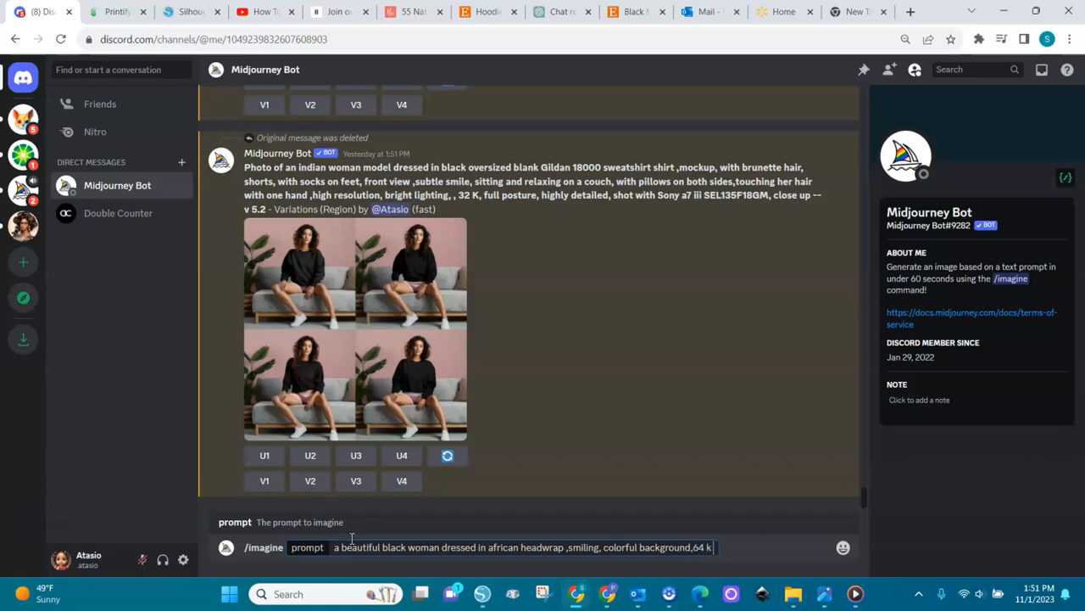
Add "gold jewelries" after "headwrap," in the prompt and submit it to generate the images
click(560, 548)
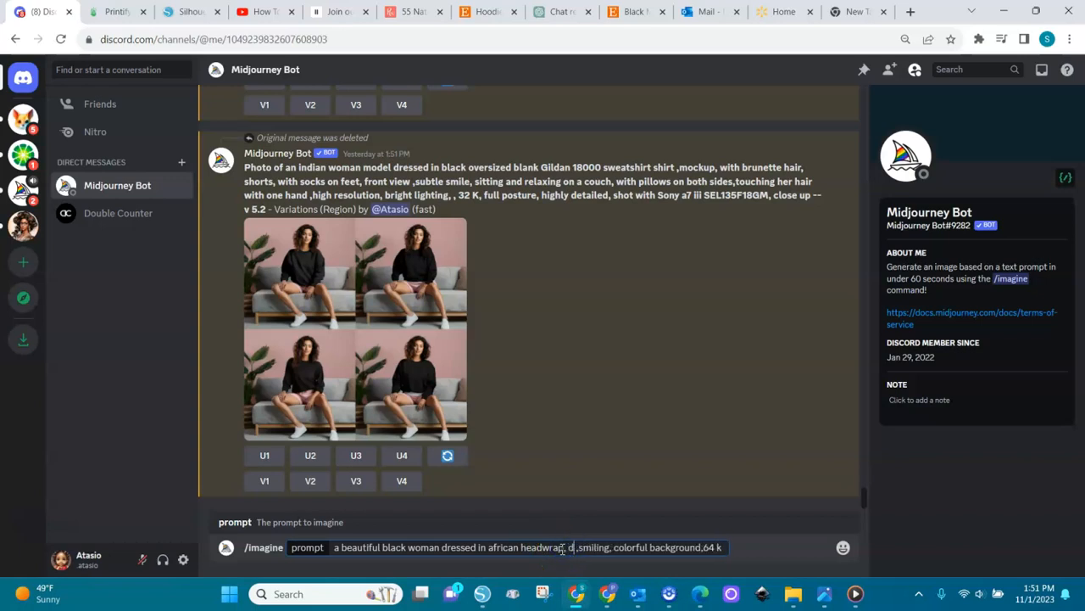
text(gold )
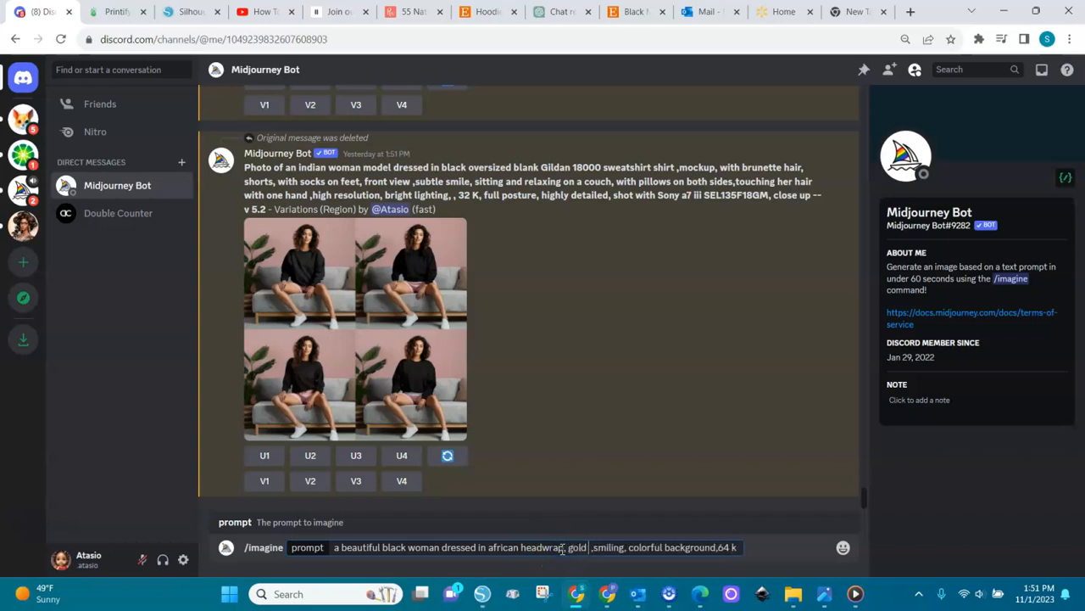
text(jewelr)
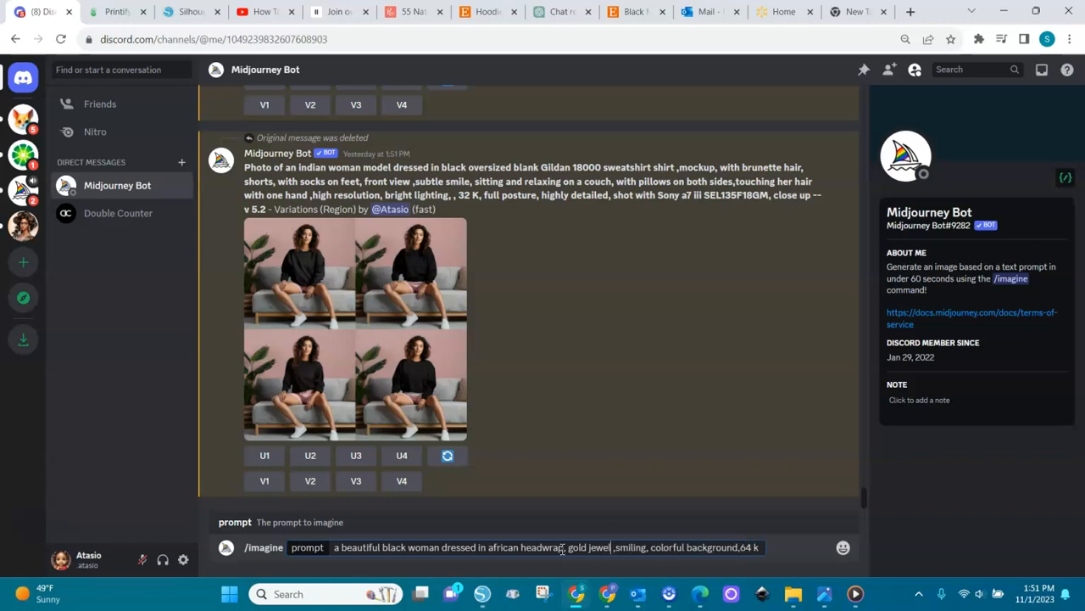
text(ies)
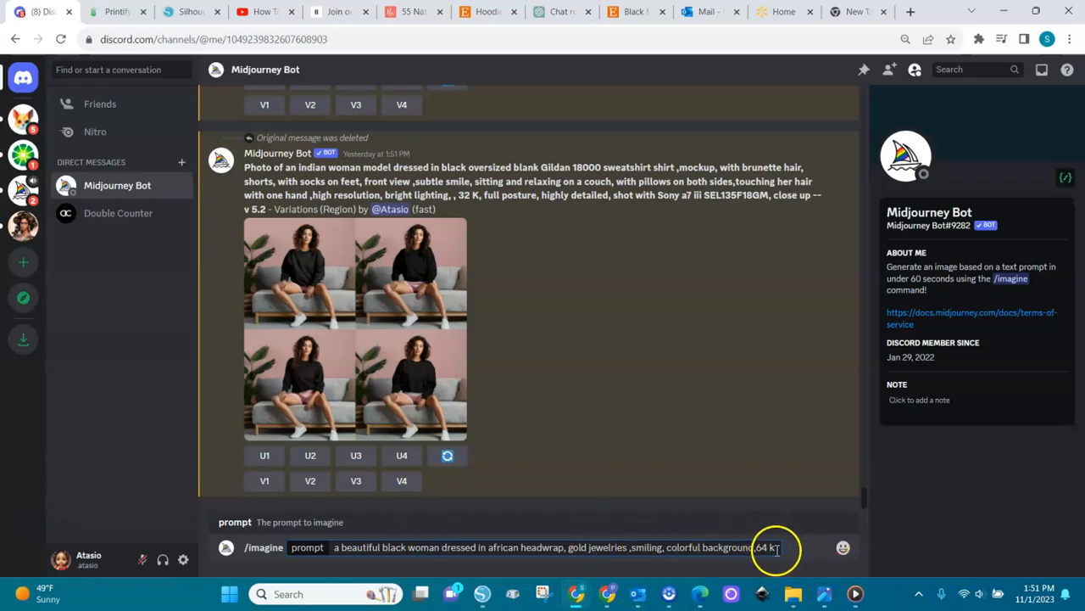
key(Return)
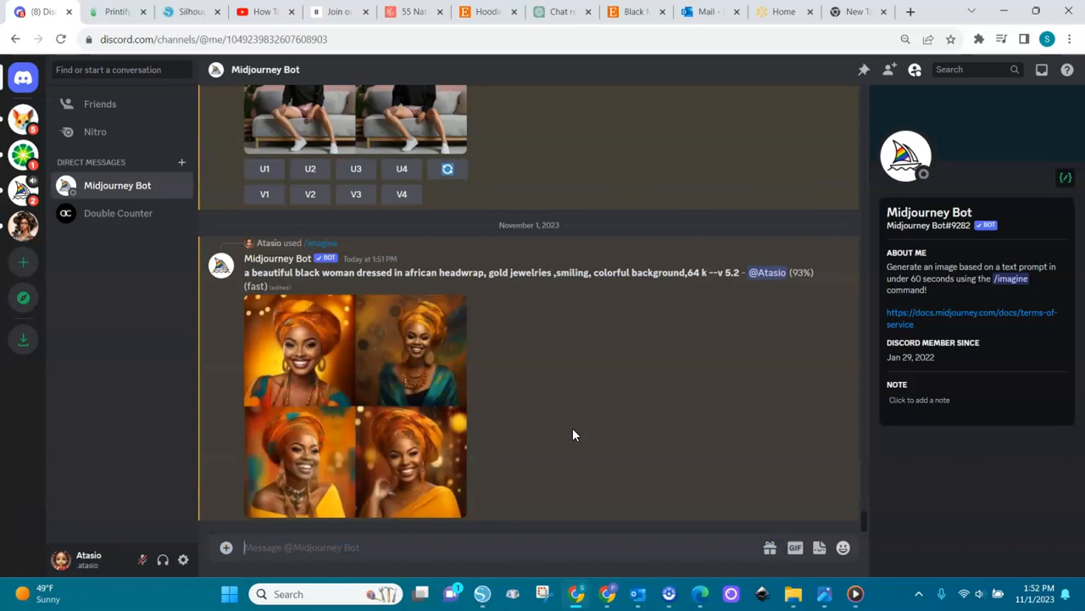
Preview the generated image grid at full size and upscale all four headwrap images individually
click(386, 382)
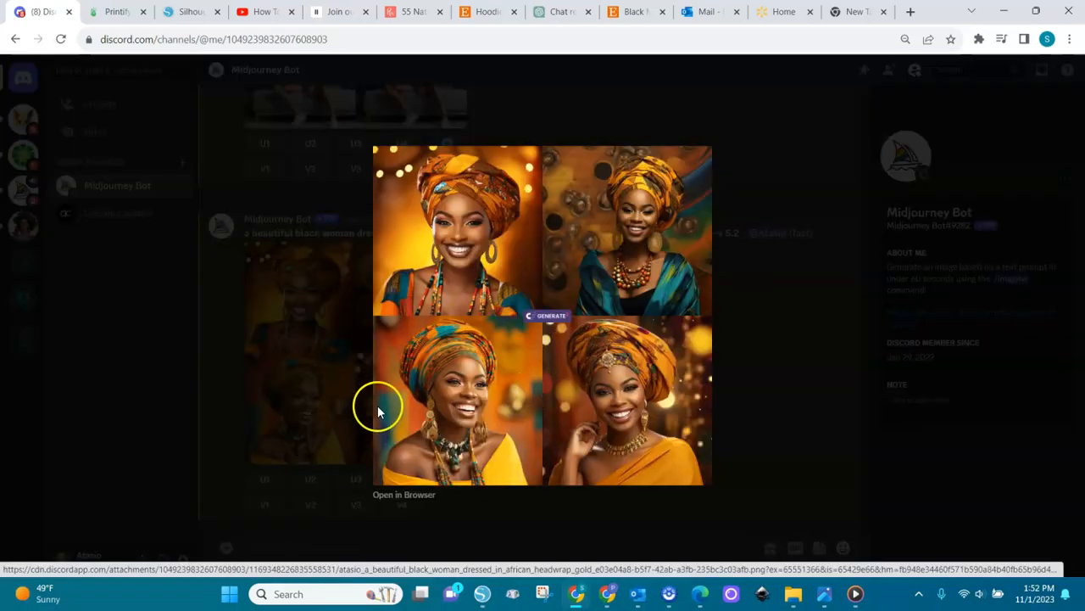
click(789, 423)
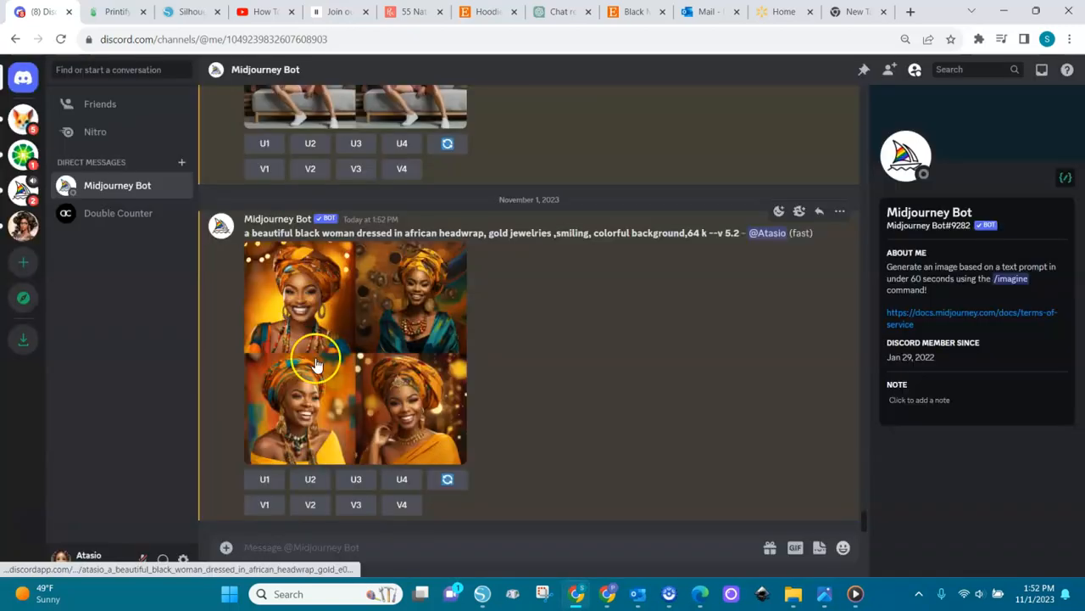
click(265, 480)
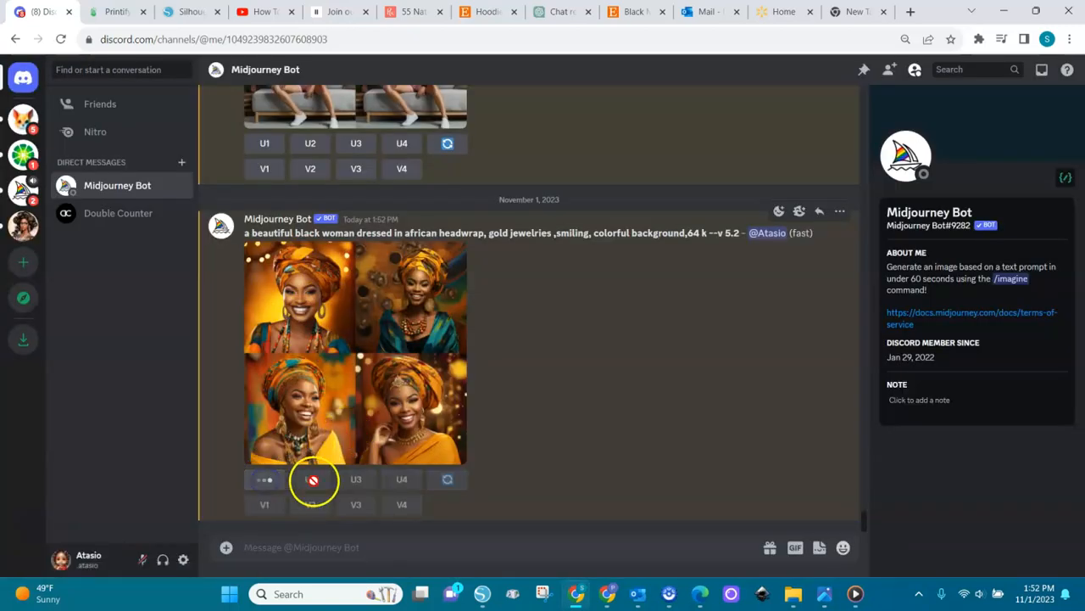
click(312, 414)
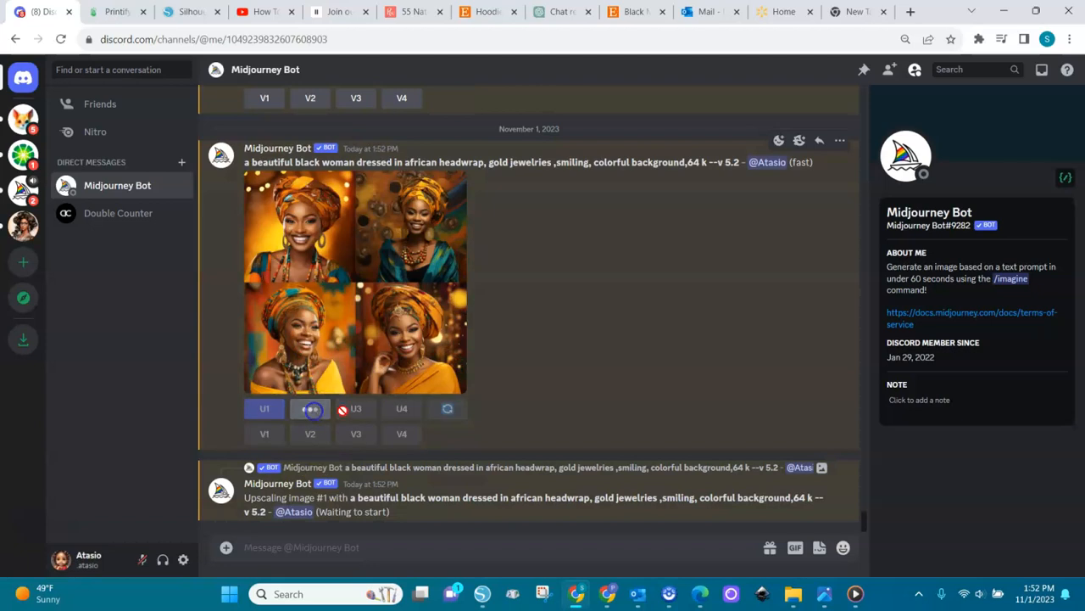
click(356, 337)
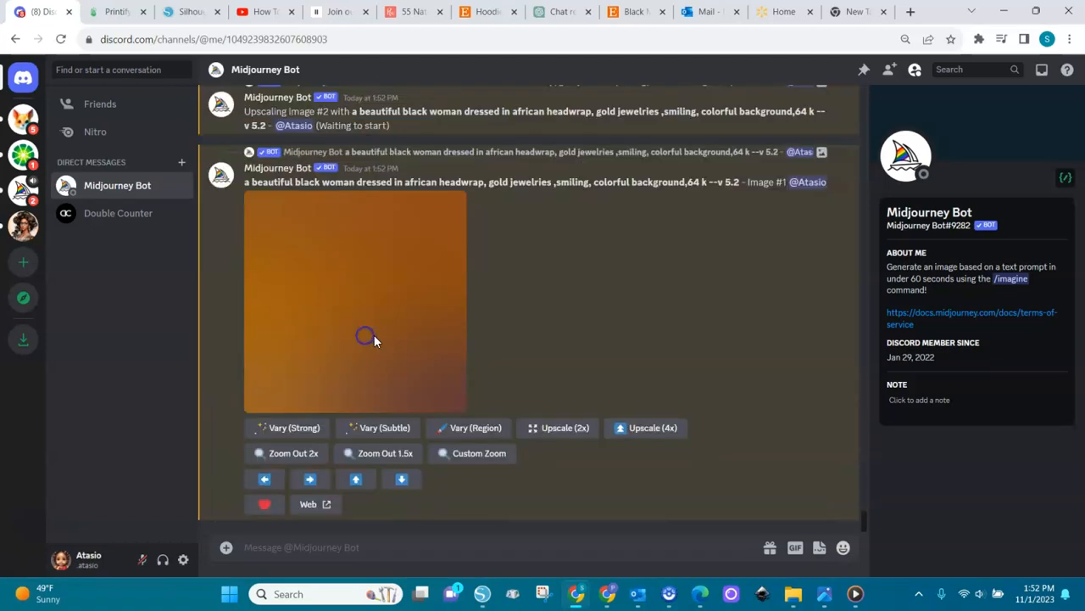
scroll(746, 210, up, 7)
scroll(528, 311, up, 3)
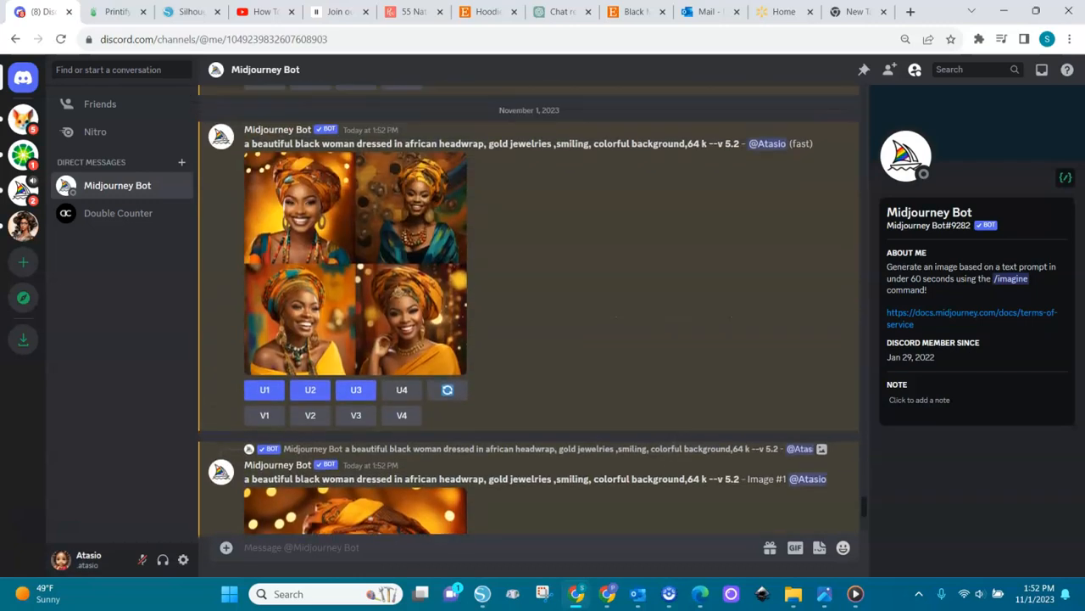
click(402, 418)
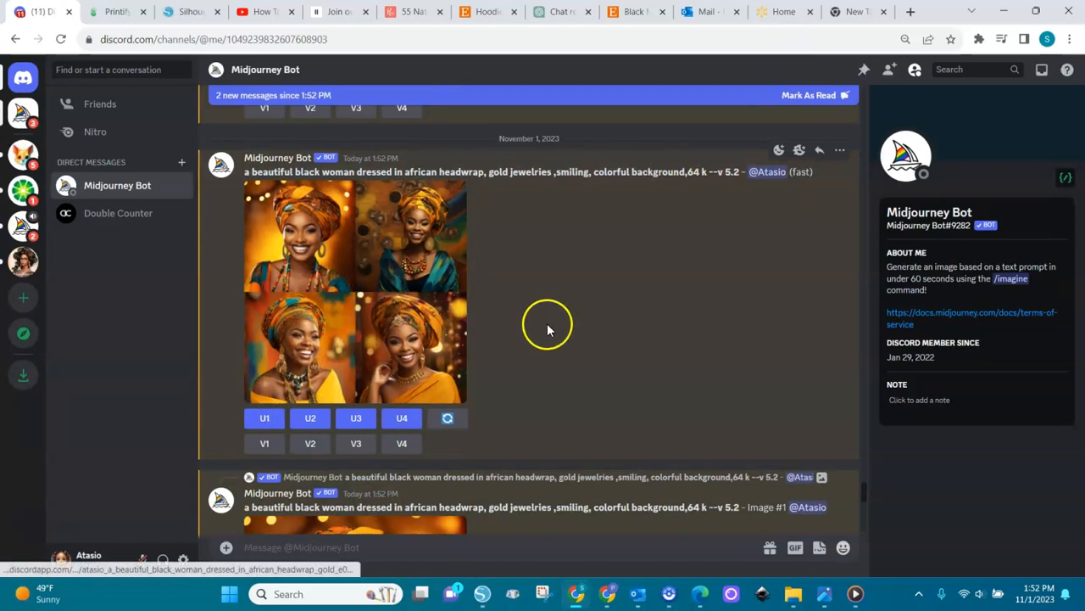
Examine the four upscaled headwrap portraits in the chat, enlarging Image #1 for a closer view
scroll(676, 378, down, 1)
scroll(677, 377, down, 4)
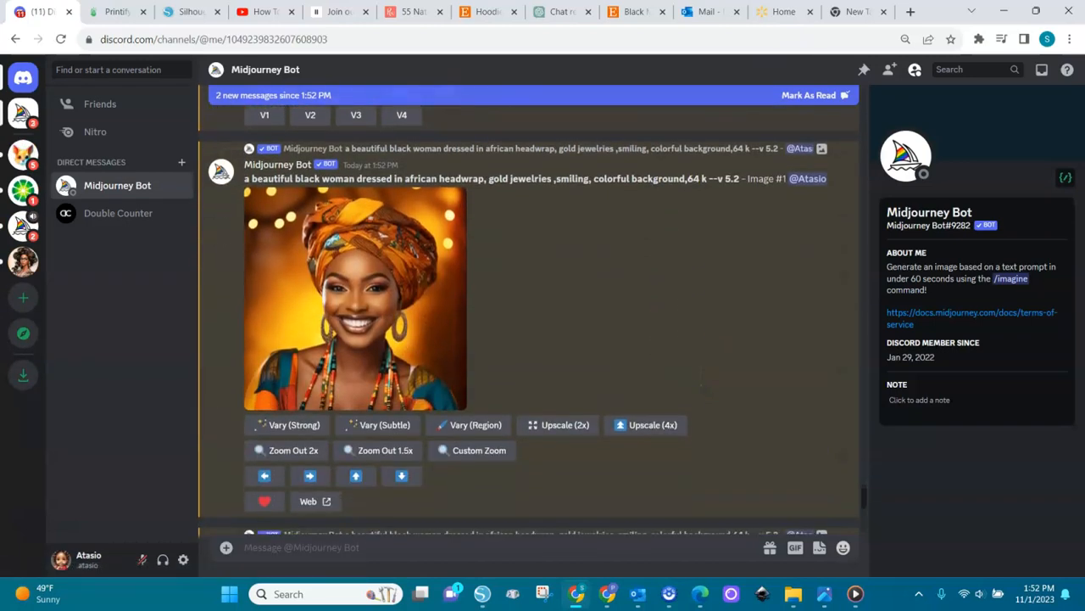
click(378, 312)
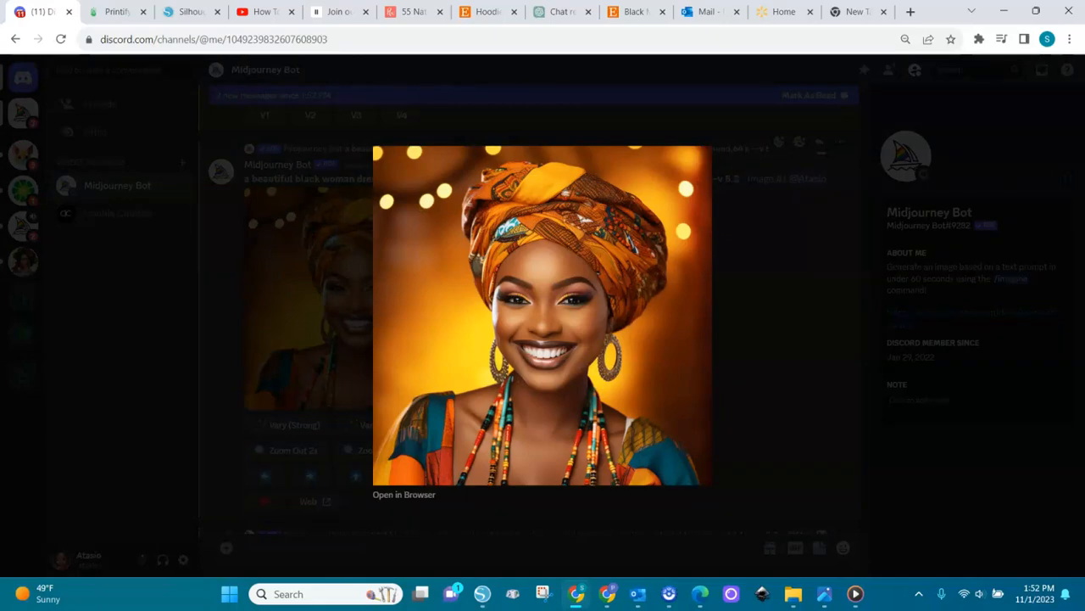
scroll(606, 313, up, 5)
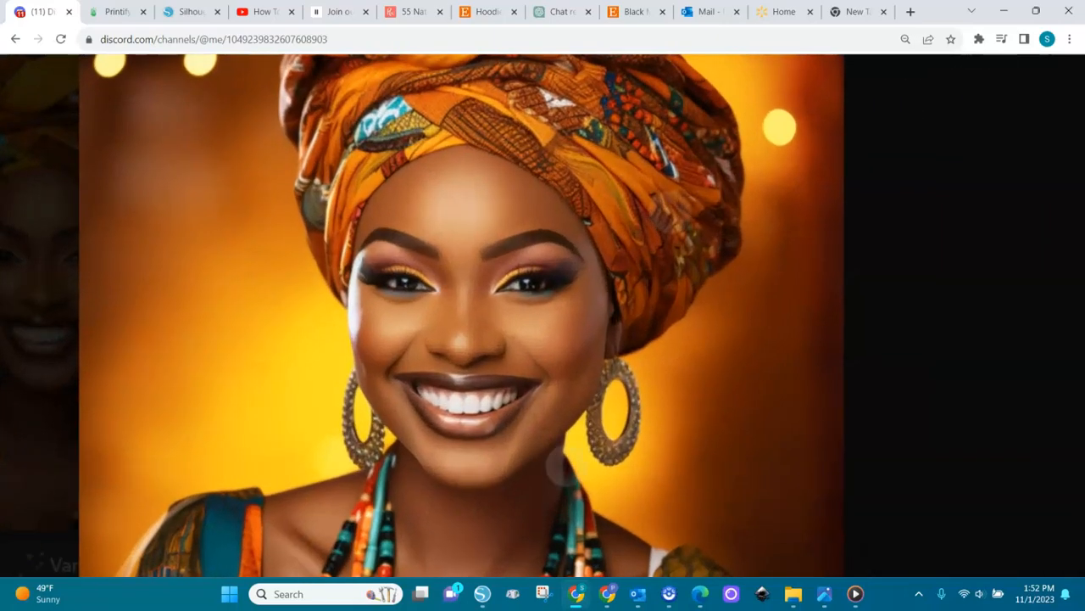
scroll(607, 314, down, 5)
click(739, 396)
scroll(740, 396, down, 6)
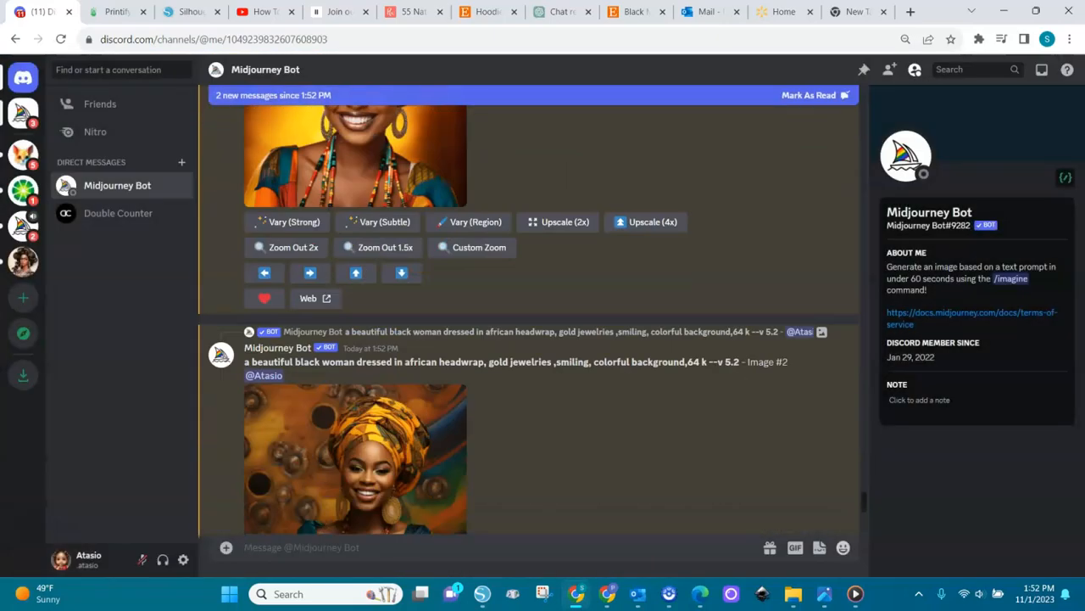
scroll(739, 396, down, 4)
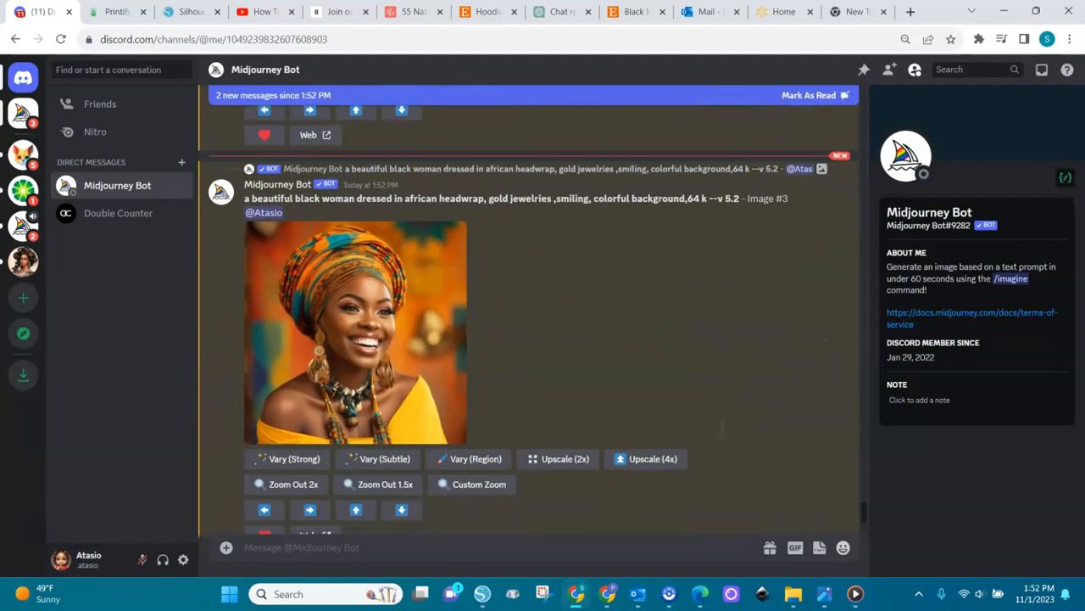
scroll(725, 474, up, 1)
scroll(725, 474, down, 1)
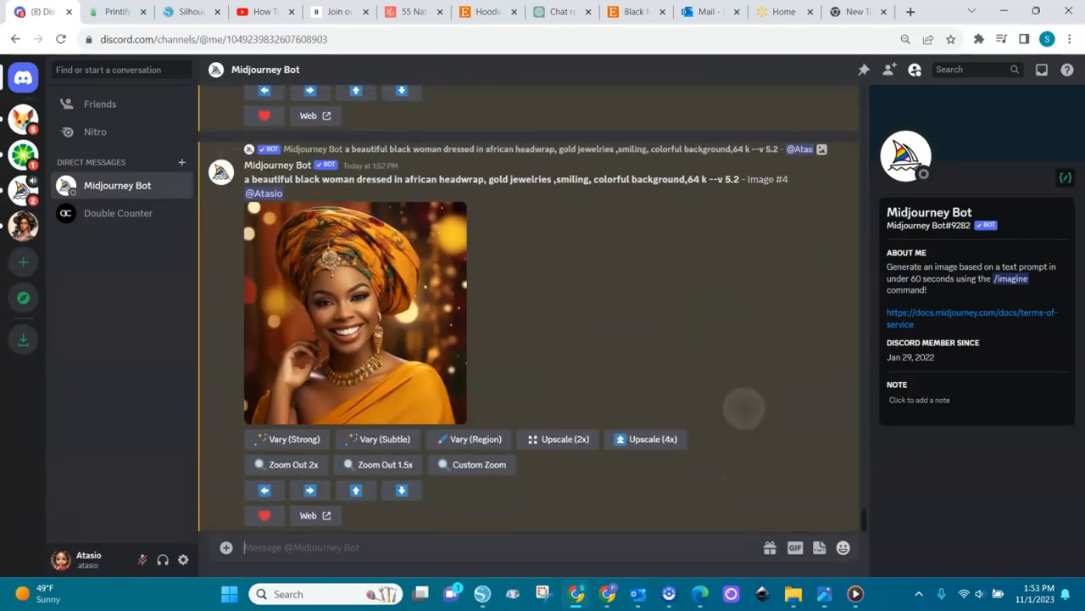
scroll(744, 399, up, 4)
scroll(746, 379, down, 1)
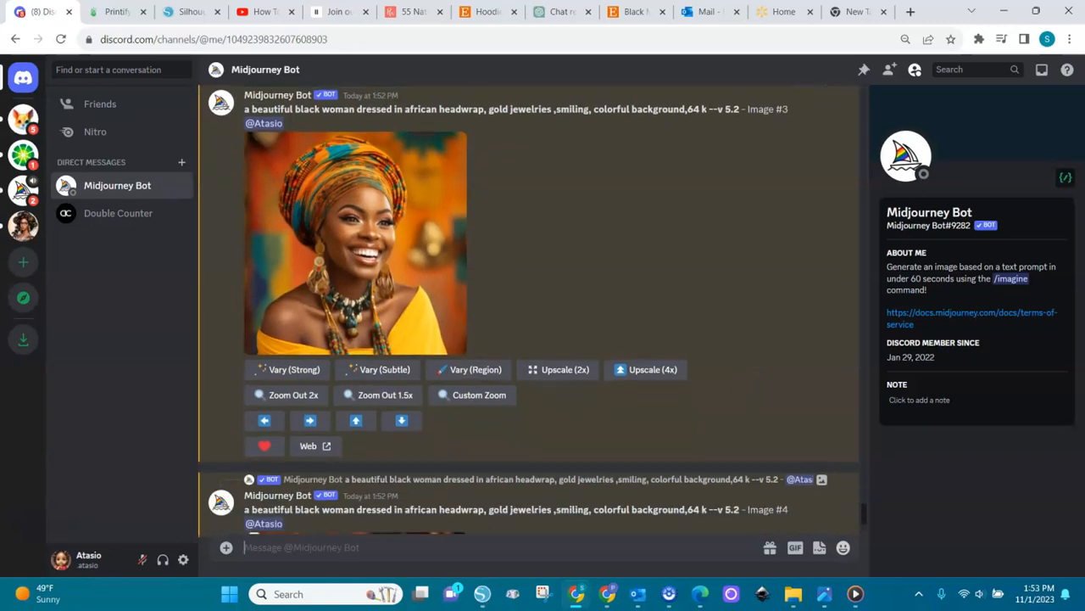
Enlarge Image #3, the woman in the yellow off-shoulder top, save it to the computer and close the preview
click(377, 243)
right_click(642, 213)
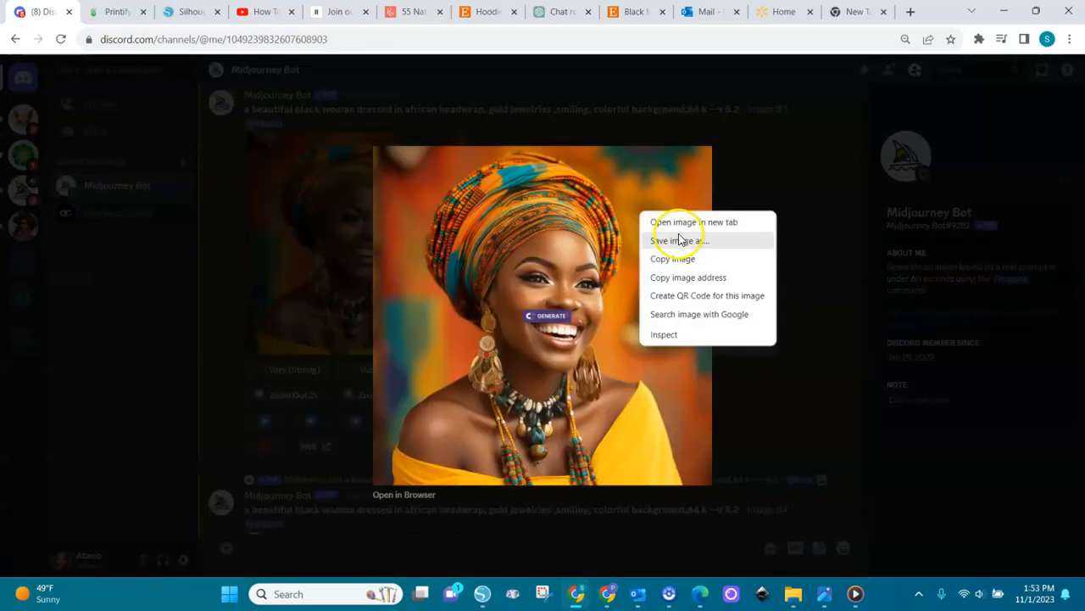
click(674, 242)
click(426, 315)
click(769, 332)
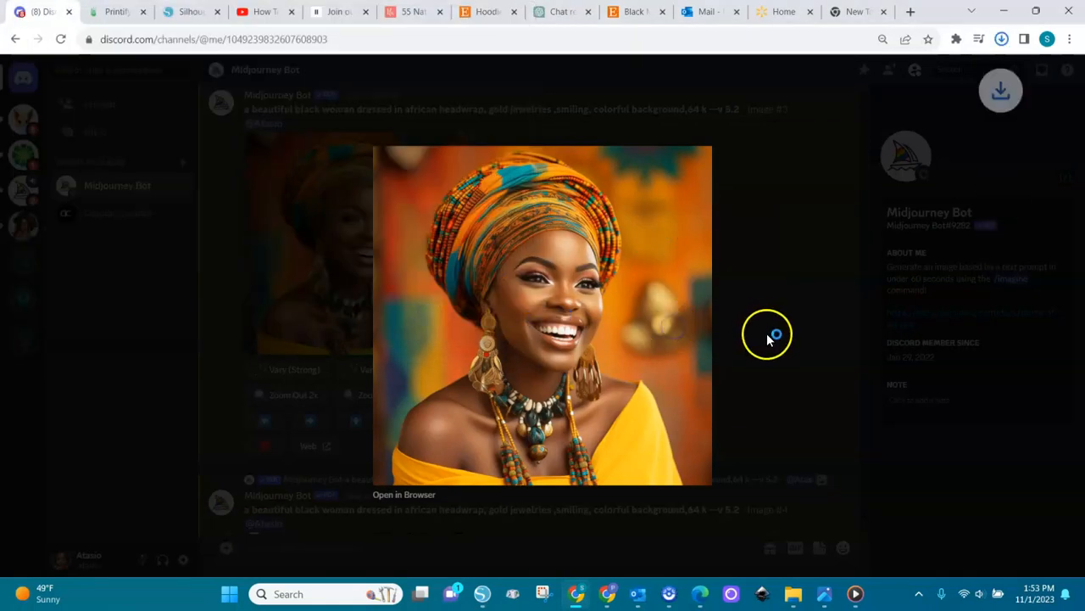
Enlarge Image #4, the woman in the orange headwrap with a brooch, and save it to Downloads as a PNG image
scroll(769, 335, down, 5)
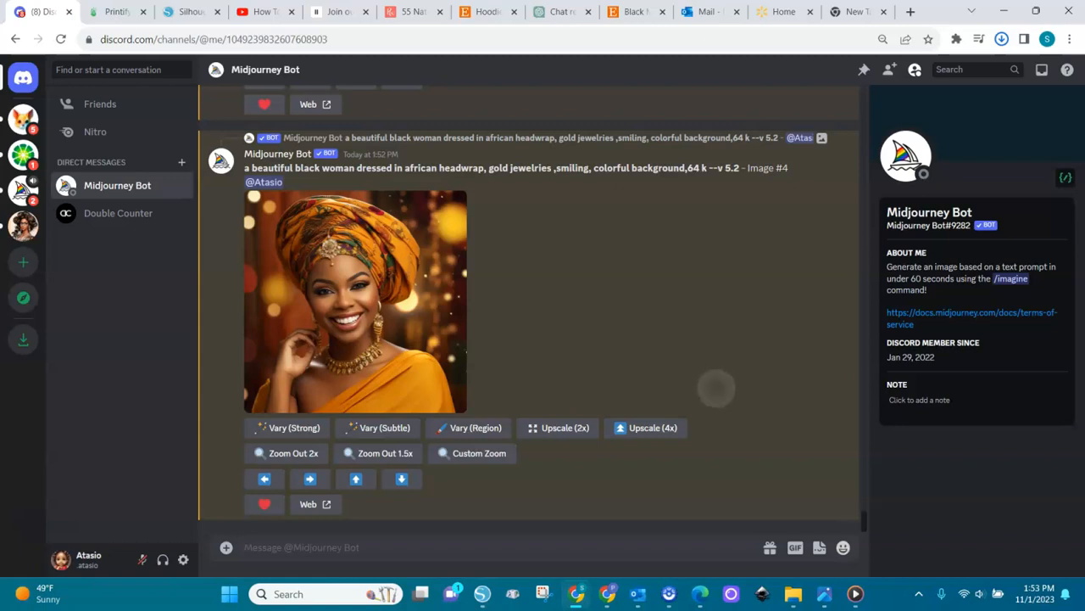
click(409, 319)
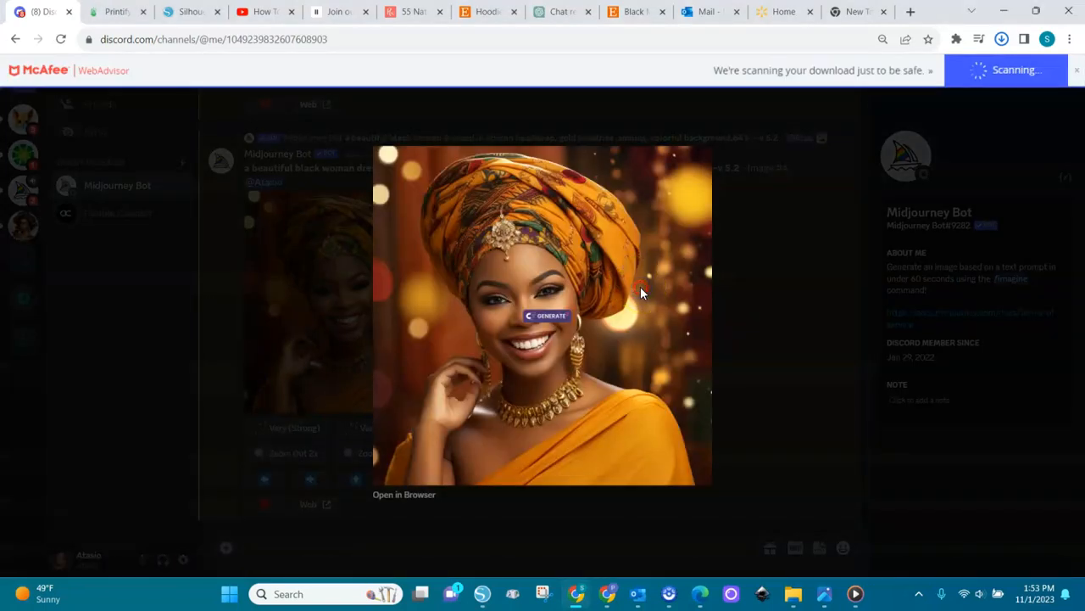
right_click(640, 287)
click(678, 316)
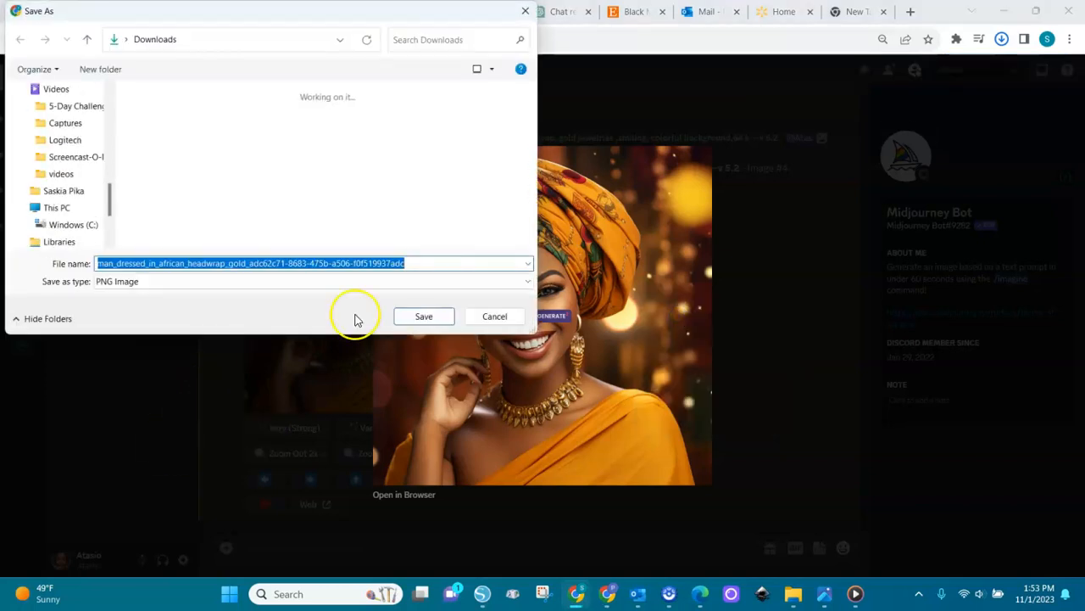
click(427, 320)
Switch to the empty browser tab, load photopea.com and start a new project
click(854, 12)
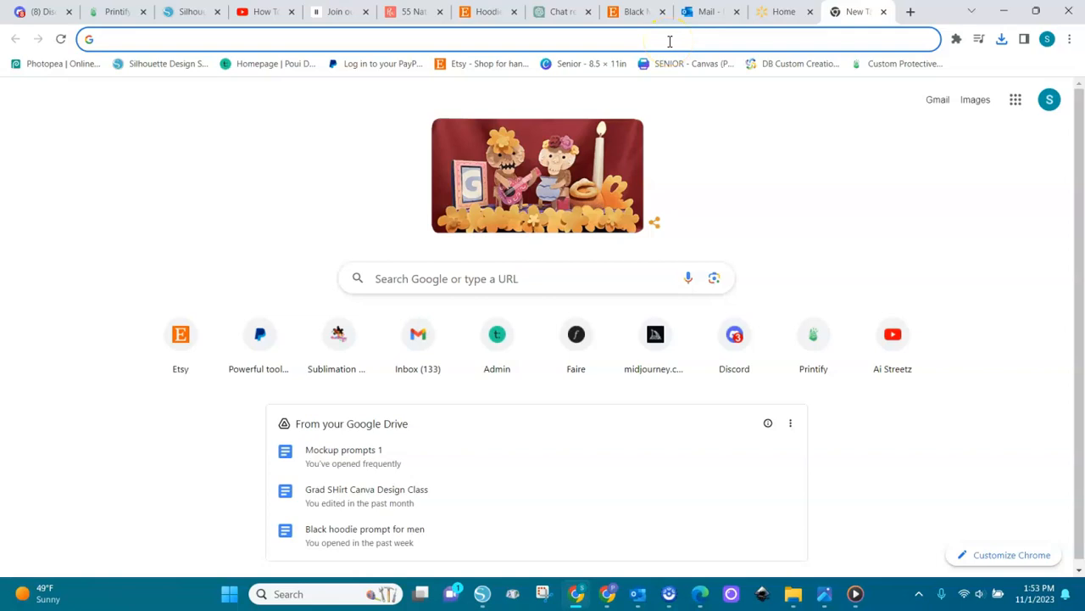
text(photopea.com)
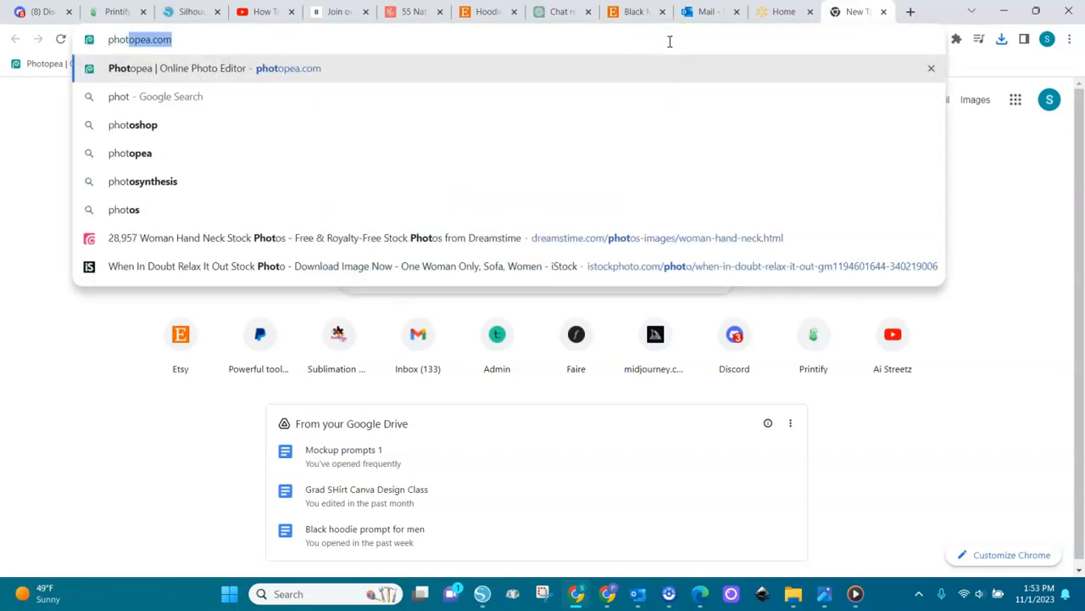
key(Return)
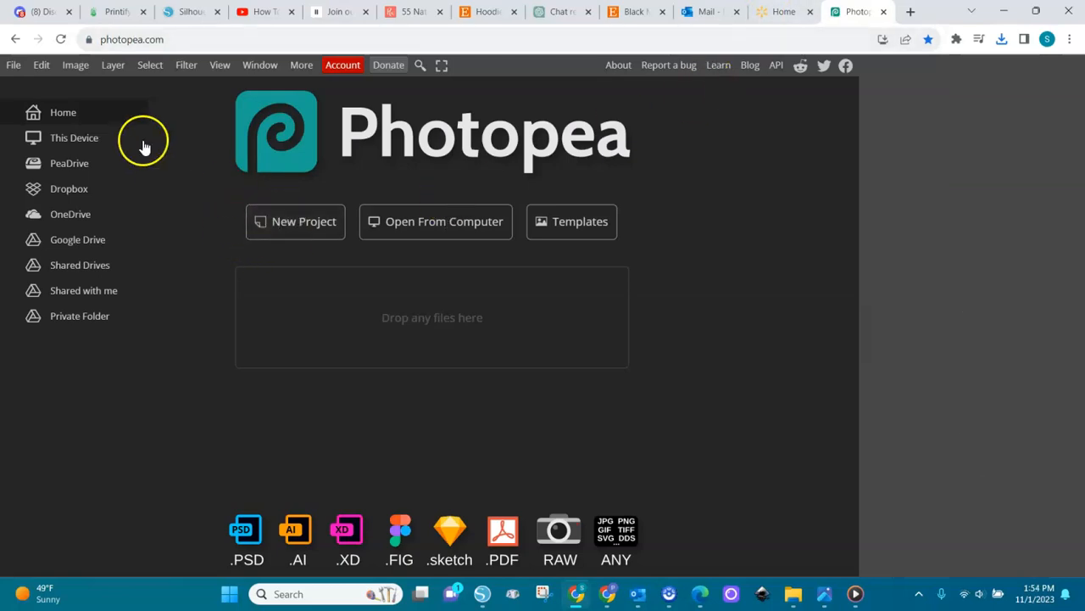
click(14, 67)
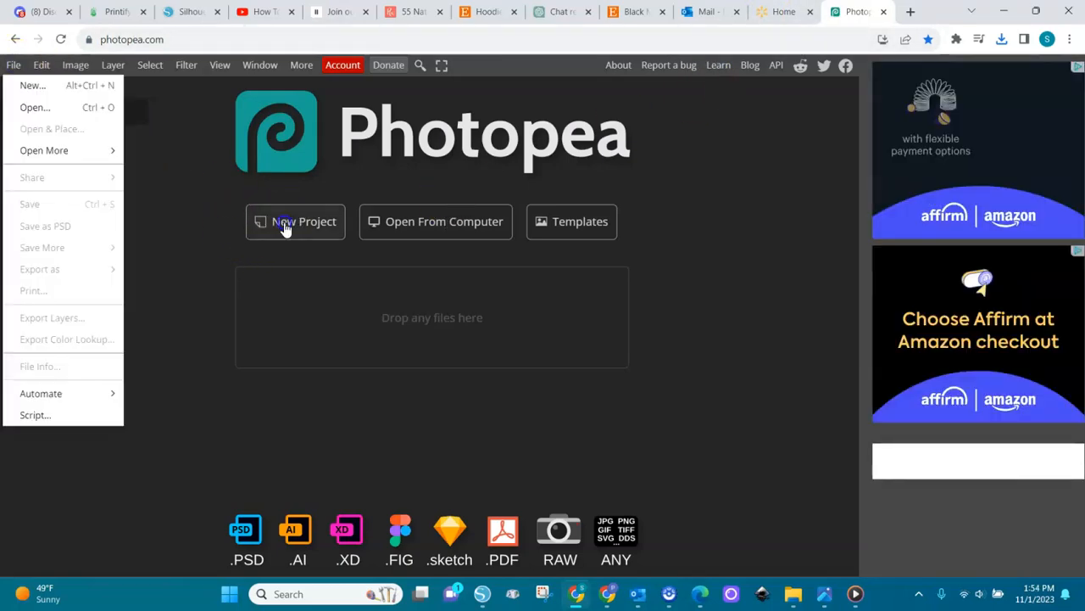
click(285, 226)
click(286, 226)
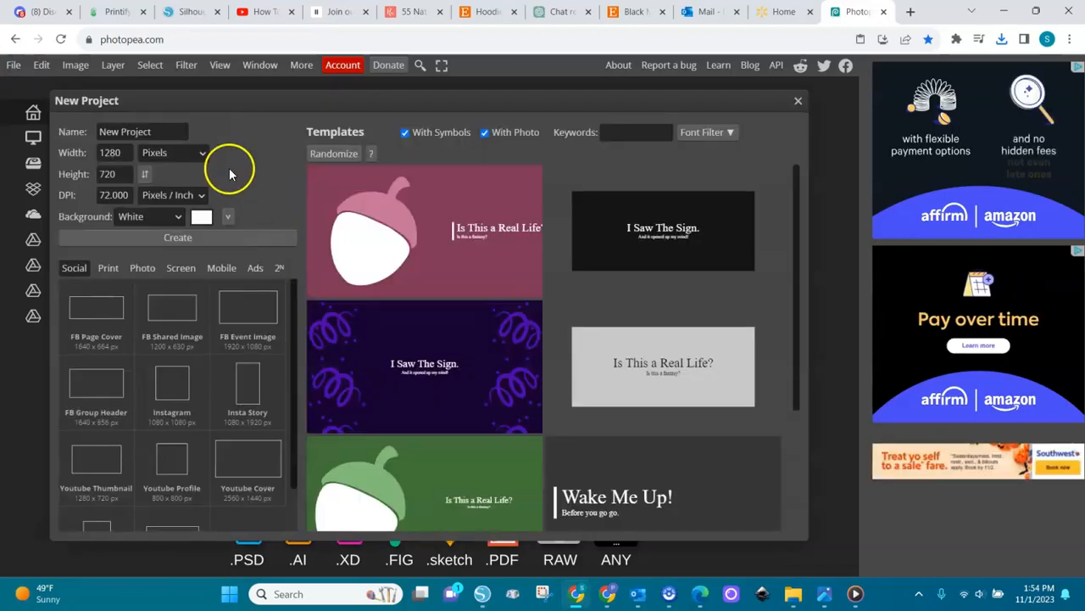
Set the new project's resolution to 300 pixels per inch and its size unit to inches
click(133, 194)
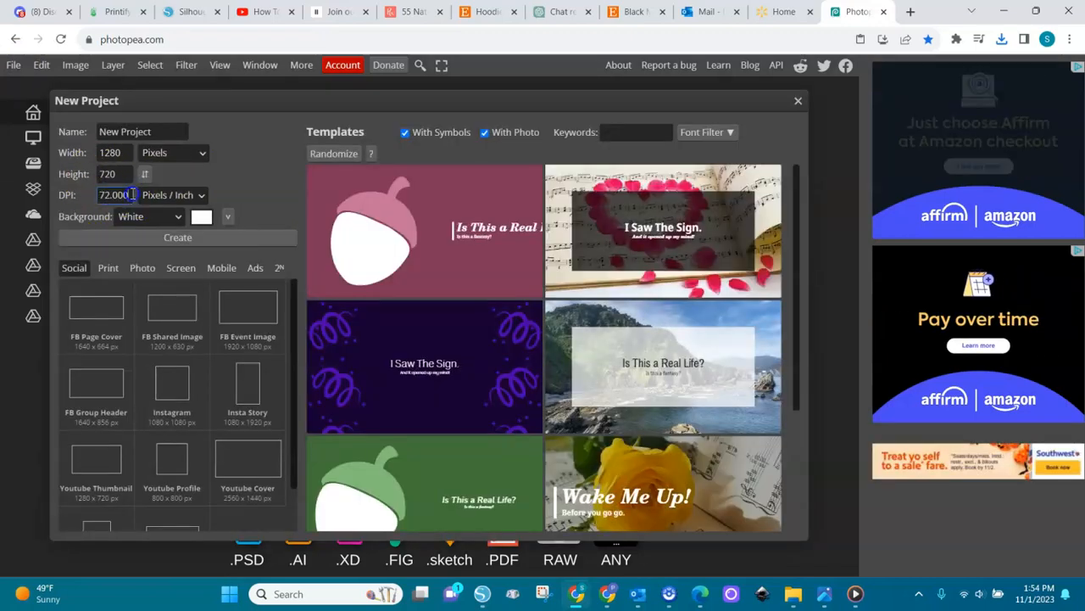
text(7)
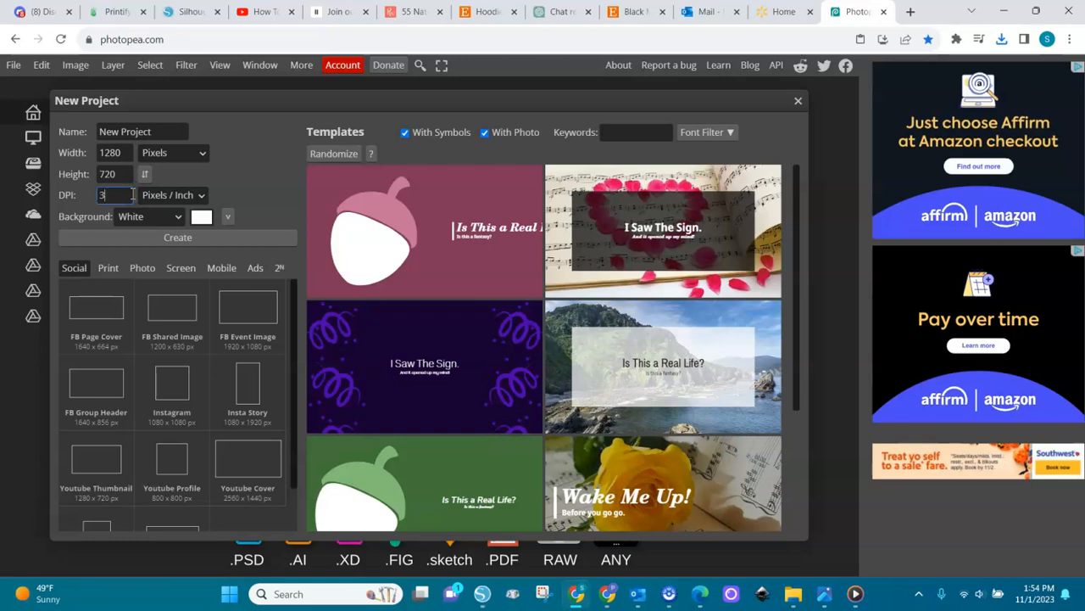
text(00)
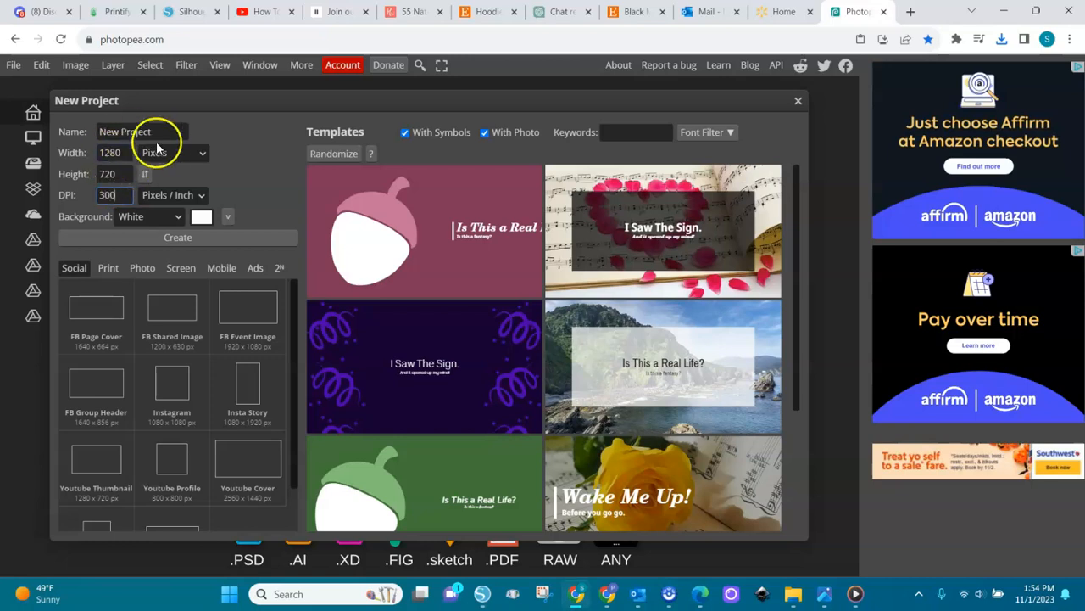
click(202, 154)
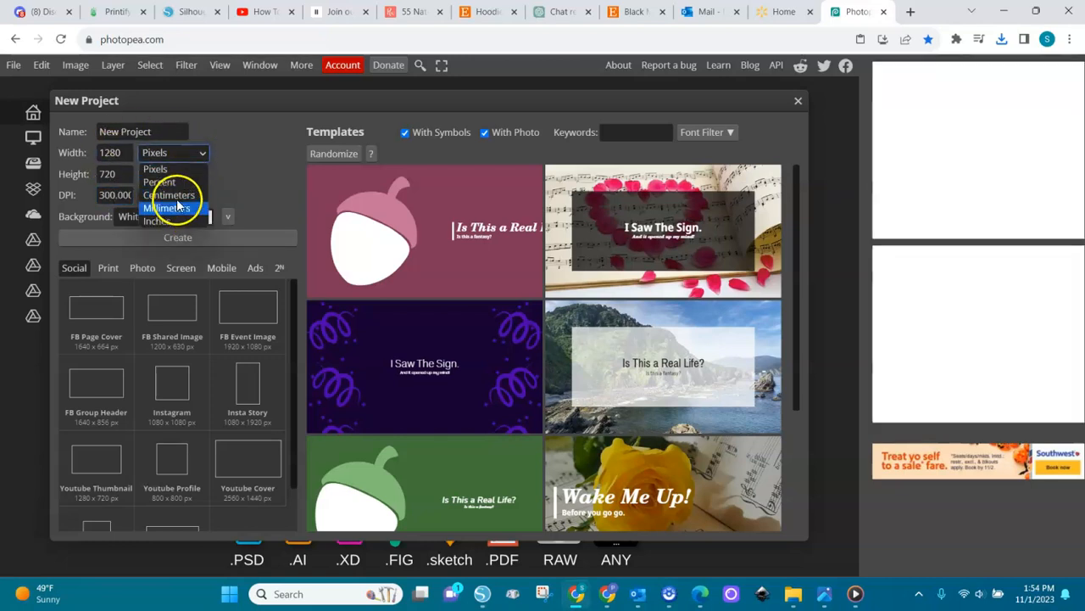
click(166, 223)
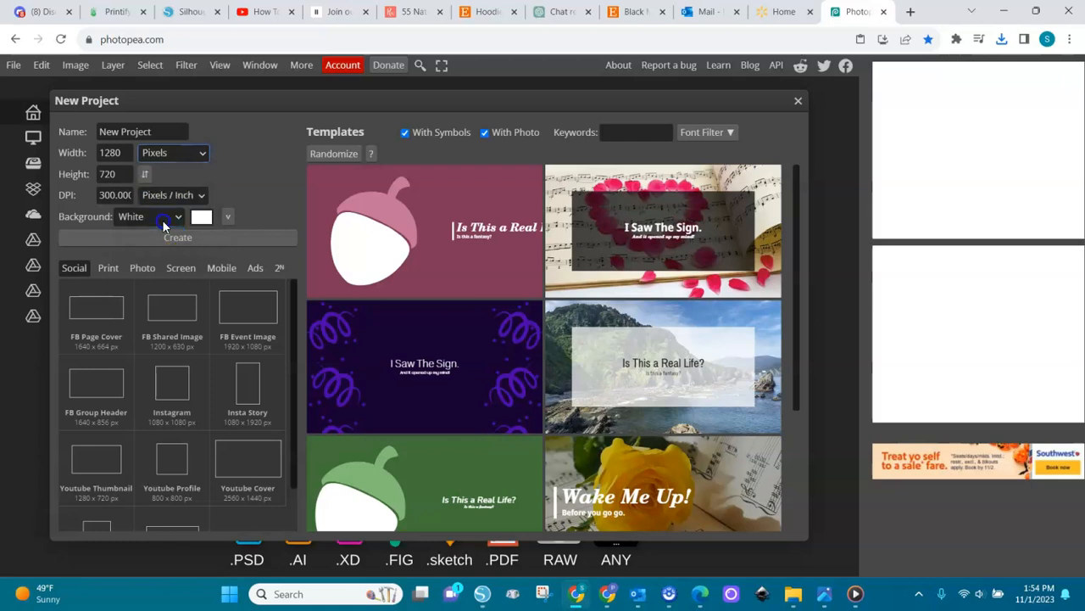
click(120, 153)
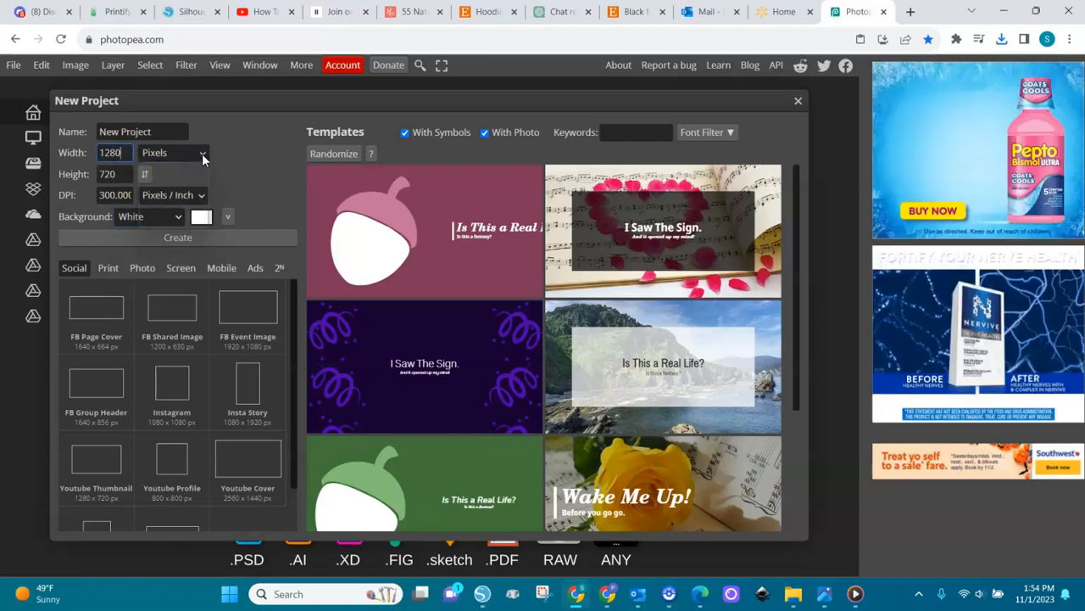
click(192, 156)
click(165, 221)
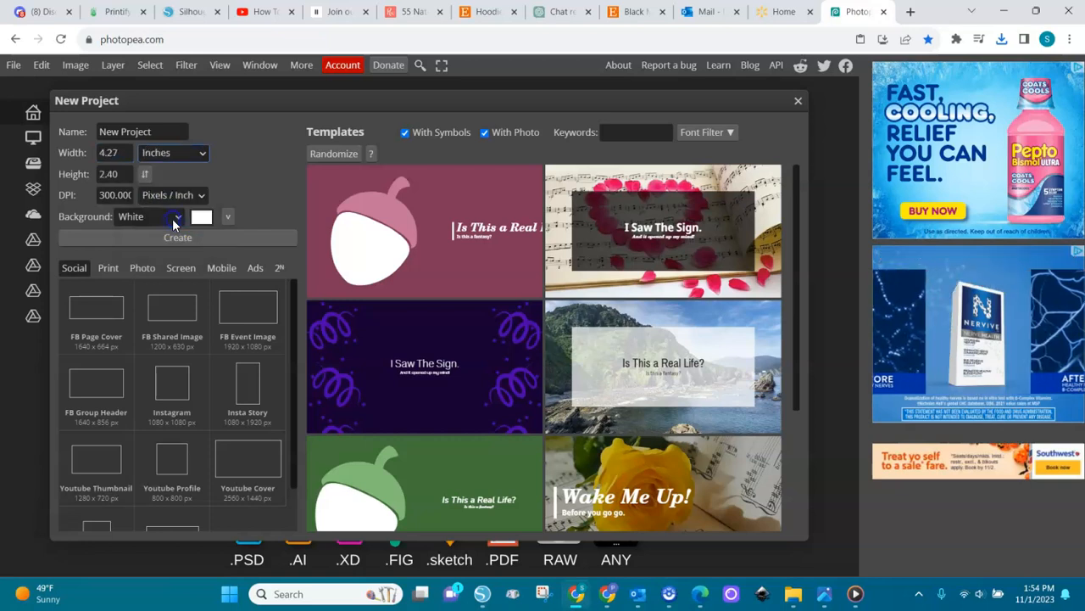
Set the new project's width and height to 16 inches each
key(BackSpace)
key(BackSpace)
key(BackSpace)
key(BackSpace)
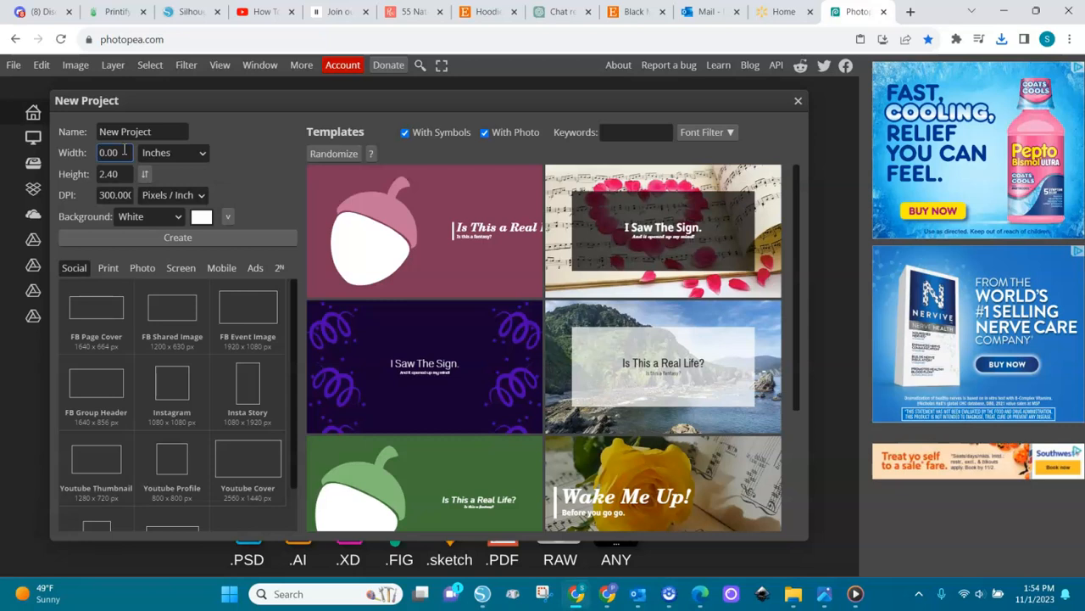
text(16)
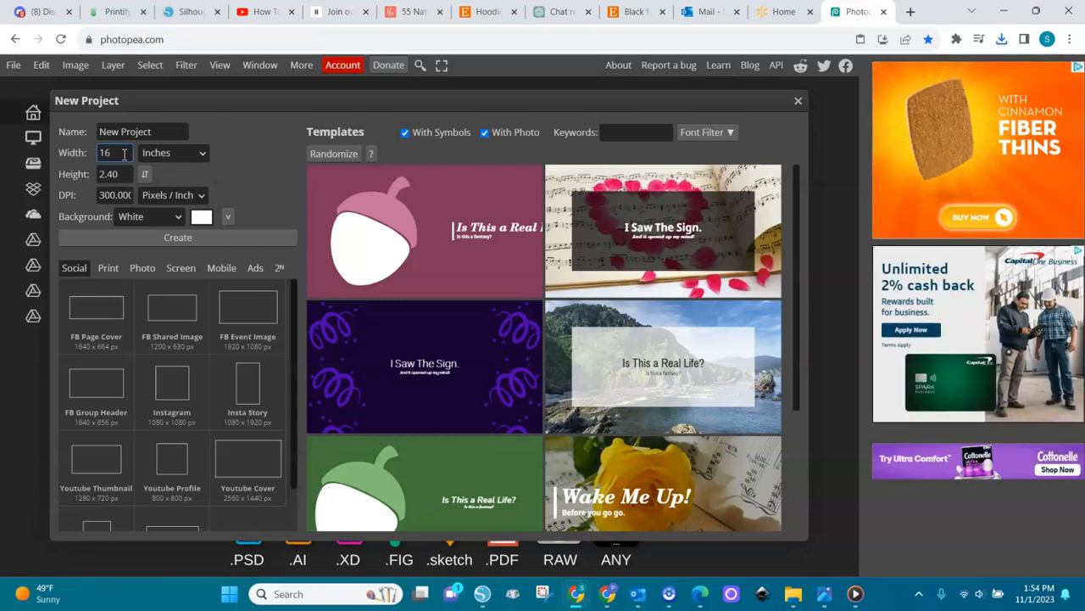
click(113, 172)
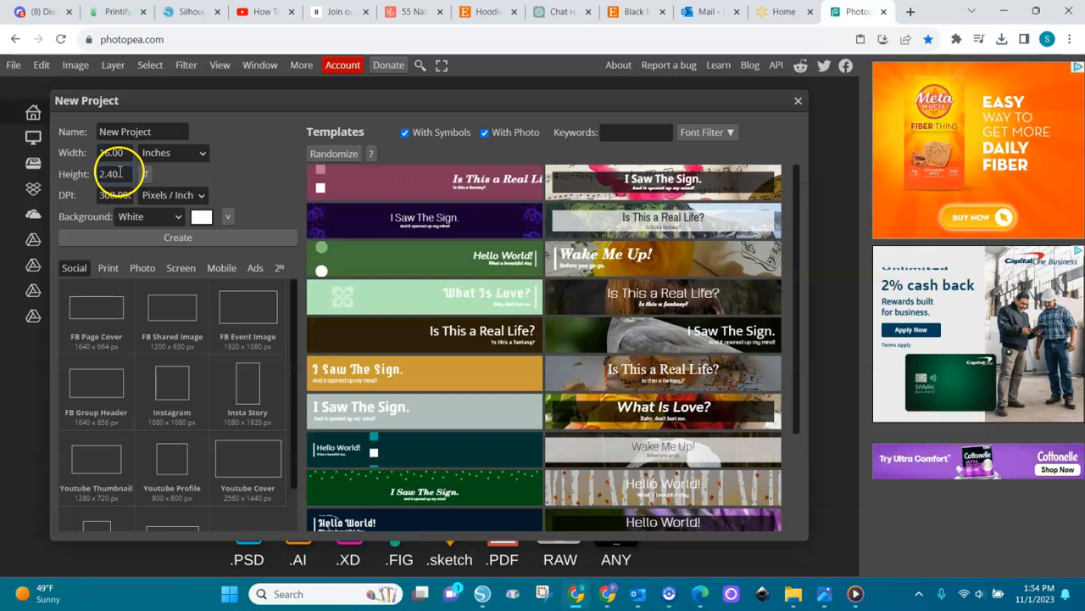
key(BackSpace)
key(BackSpace)
text(16)
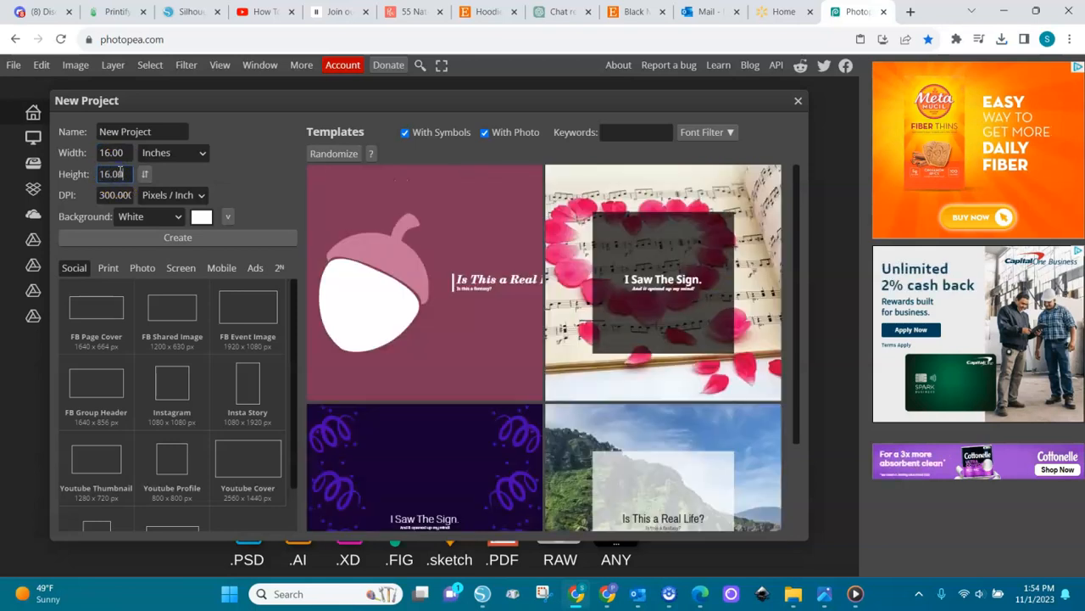
Name the new project Beauty Pillow 1 and create it
click(159, 130)
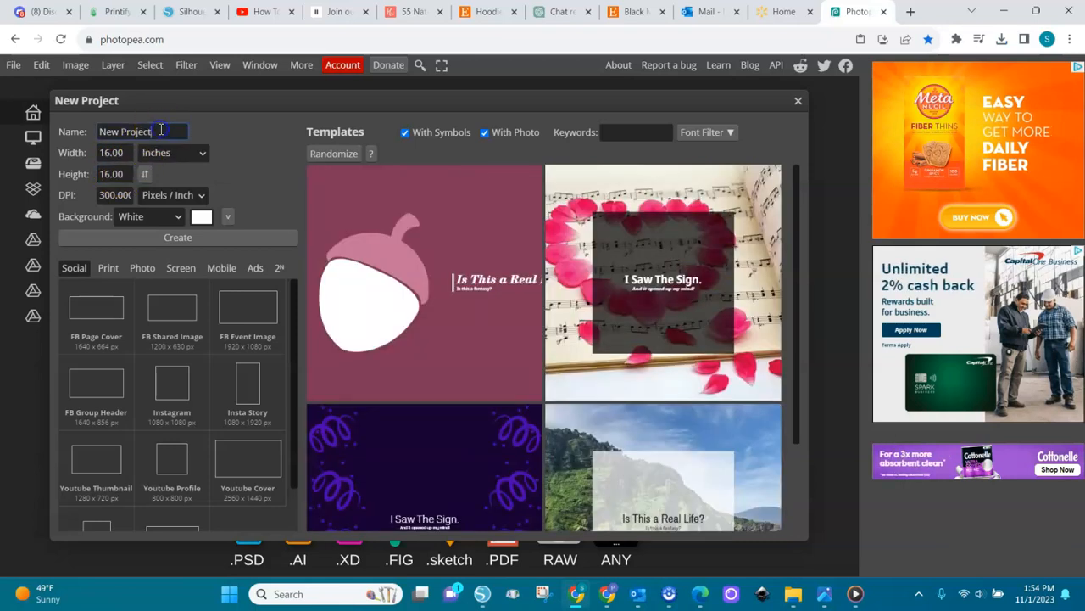
key(ctrl+a)
key(BackSpace)
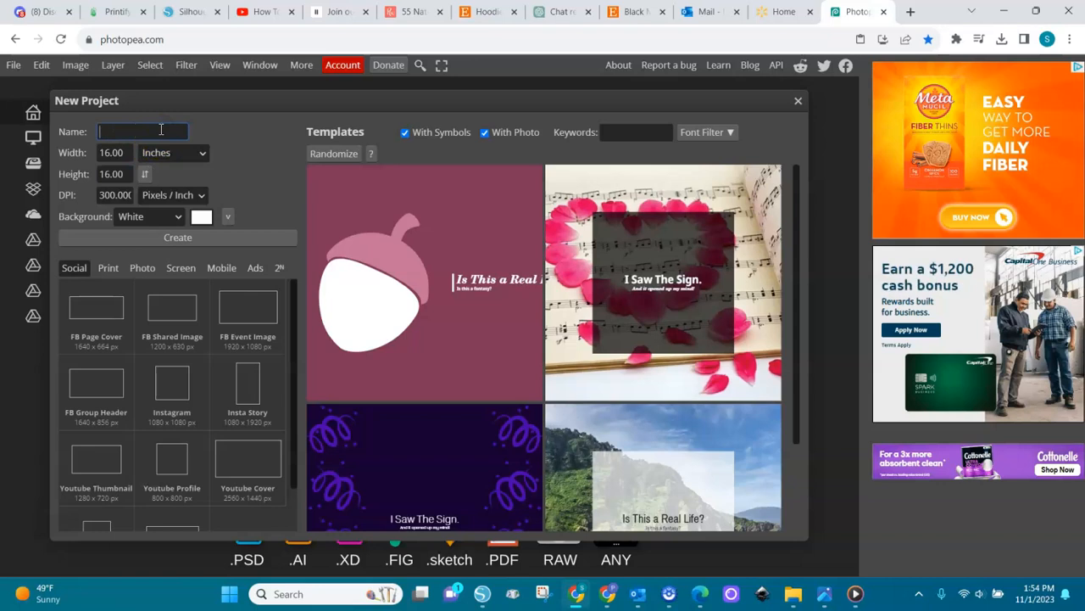
text(Beau)
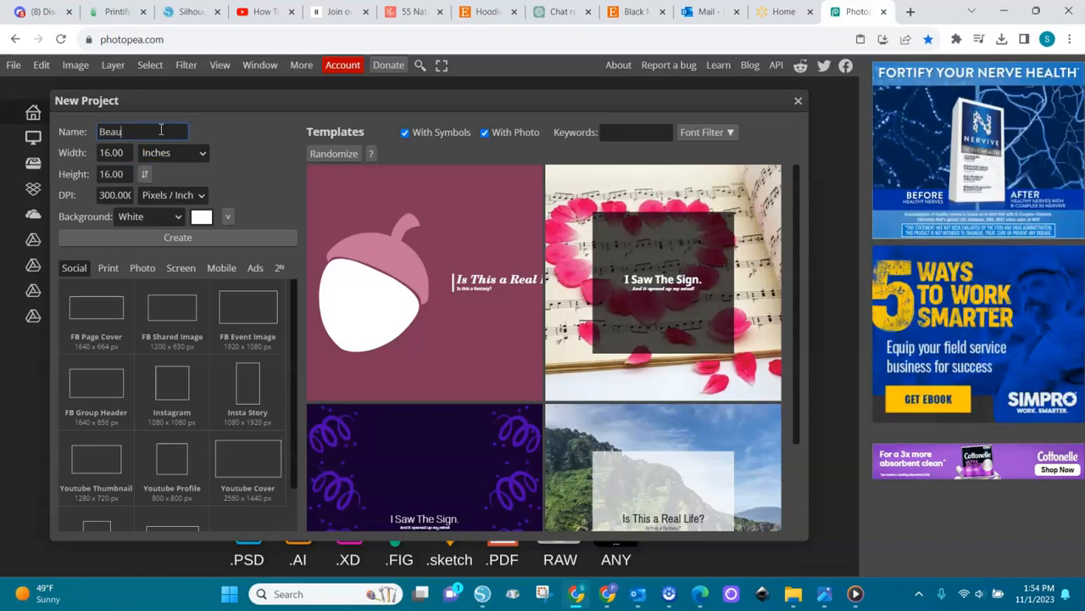
text(ty Pillow 1)
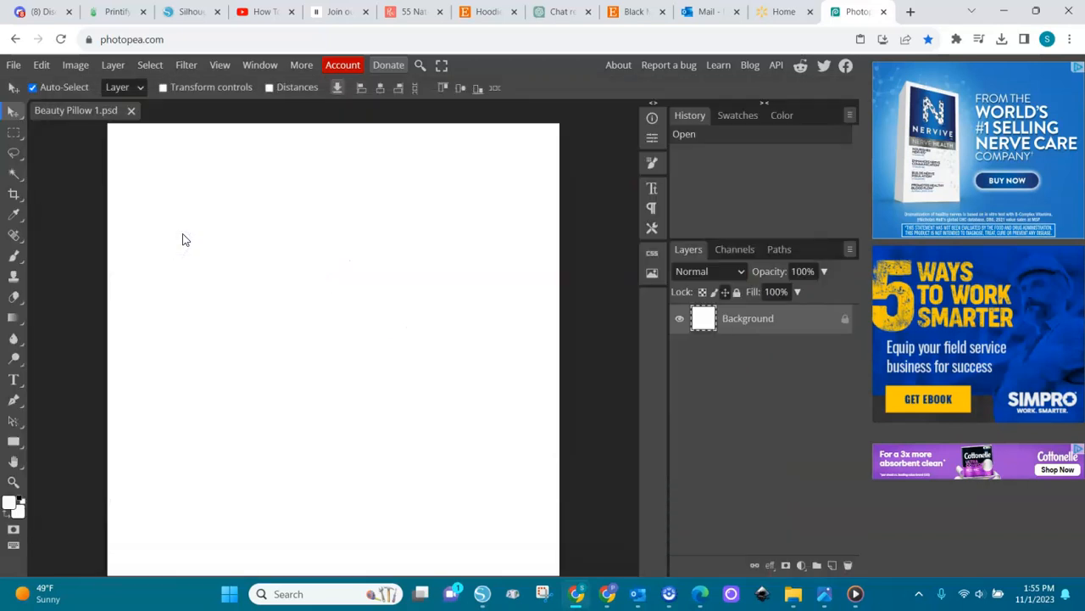
Place the yellow-dressed woman's portrait from the Downloads folder on the canvas, and show the Background layer and move it beneath the portrait
click(1037, 12)
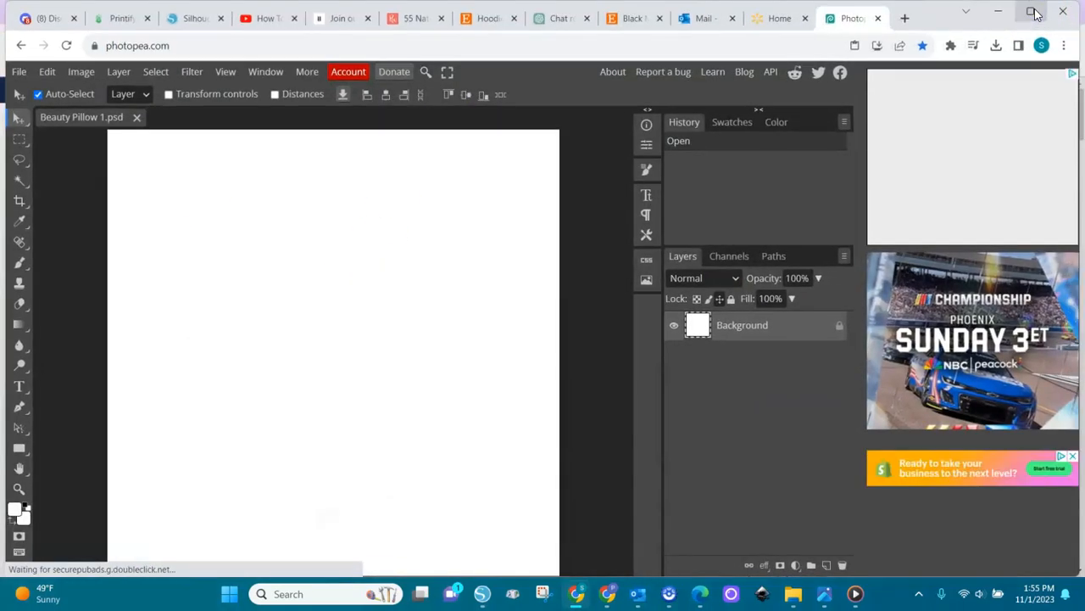
click(795, 598)
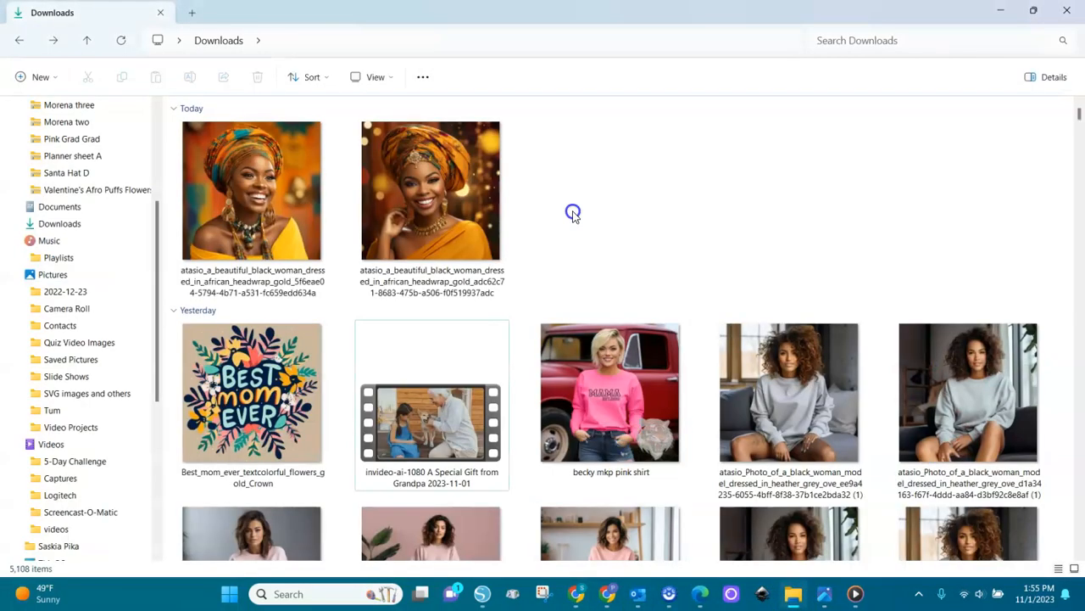
click(1039, 12)
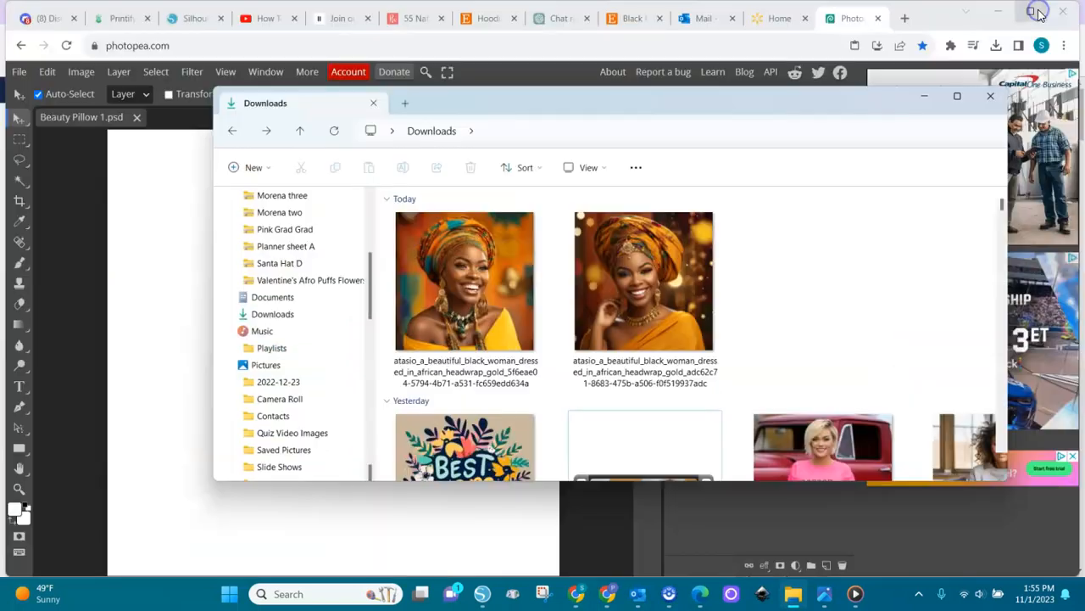
drag(505, 288, 170, 387)
click(367, 353)
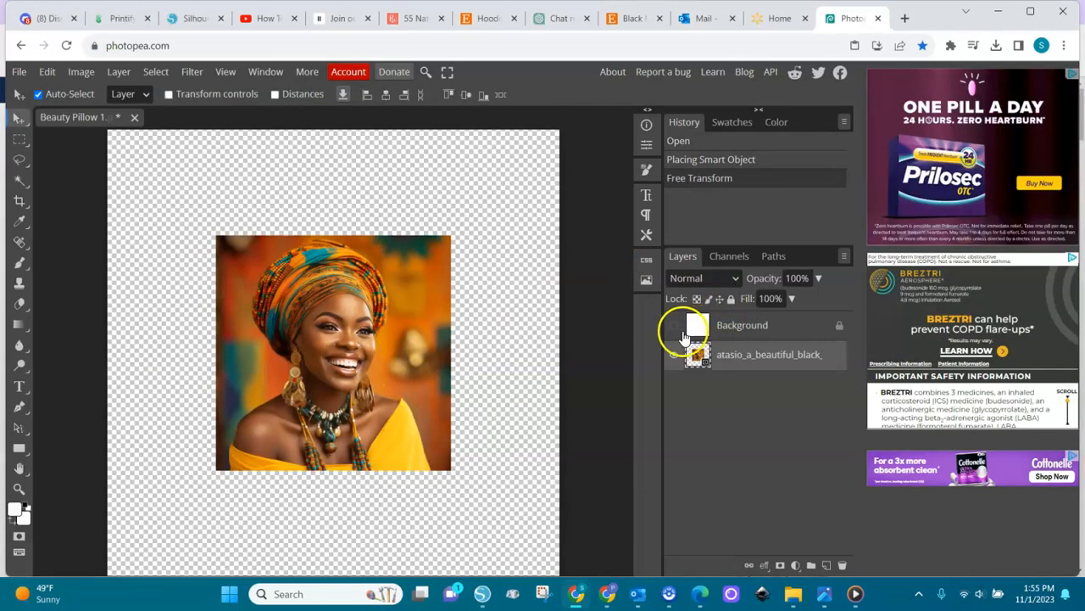
click(675, 327)
drag(720, 333, 728, 403)
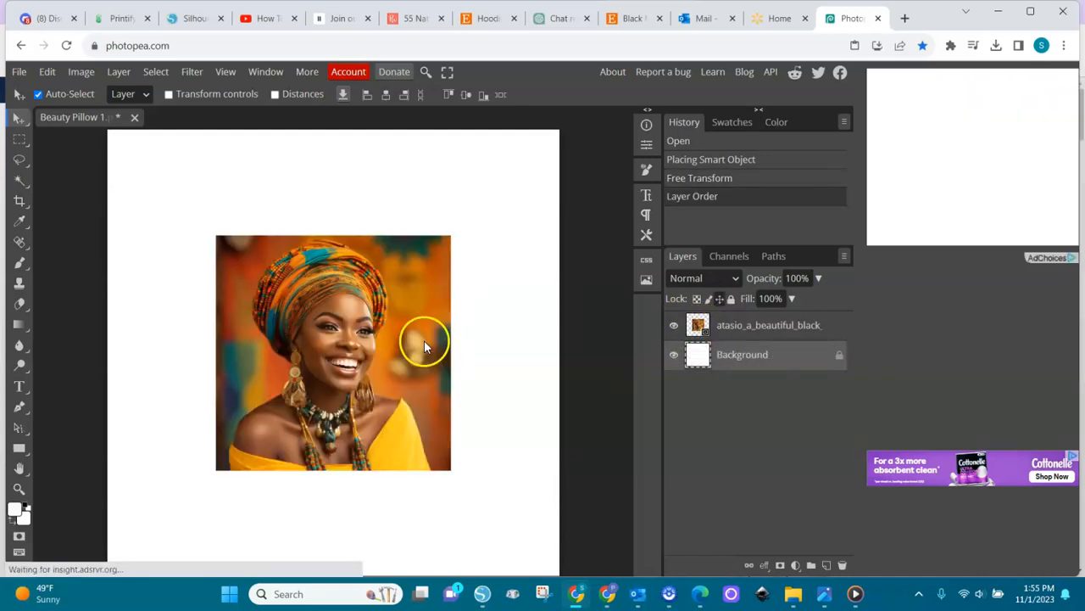
Shift the portrait slightly and enlarge it with Free Transform to about 850% so that it covers the canvas
click(348, 343)
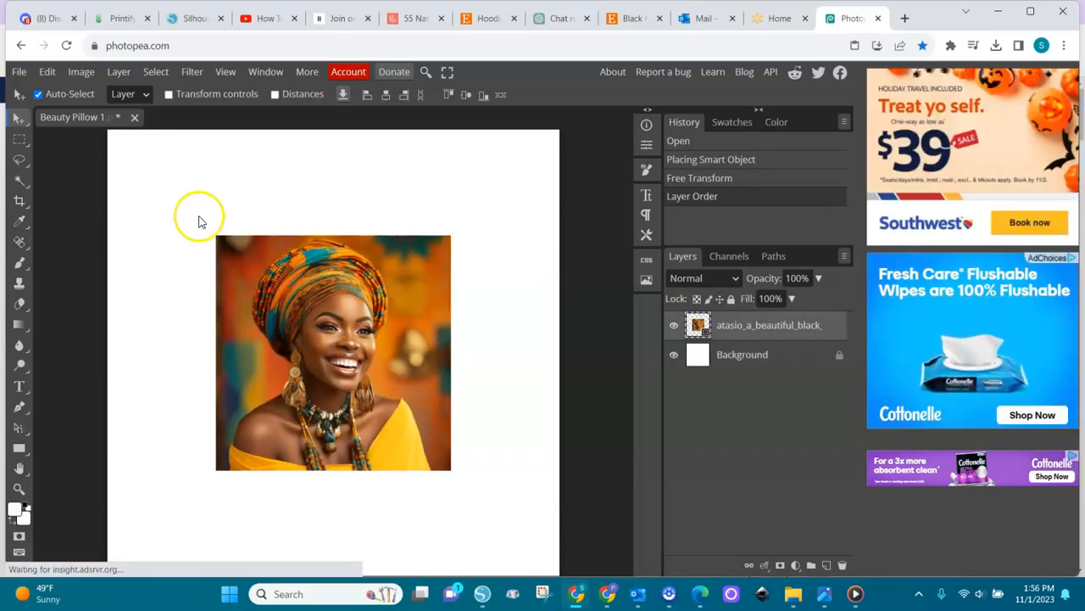
drag(236, 255, 214, 255)
click(46, 71)
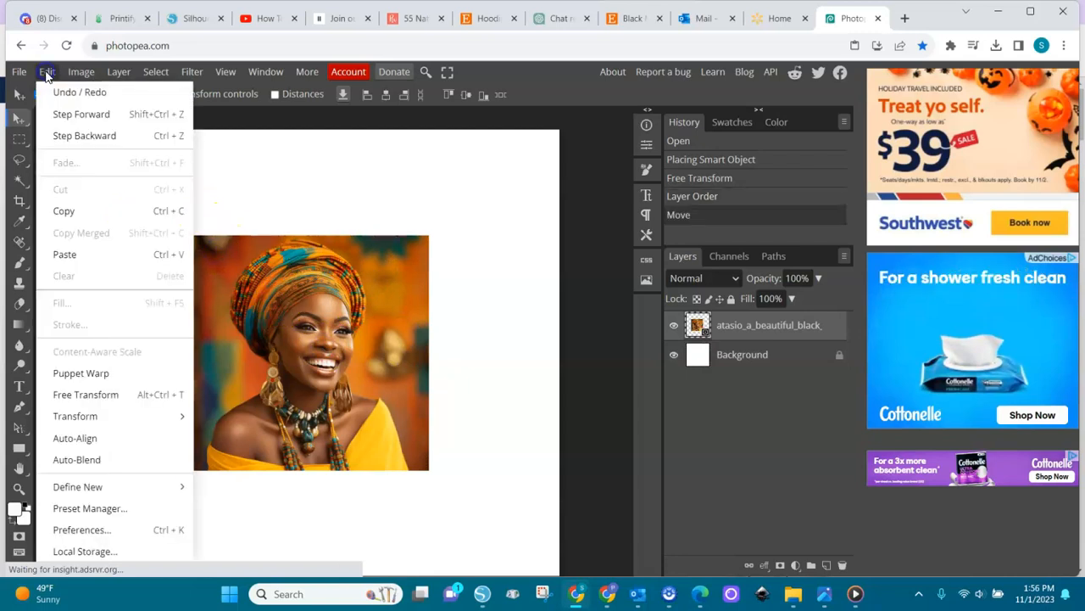
click(82, 392)
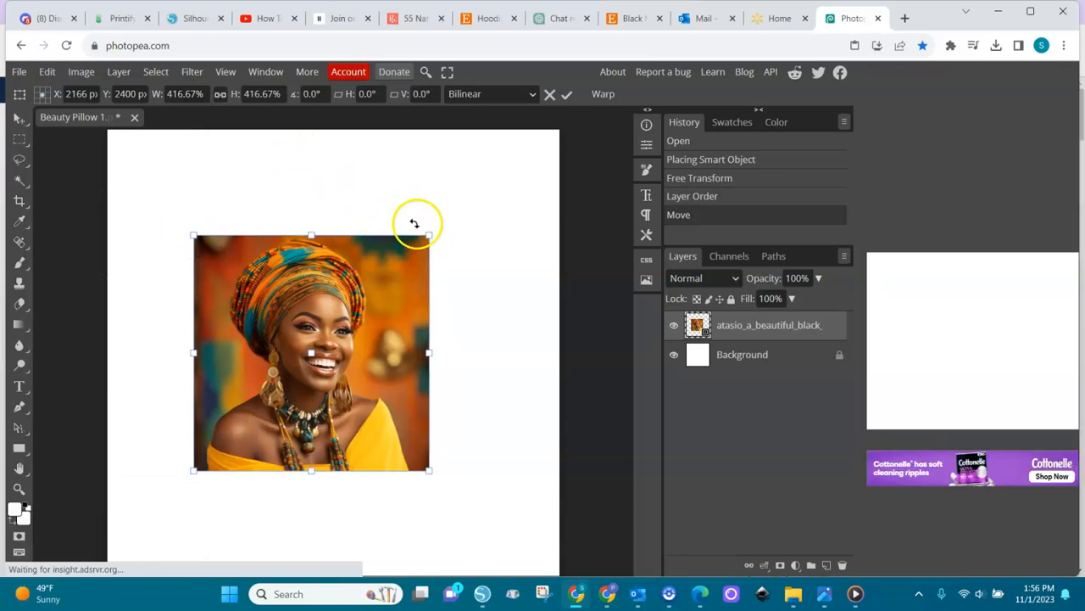
drag(430, 232, 538, 168)
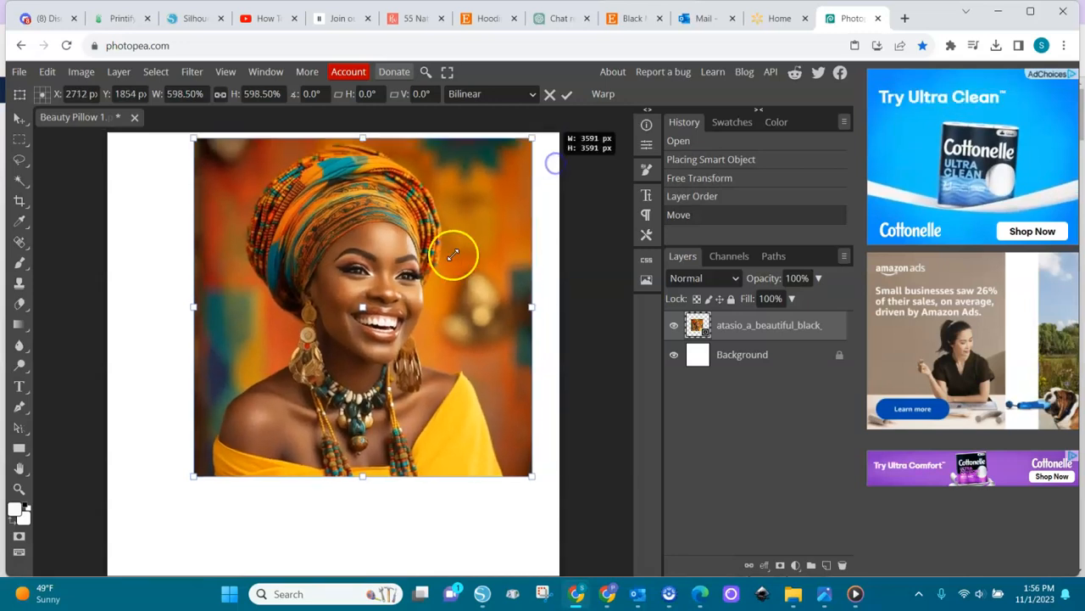
drag(451, 243, 479, 234)
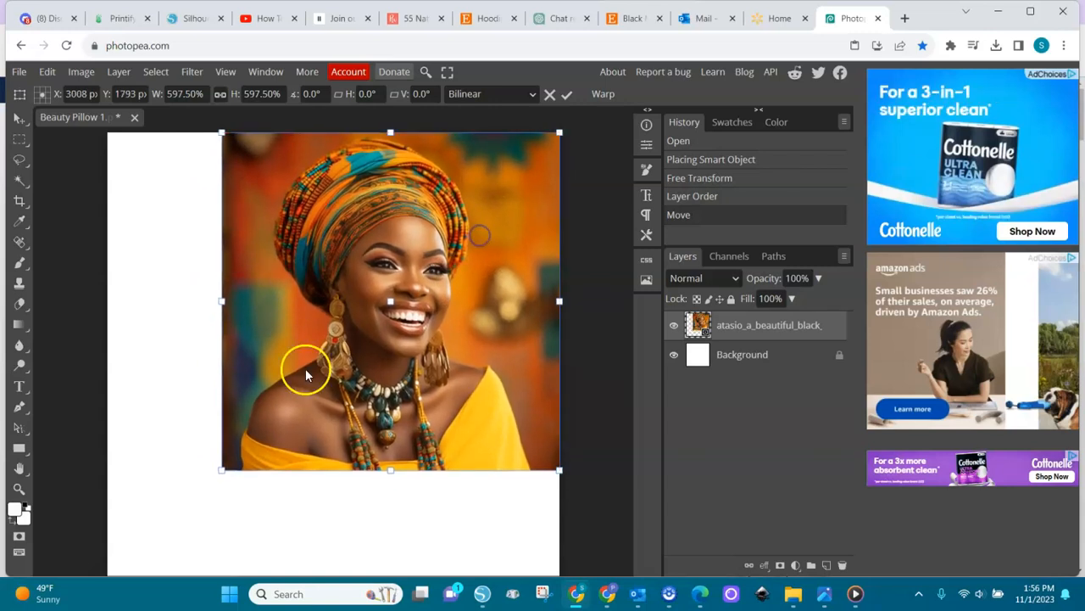
drag(220, 469, 76, 607)
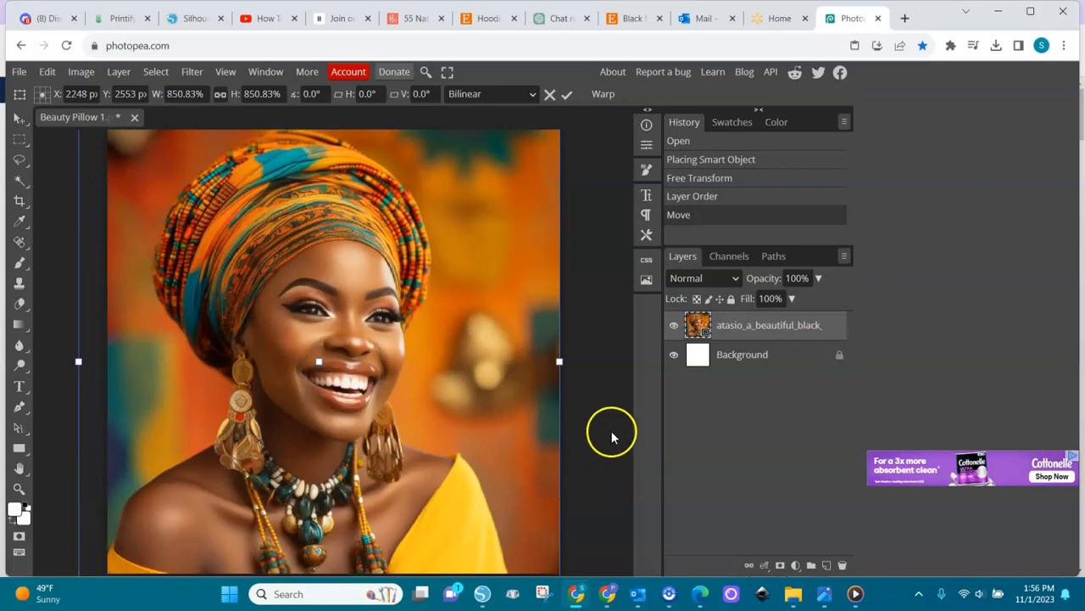
Undo the accidental slight rotation and rescale the portrait to about 811% so that it fits the square canvas
scroll(612, 436, down, 3)
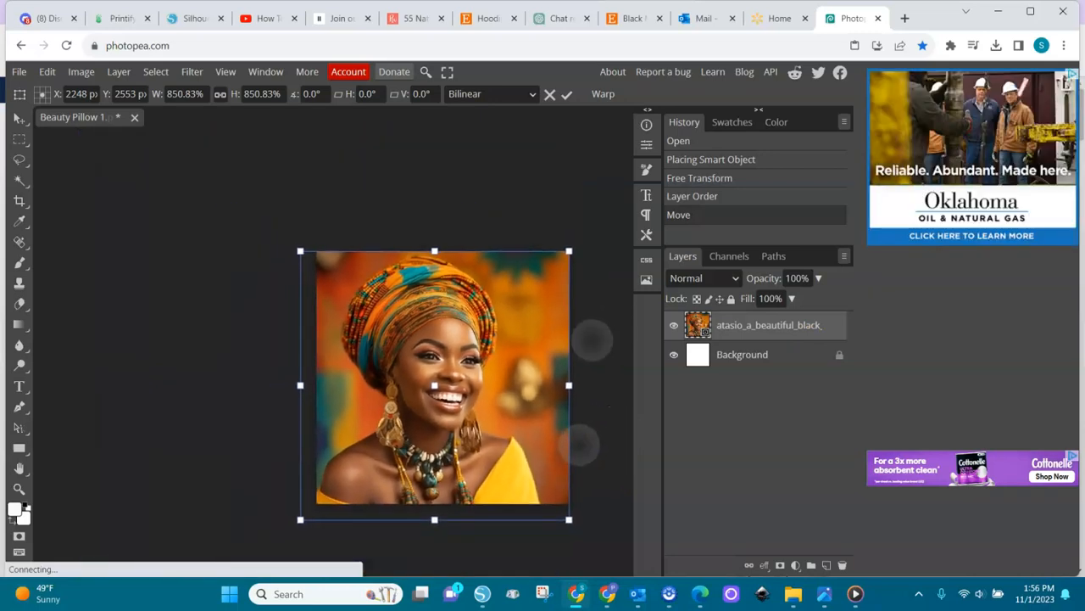
drag(303, 527, 311, 518)
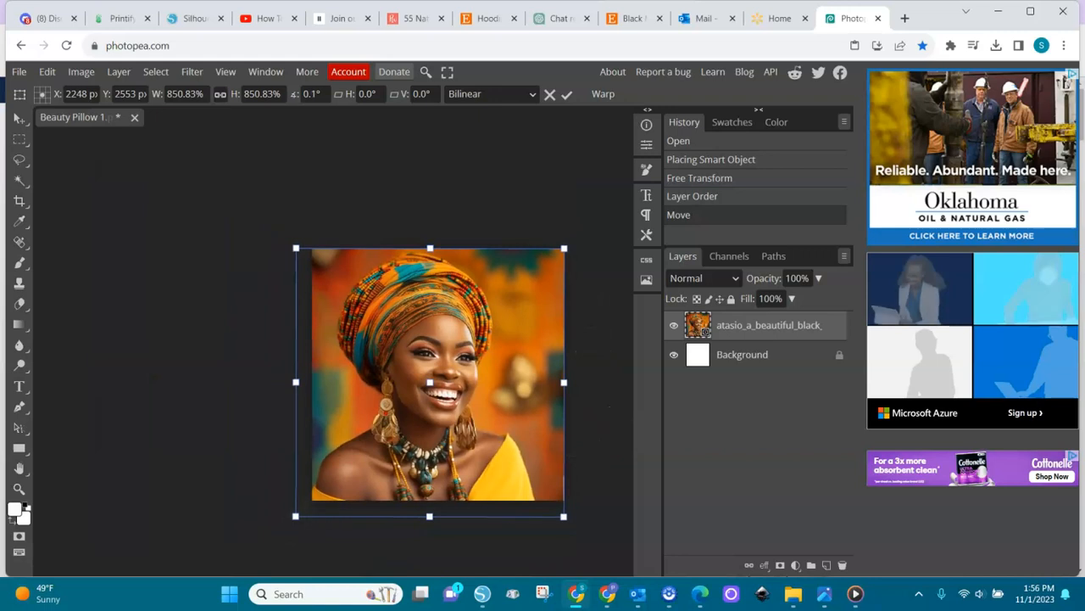
key(ctrl+z)
key(ctrl+z)
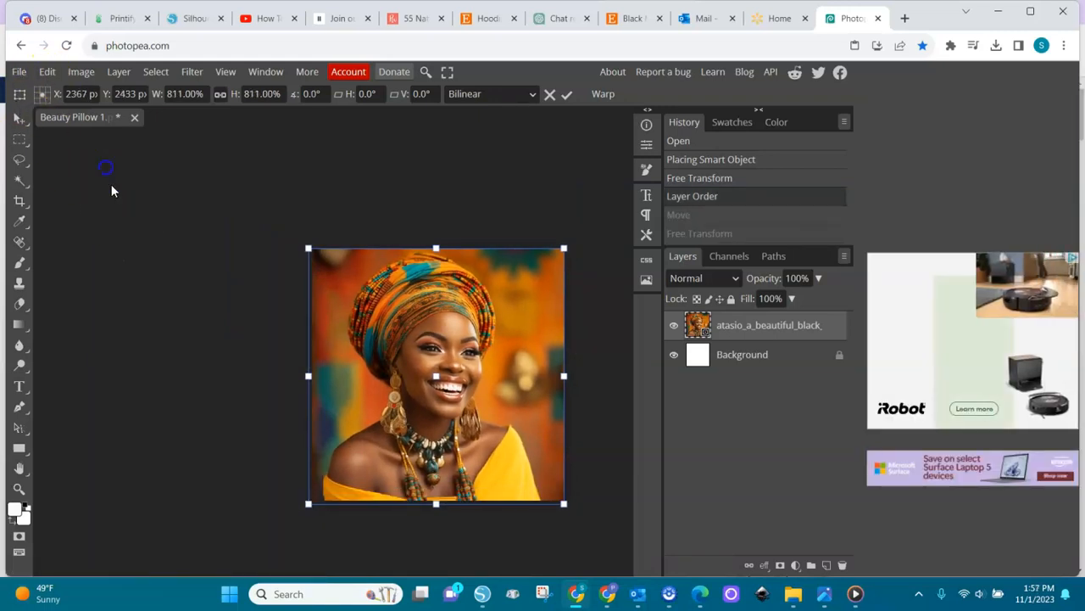
Export the pillow design as a PNG with its dimensions in inches and the quality at 90%
click(20, 73)
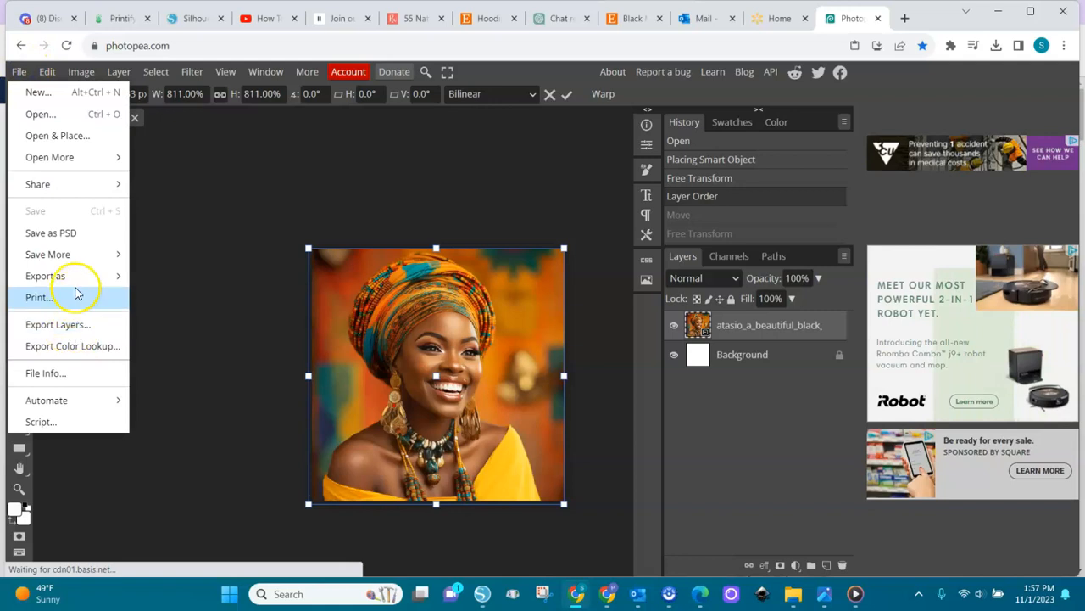
mouse_move(84, 261)
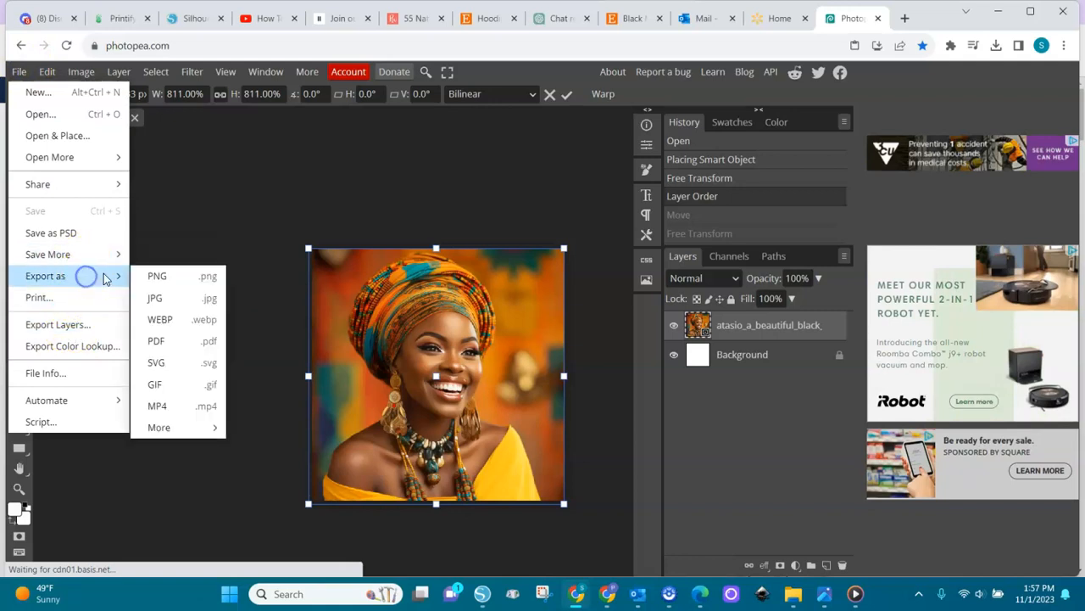
click(162, 277)
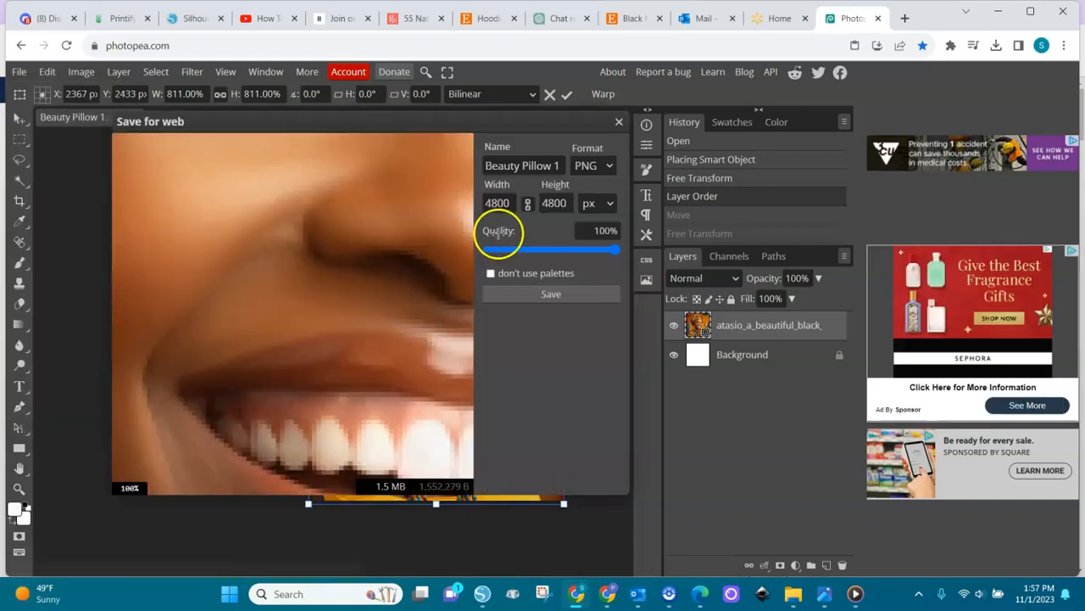
click(607, 203)
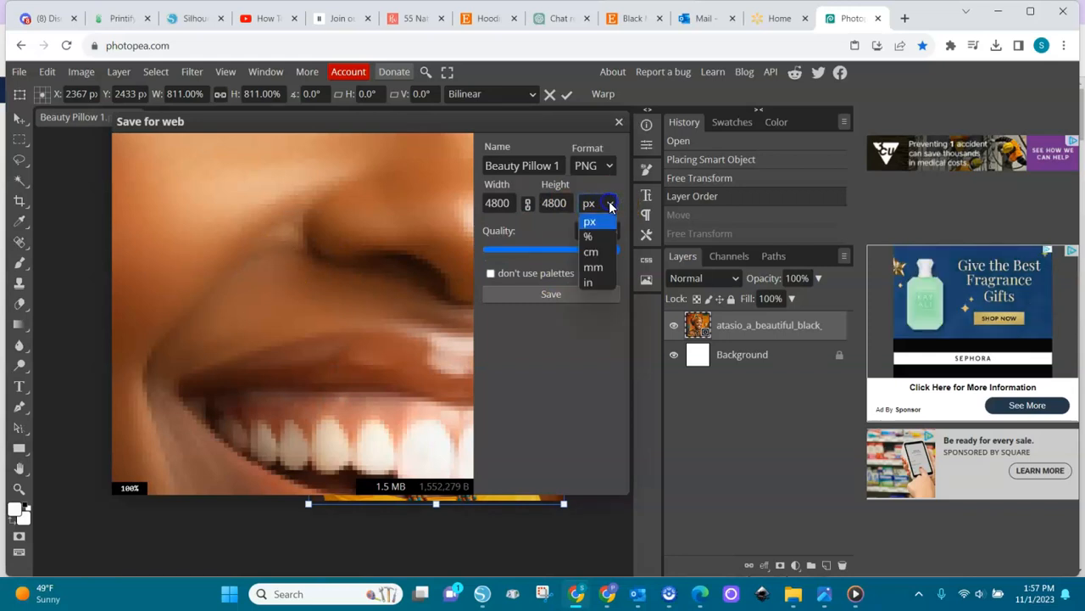
click(598, 284)
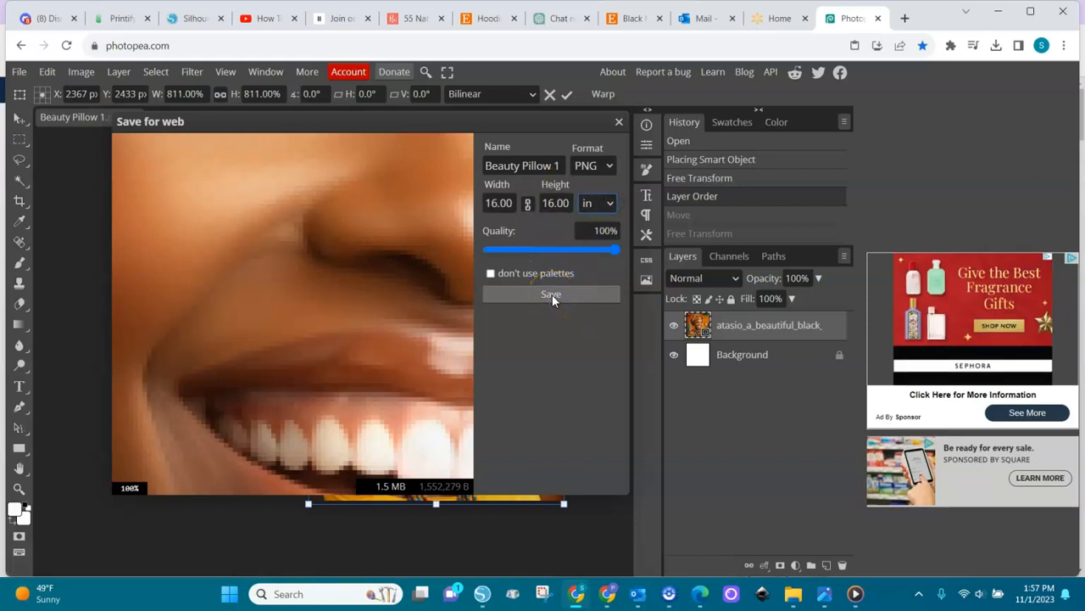
click(603, 248)
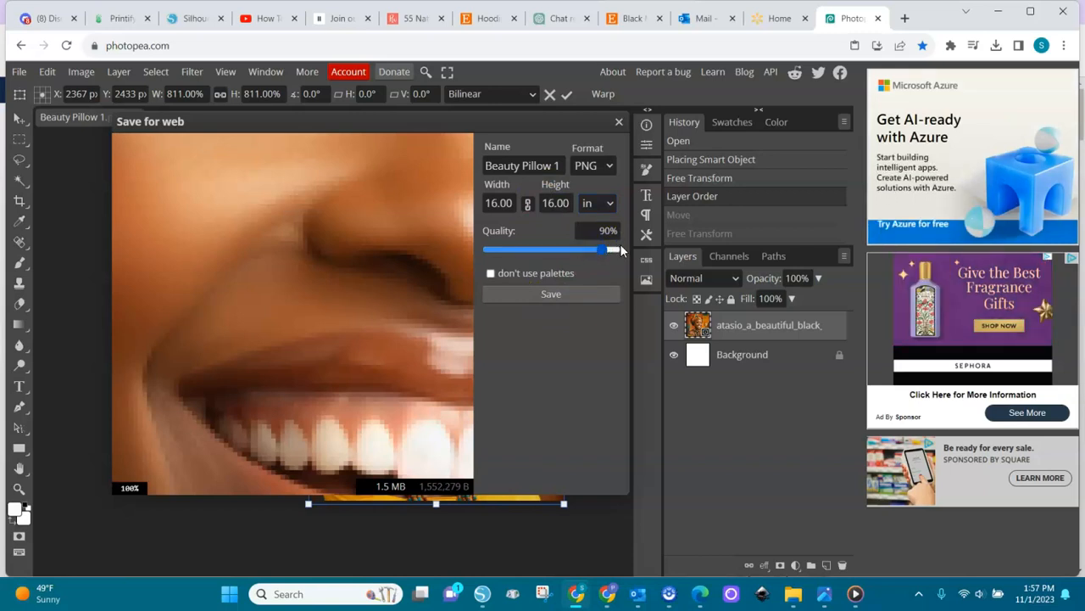
click(551, 294)
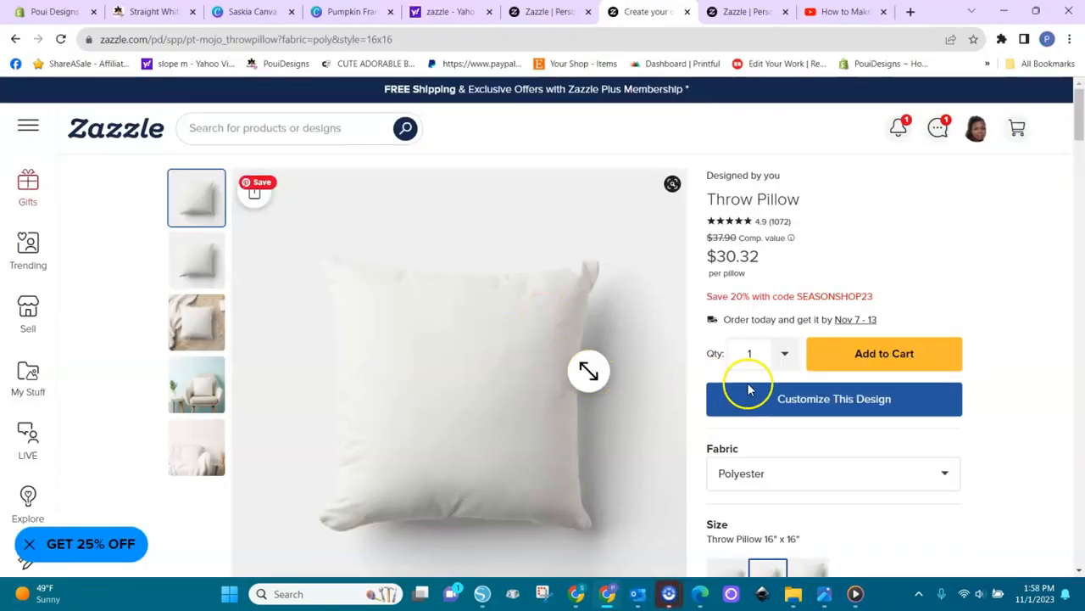
Switch to the Zazzle throw pillow page, upload Beauty Pillow 1 from Downloads onto the pillow's front and preview the back
click(821, 407)
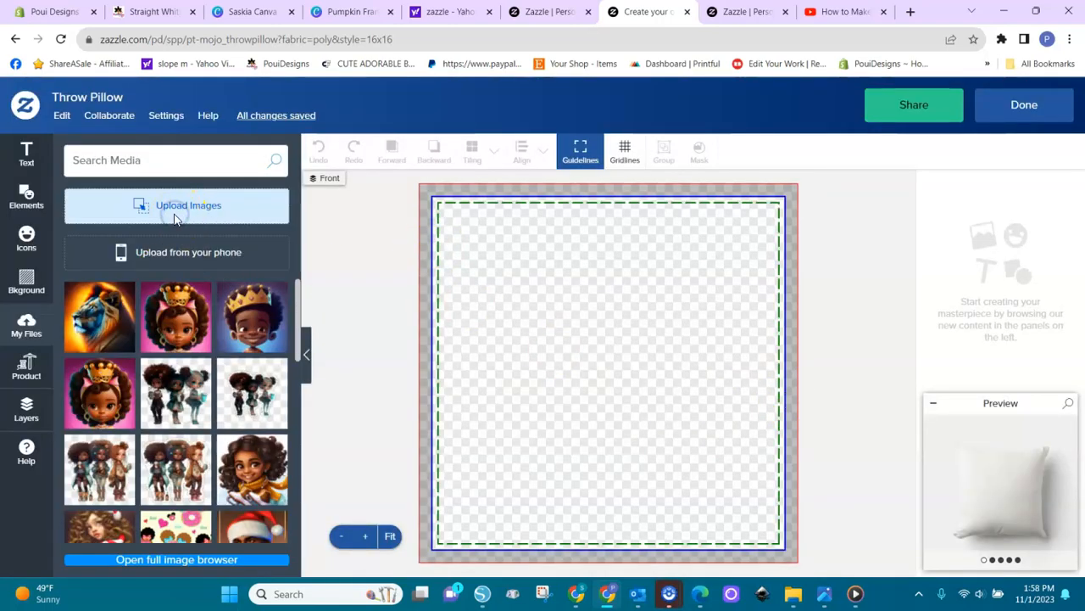
click(175, 219)
click(68, 140)
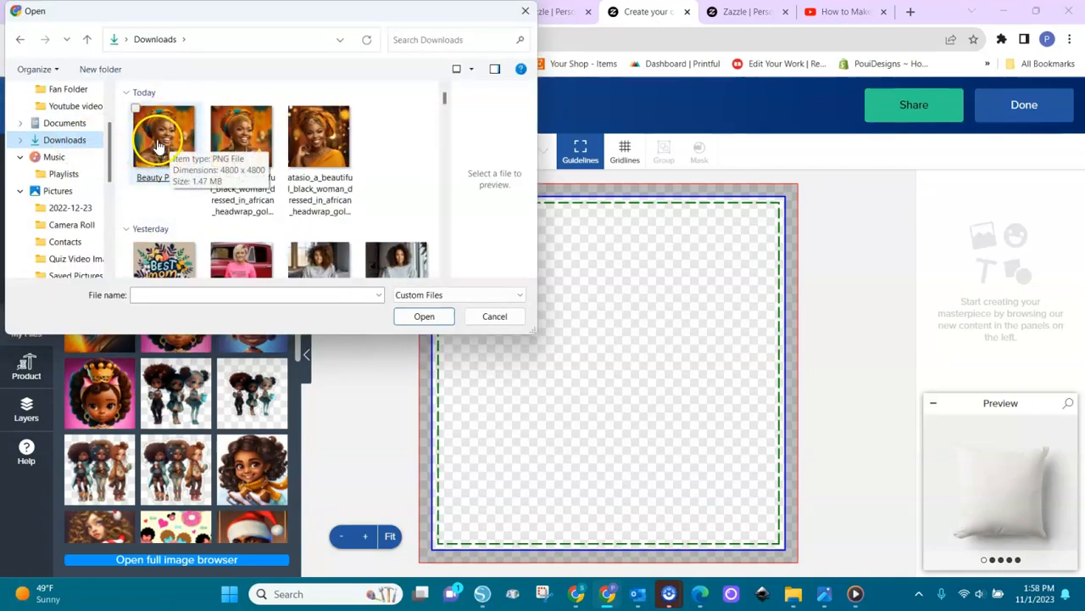
double_click(156, 145)
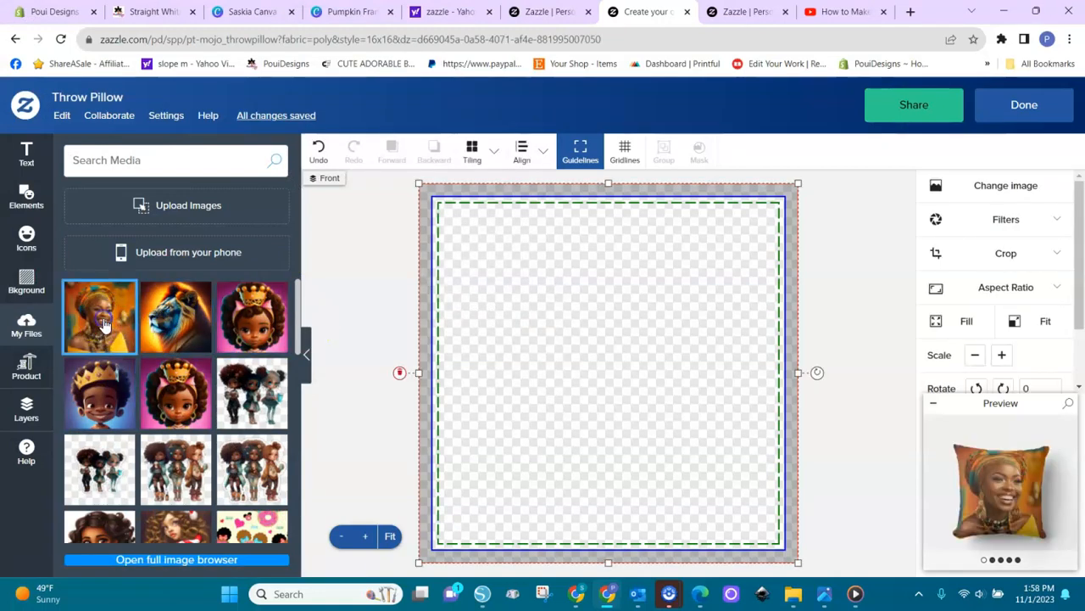
click(102, 323)
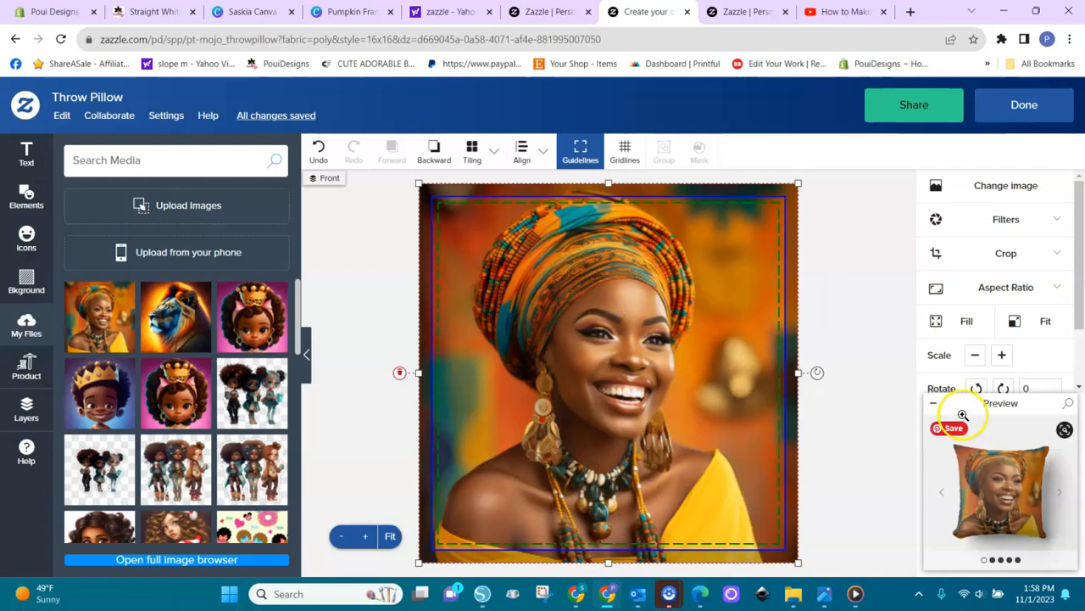
click(994, 560)
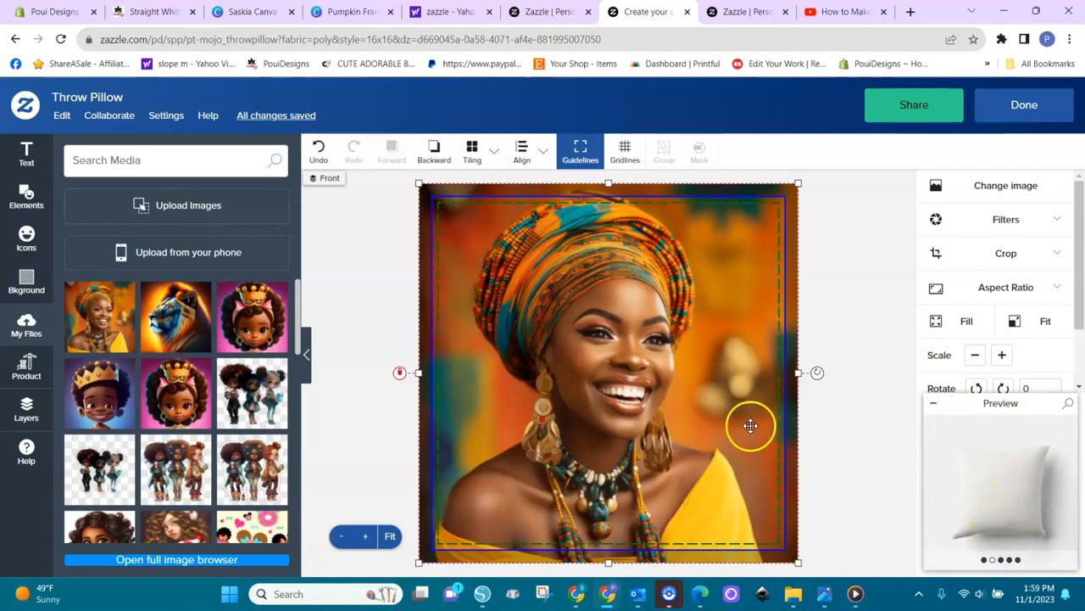
click(305, 241)
click(111, 212)
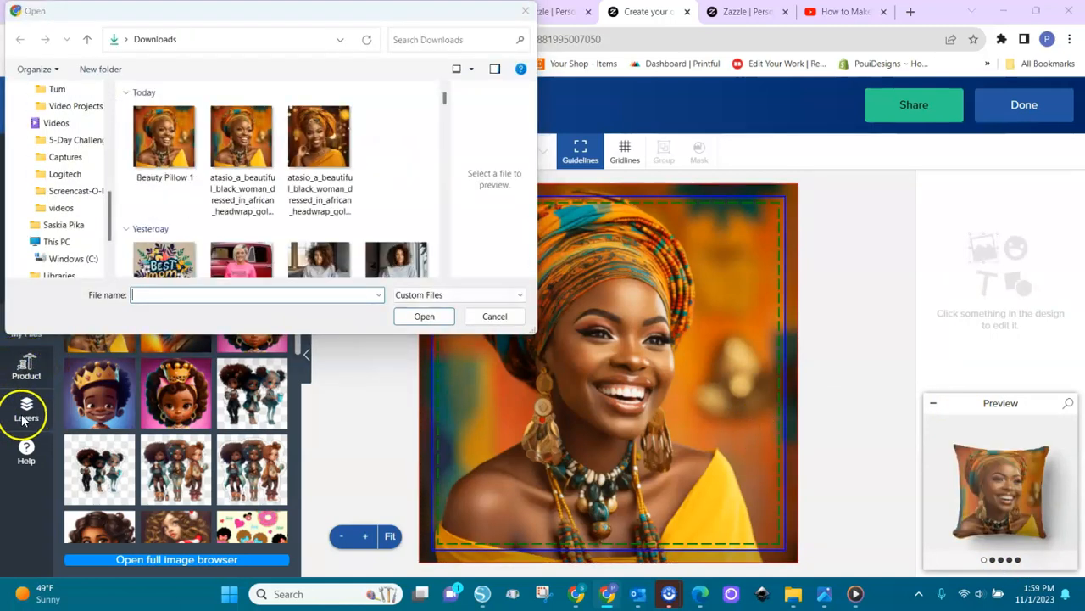
click(495, 317)
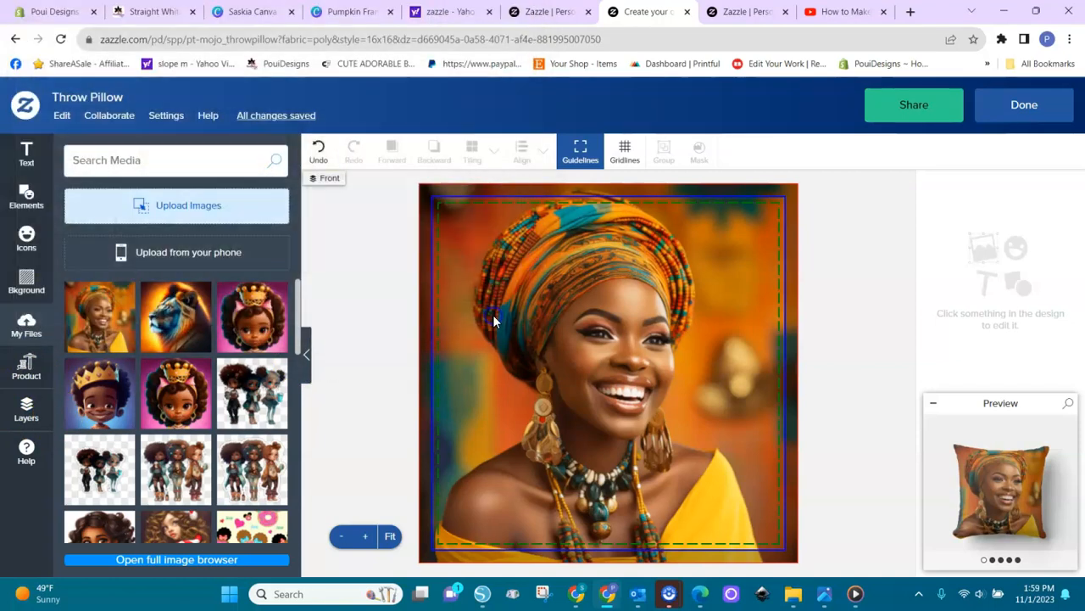
Switch from the pillow's front layers to its back and place the uploaded Beauty Pillow 1 portrait there
click(25, 410)
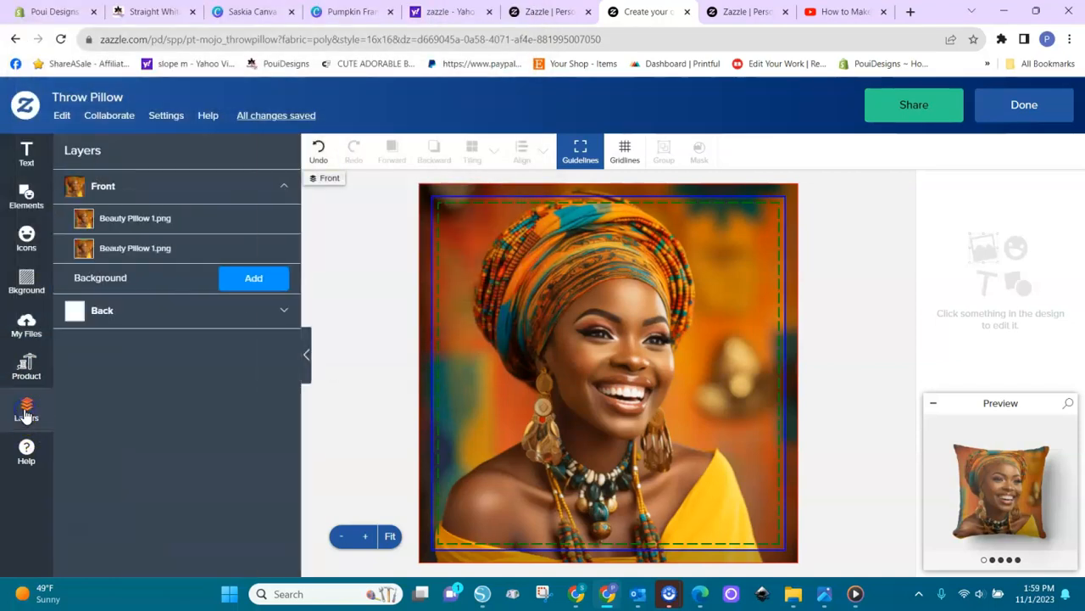
click(161, 220)
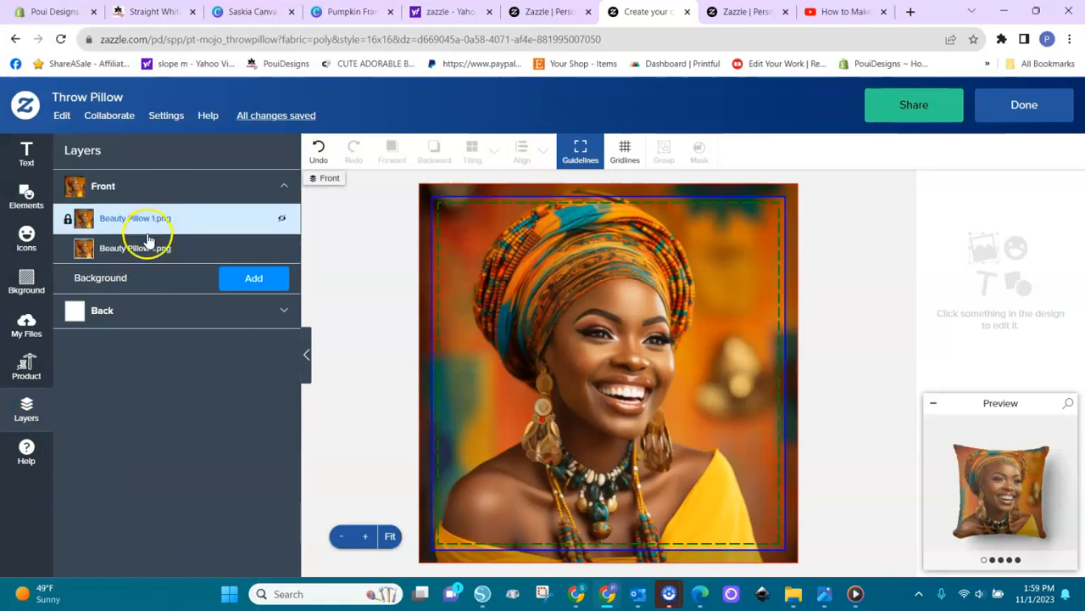
click(152, 247)
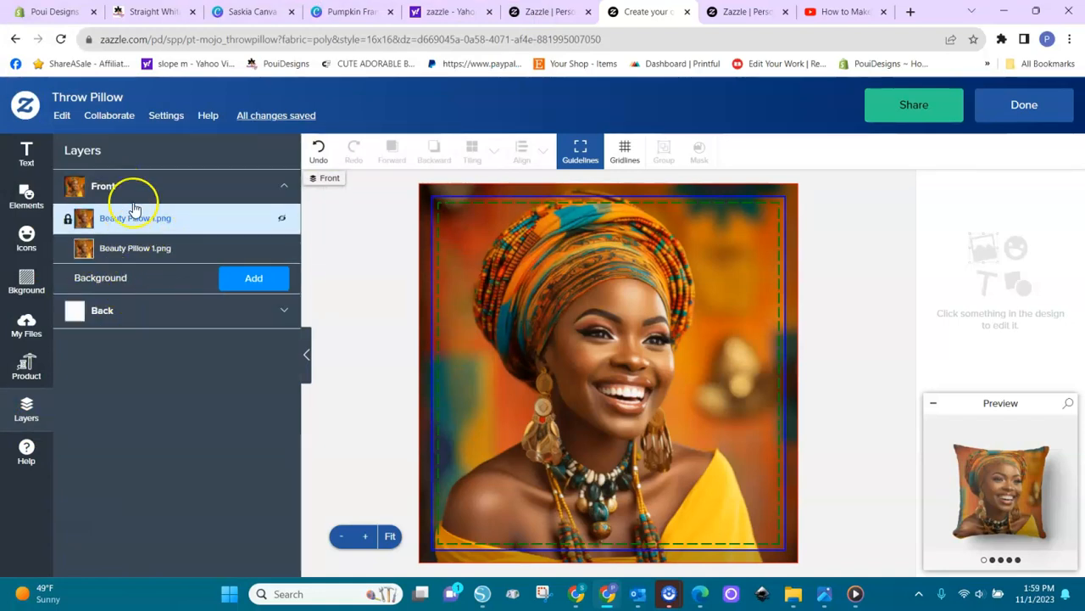
click(109, 183)
click(100, 310)
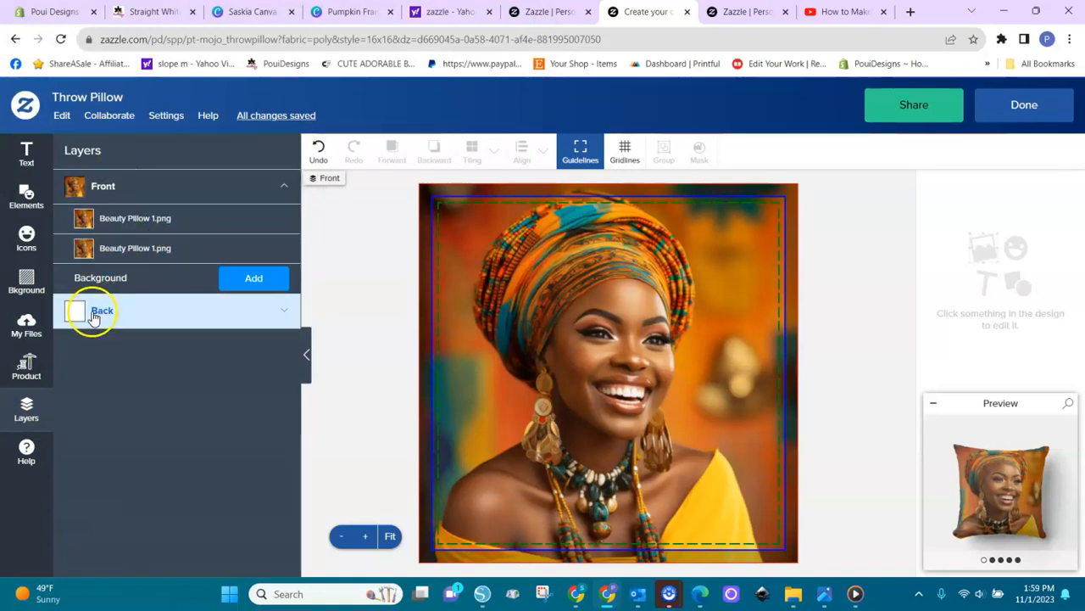
click(259, 255)
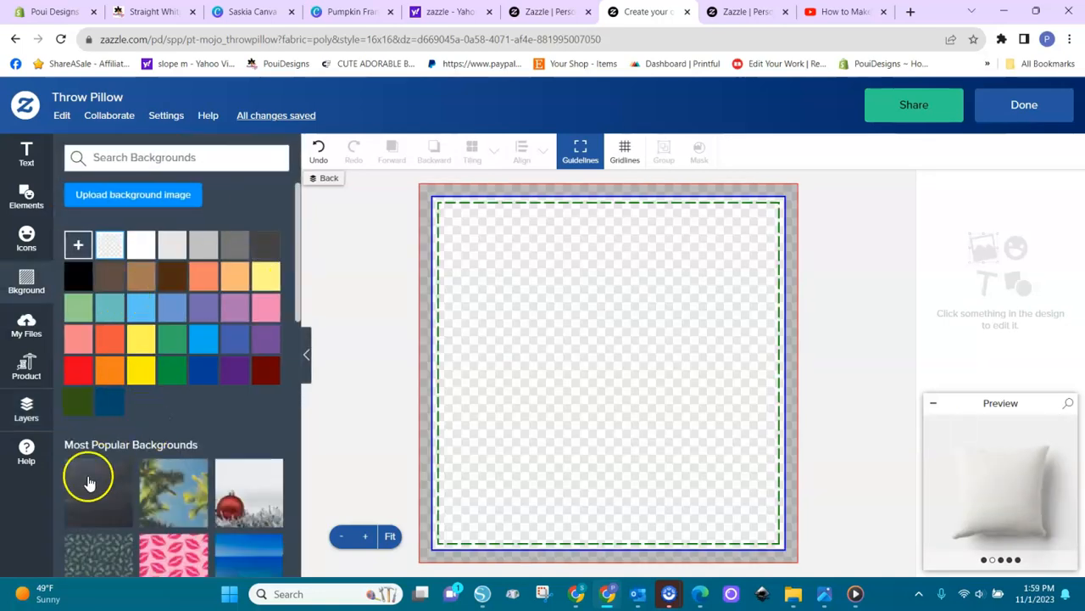
click(27, 326)
click(102, 329)
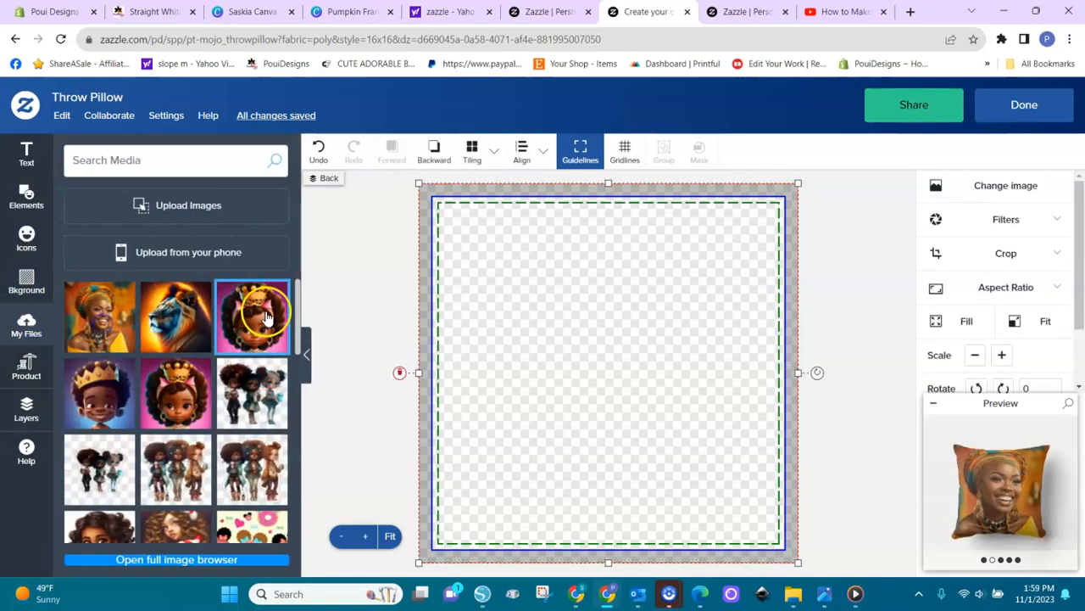
click(543, 406)
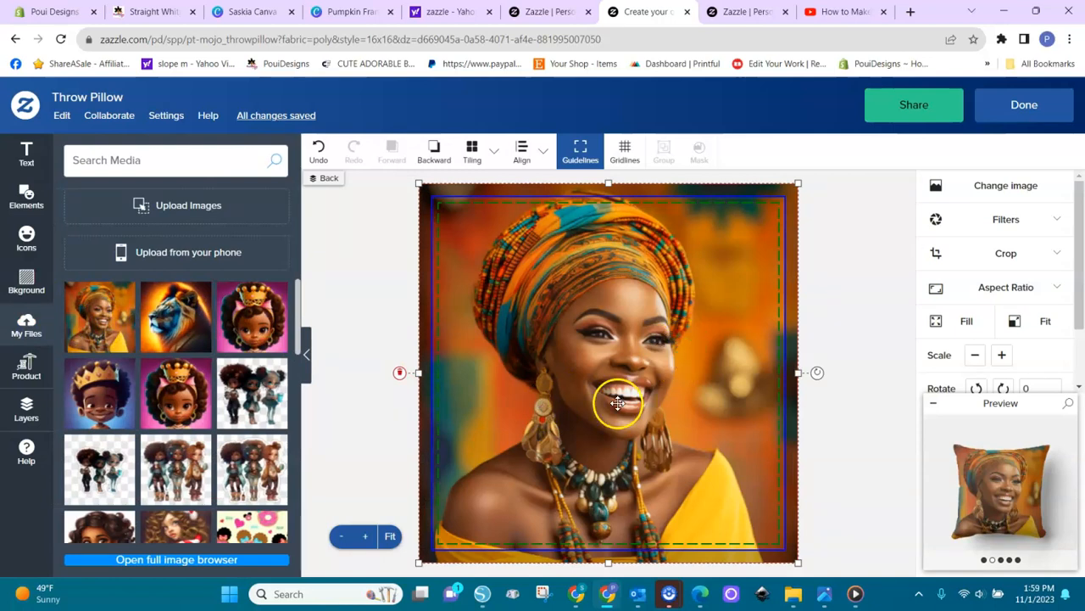
Add the text "Beauty is My Name" to the back of the pillow
click(26, 161)
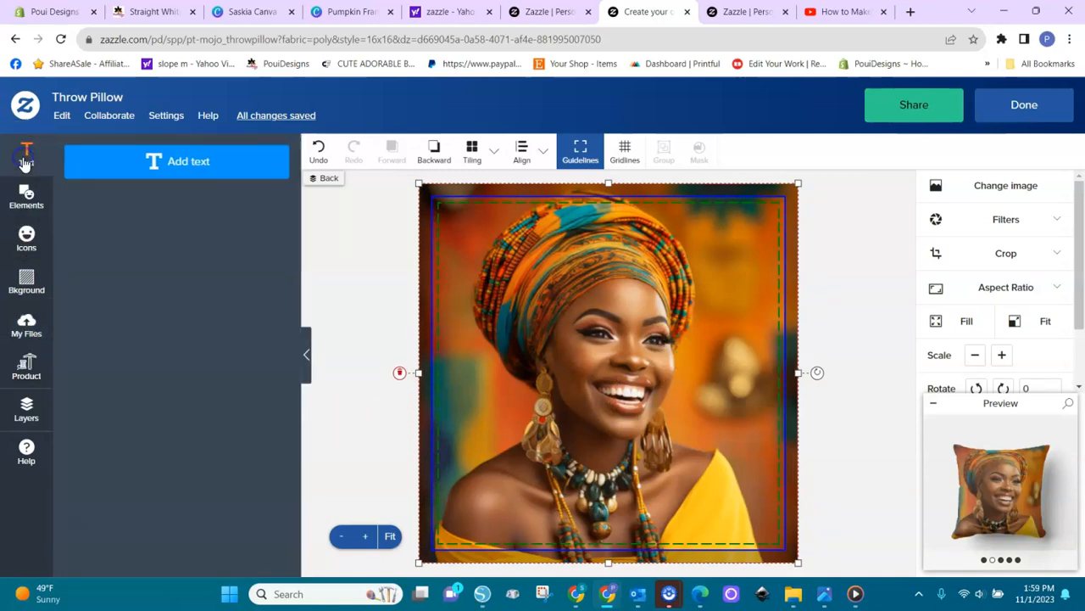
click(189, 169)
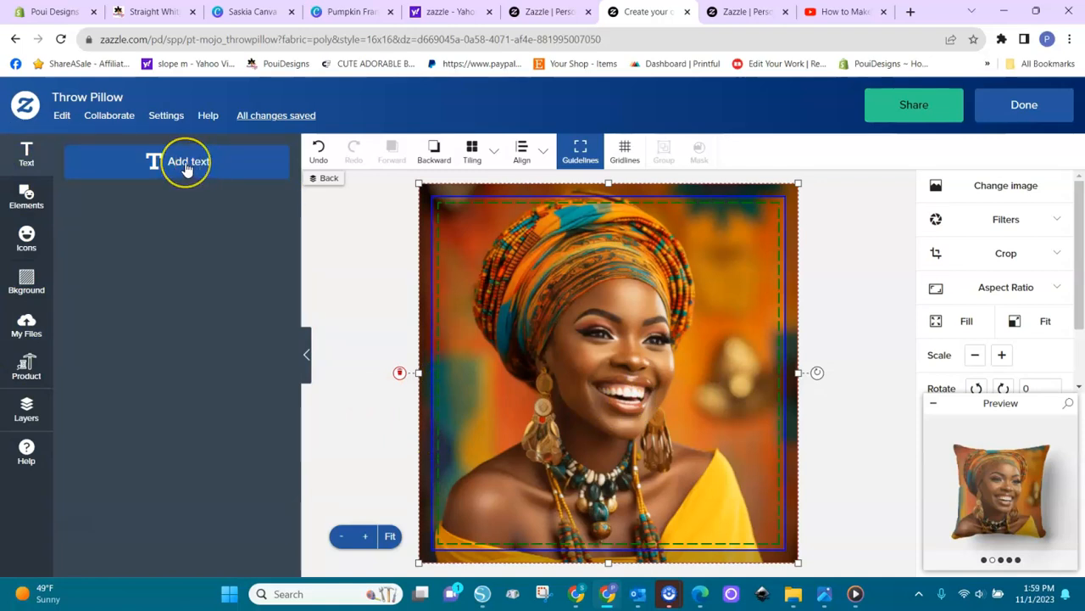
click(440, 321)
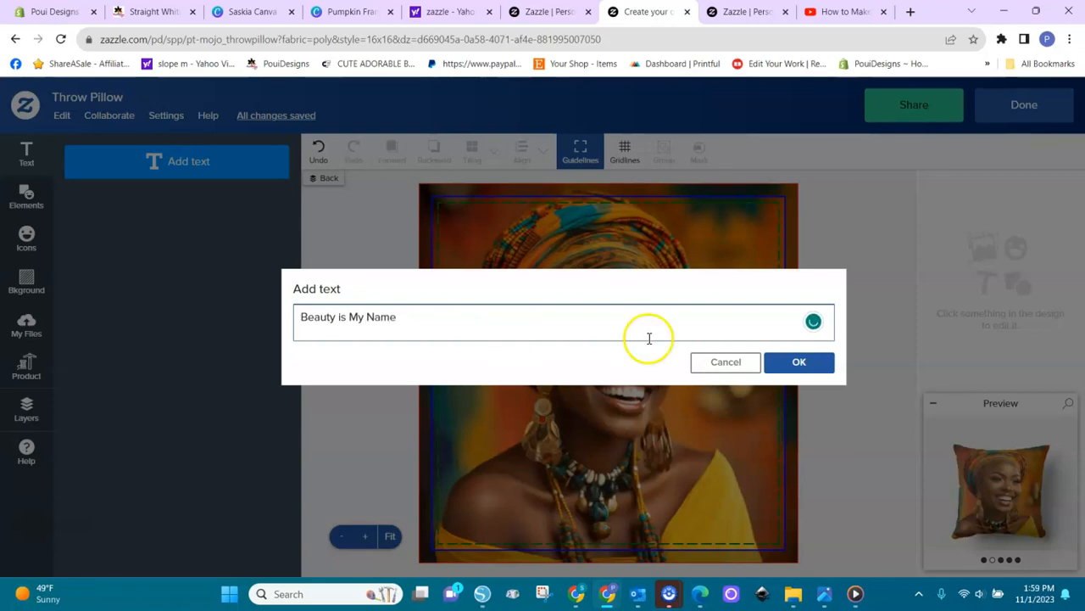
click(787, 363)
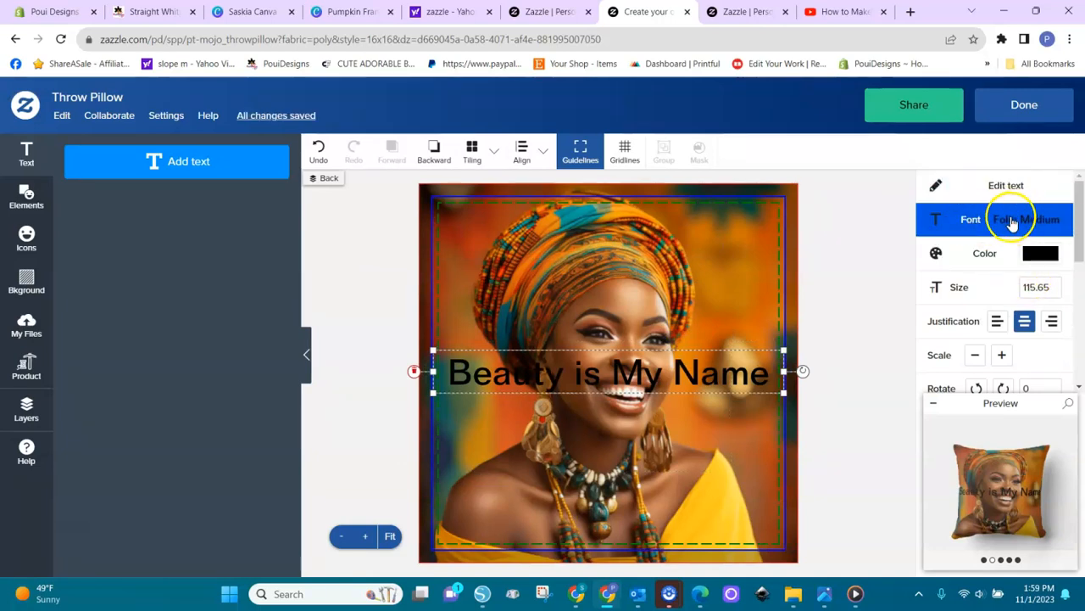
Change the font of the "Beauty is My Name" text to Flemish
click(1011, 222)
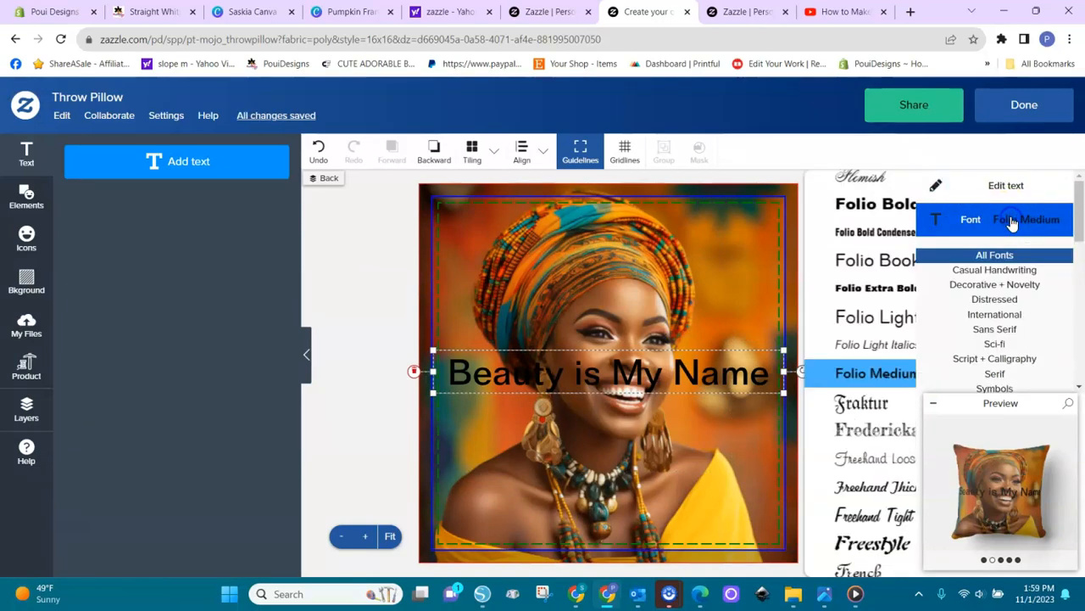
click(847, 181)
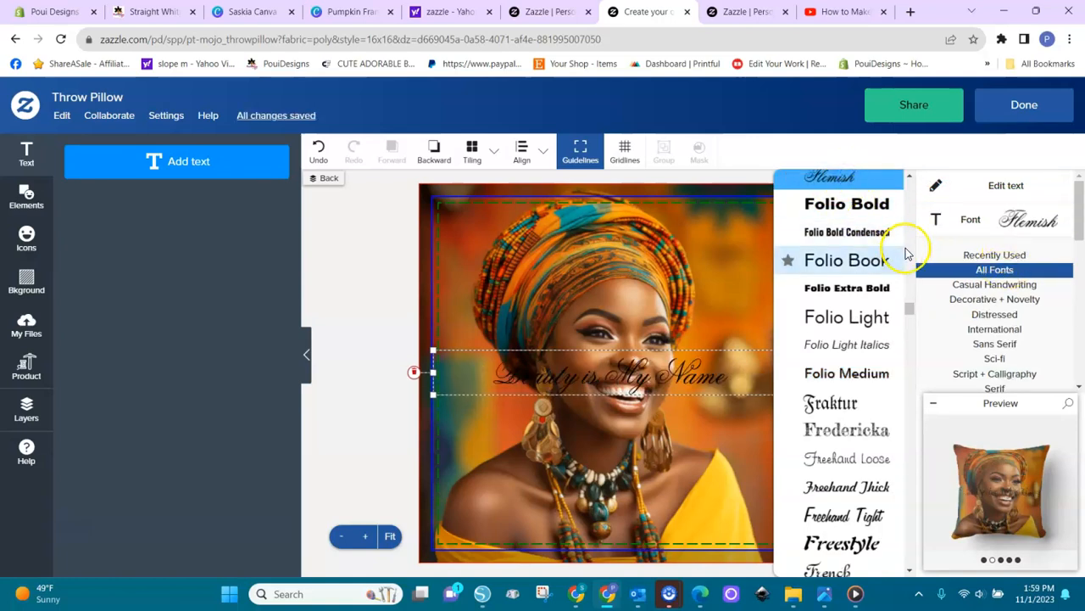
click(1017, 225)
Move the text down to the pillow's lower edge and color it white after trying orange
click(1041, 259)
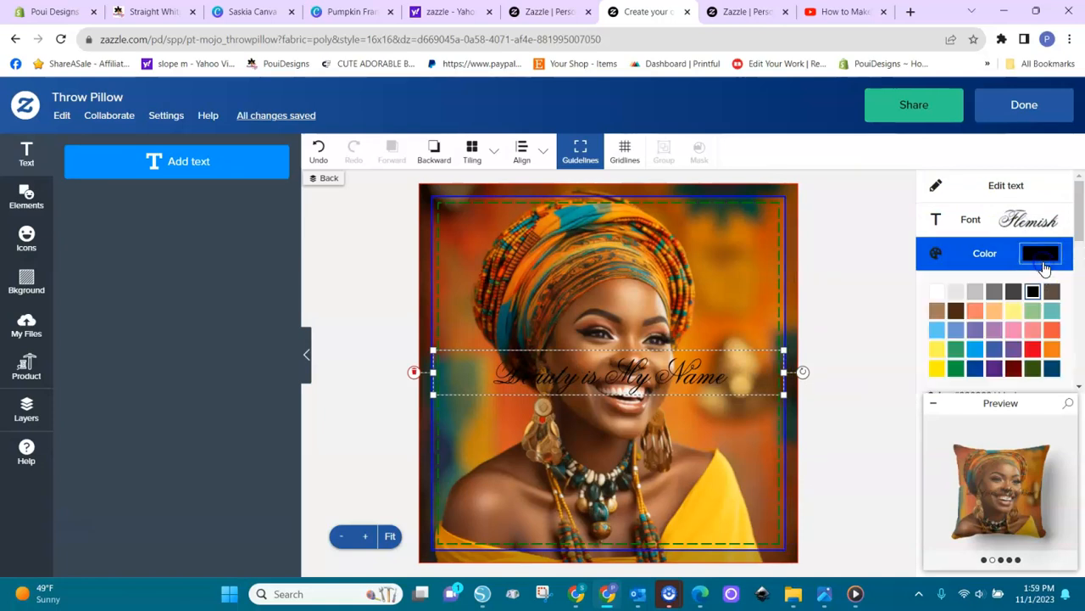
click(1052, 350)
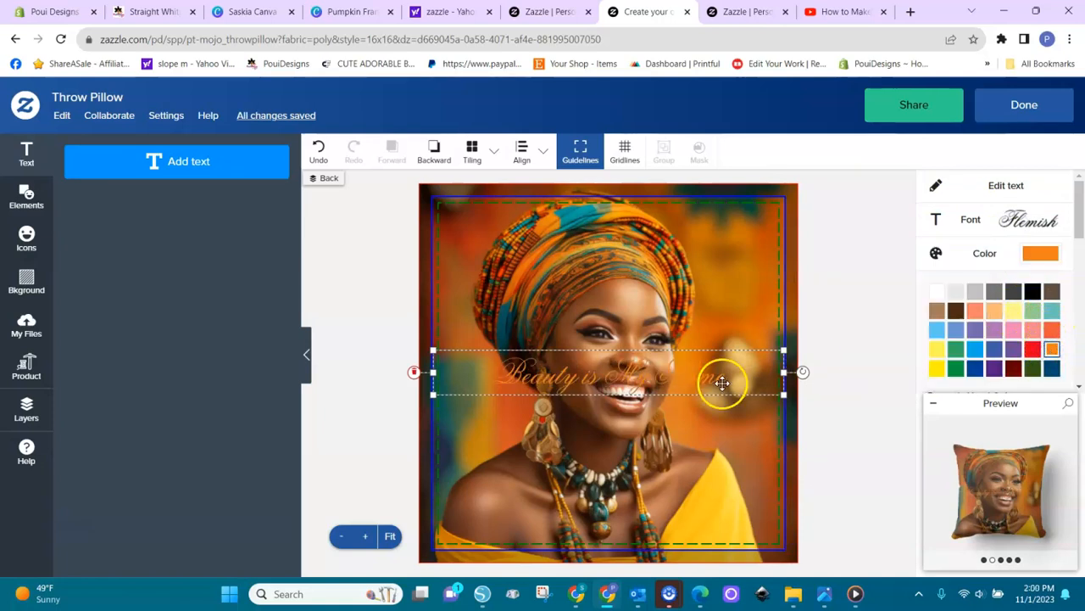
drag(690, 379, 679, 517)
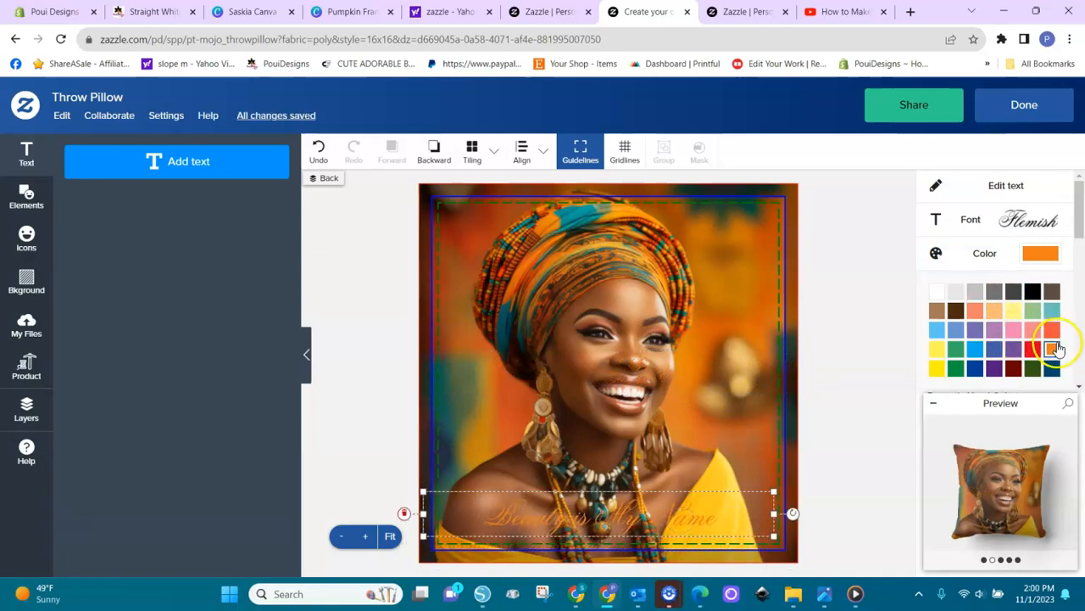
click(938, 293)
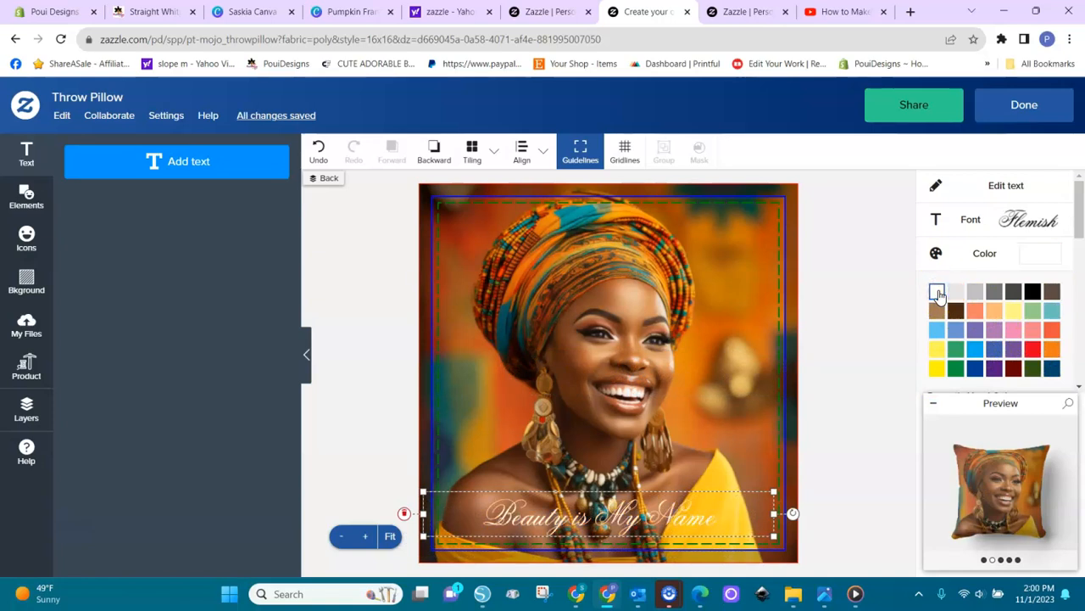
Look through the remaining text options and preview the pillow in the room mockups
click(1080, 346)
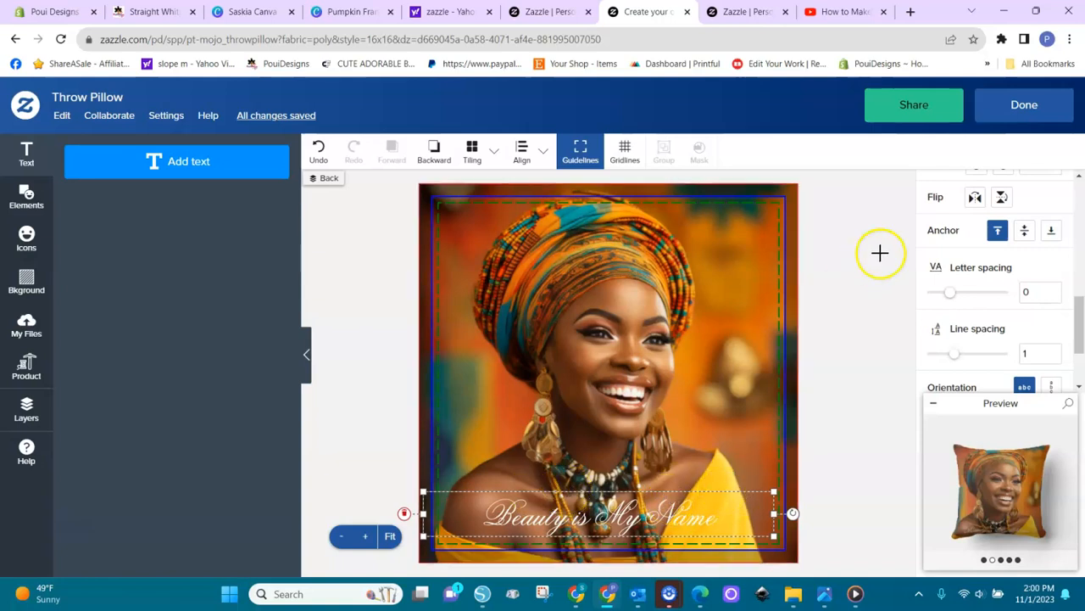
drag(1080, 339, 1078, 359)
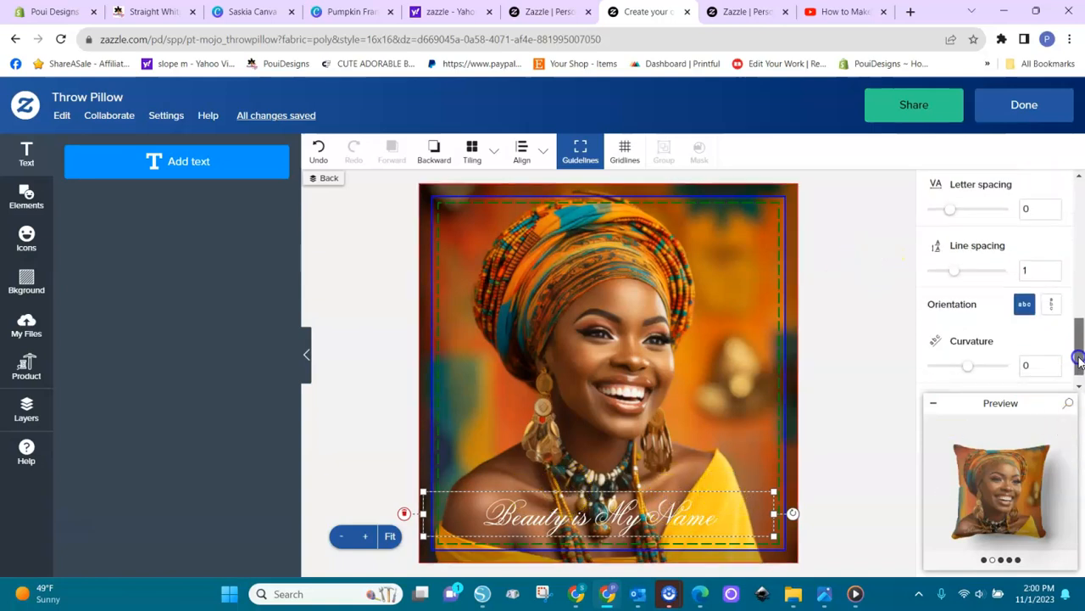
click(1002, 561)
click(1016, 560)
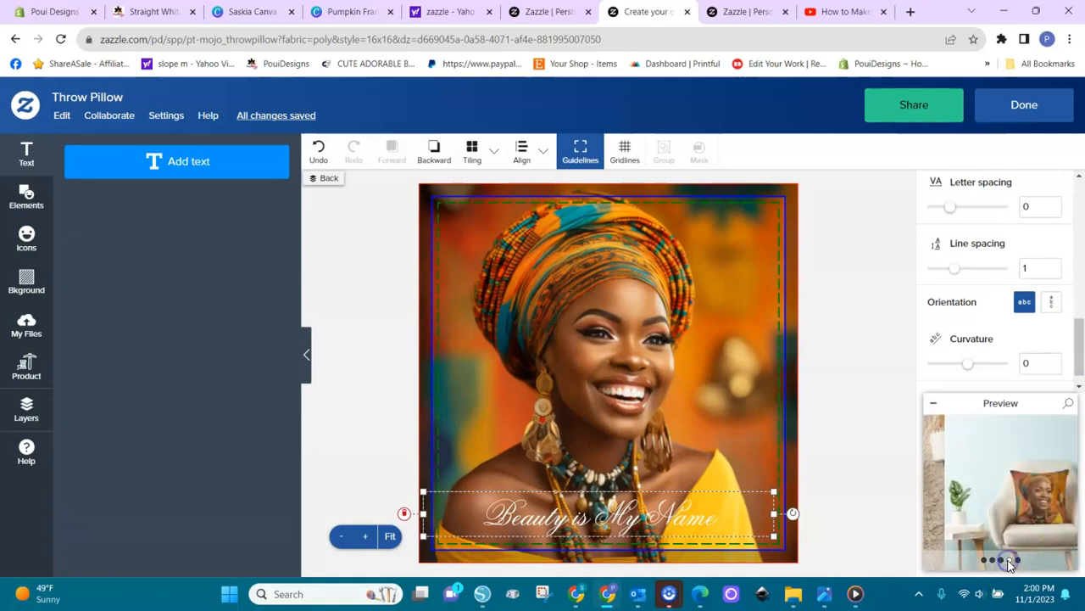
click(1018, 561)
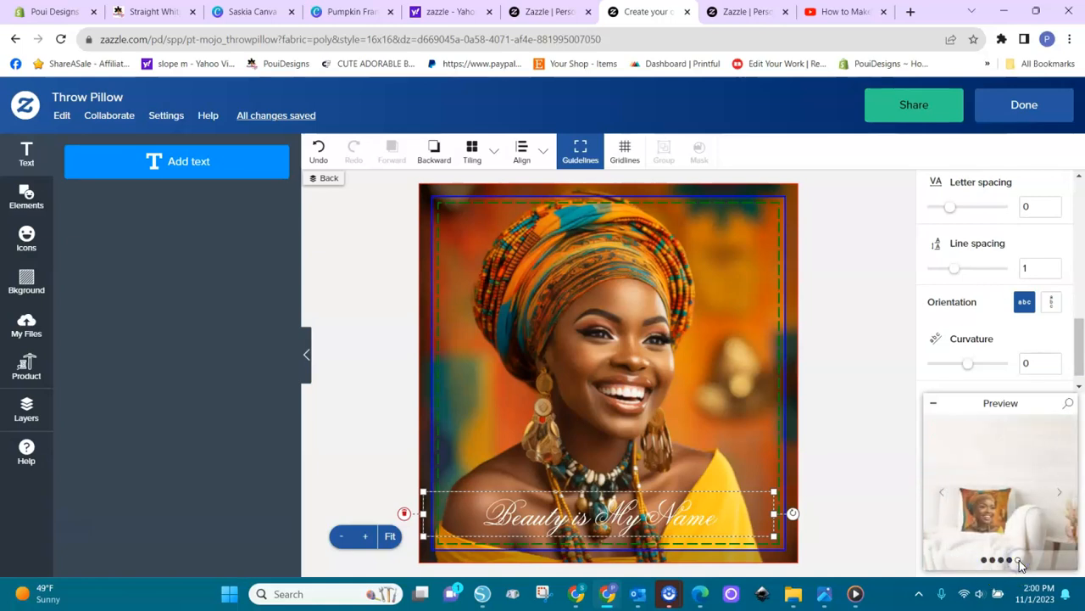
Finish the pillow design and view its back and room mockup images on the product page
click(1026, 105)
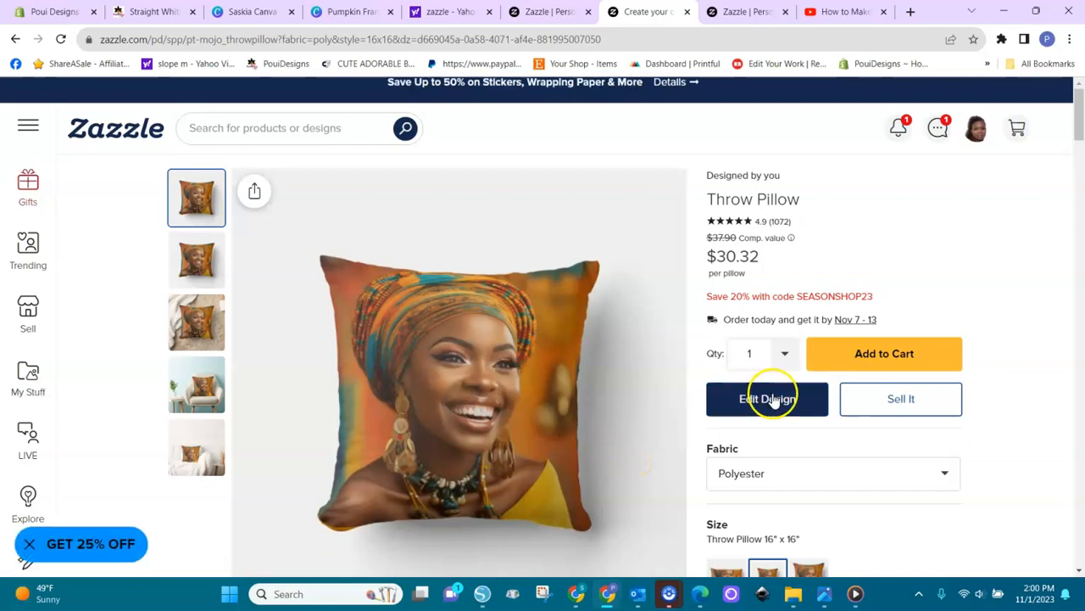
click(190, 261)
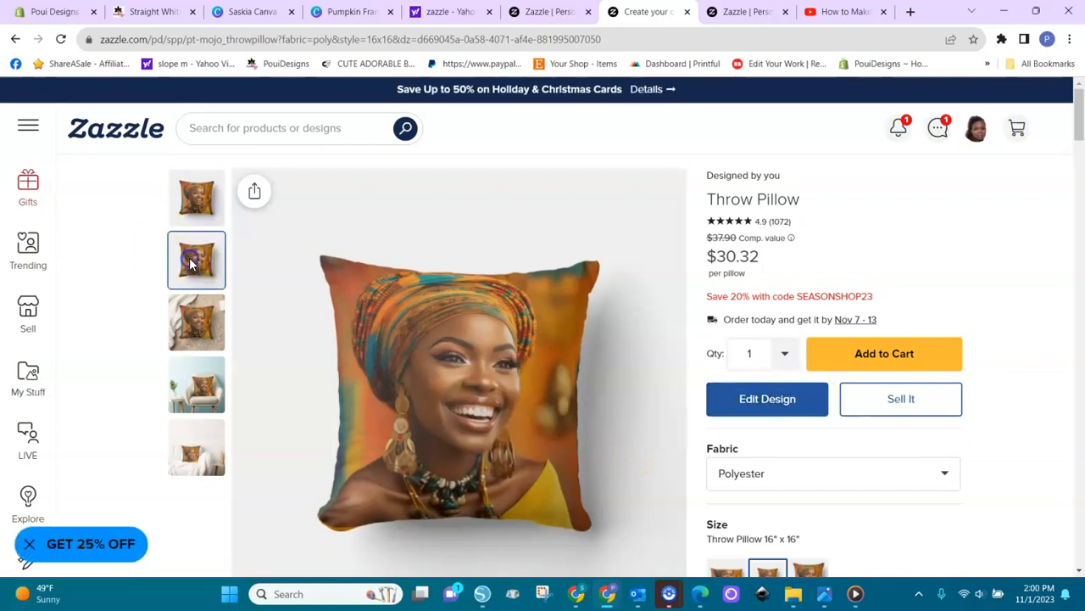
click(196, 322)
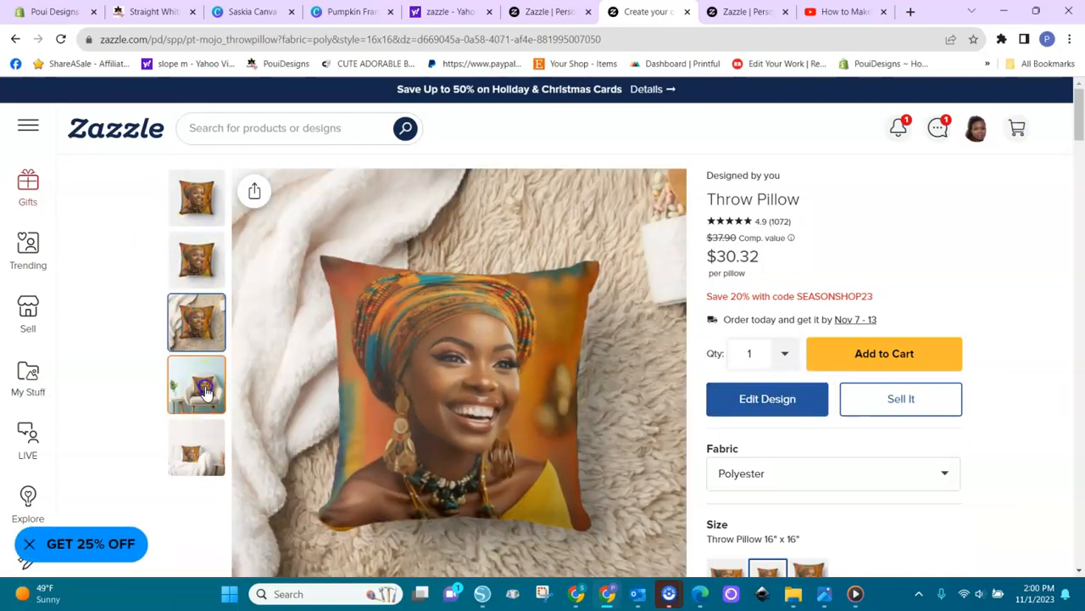
click(205, 390)
click(205, 448)
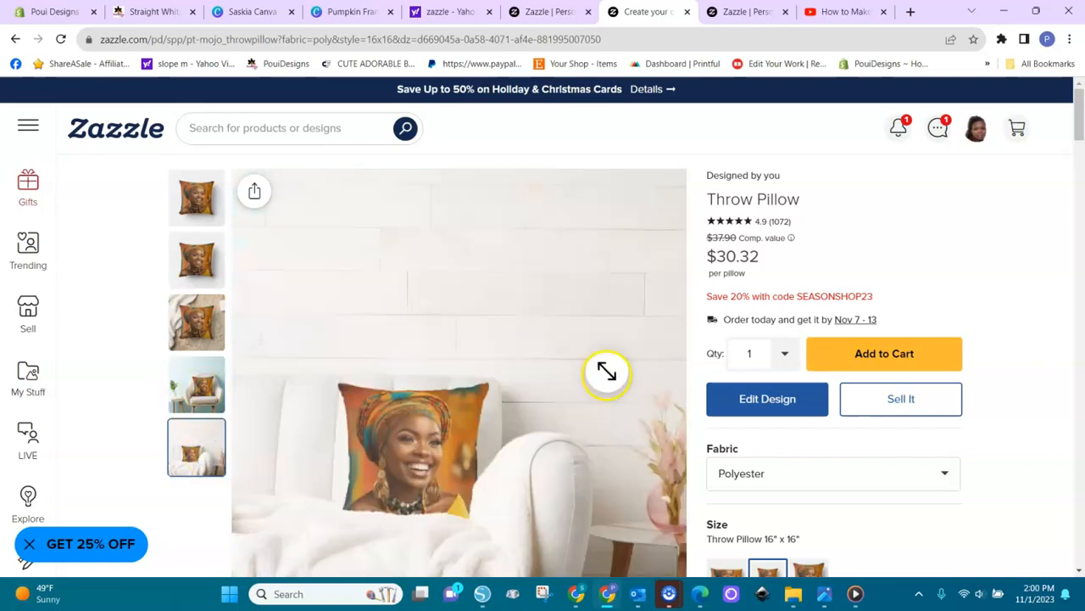
Start posting the pillow for sale and enter the title "Beautiful Black Woman, Headwrap woman, Stunning"
click(898, 407)
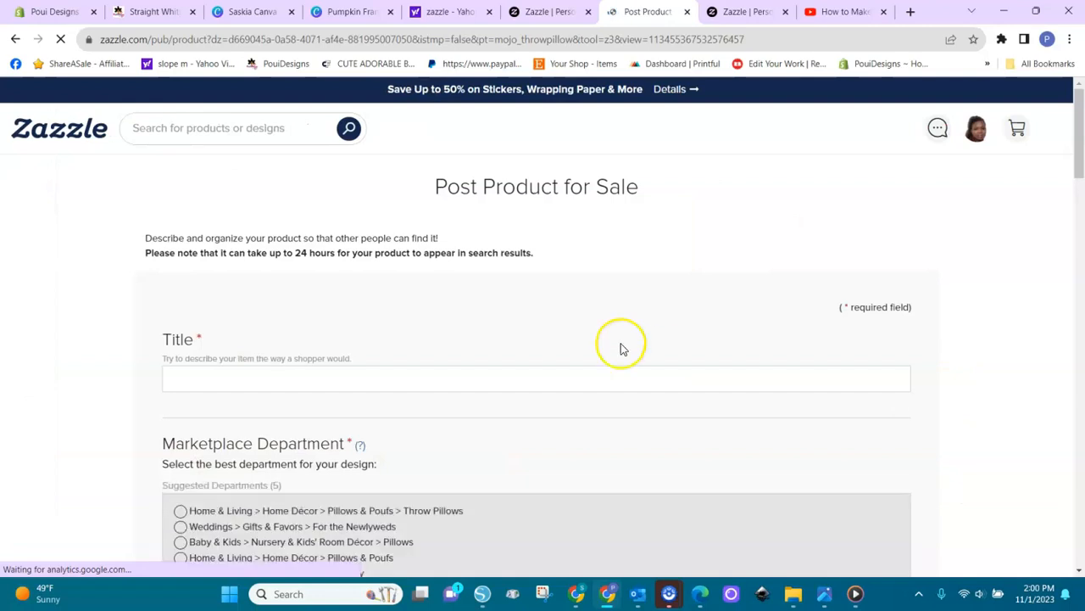
click(523, 378)
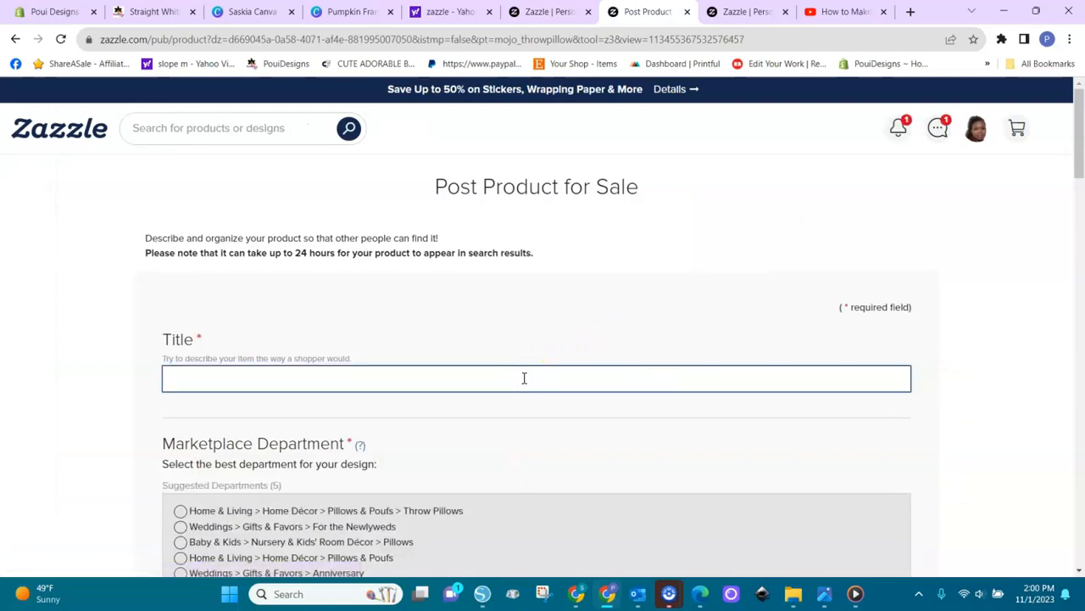
text(Beautiful B)
click(533, 378)
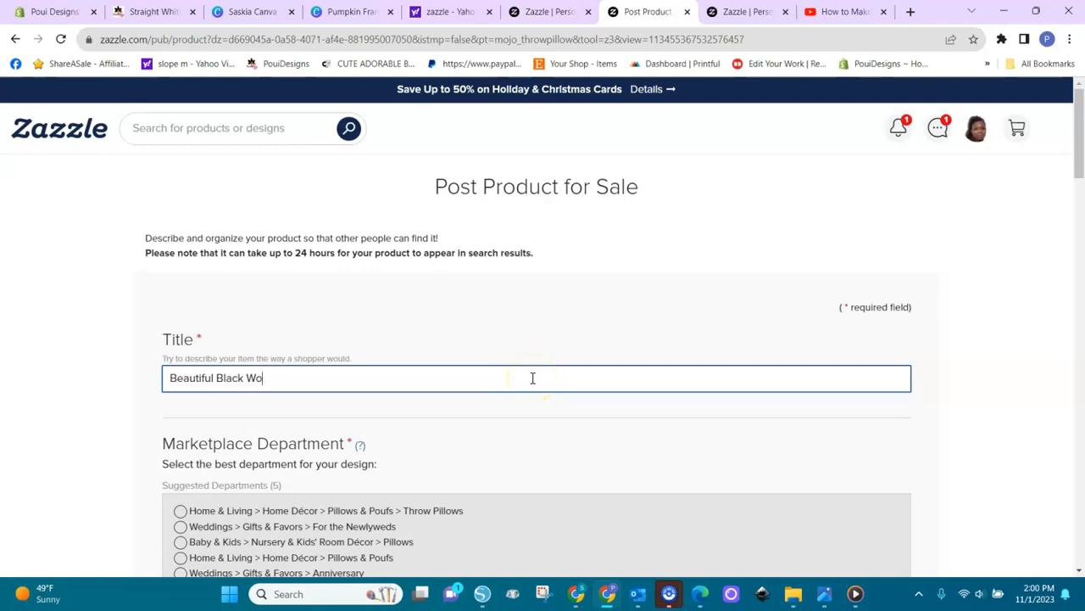
text(lack Woman,)
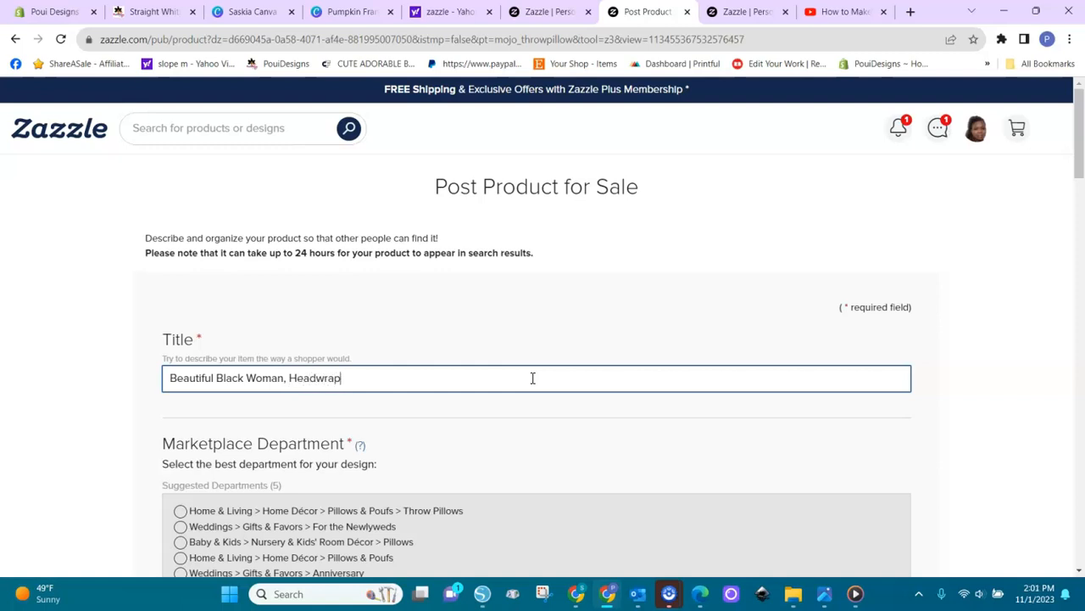
text(Headwrap woman)
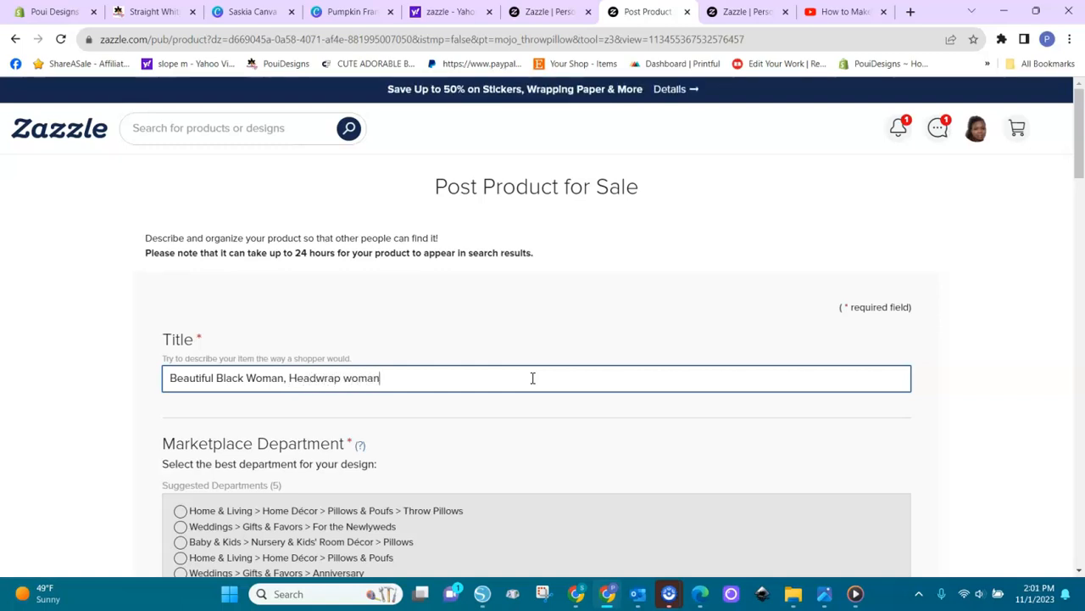
text(, Stunning Mo)
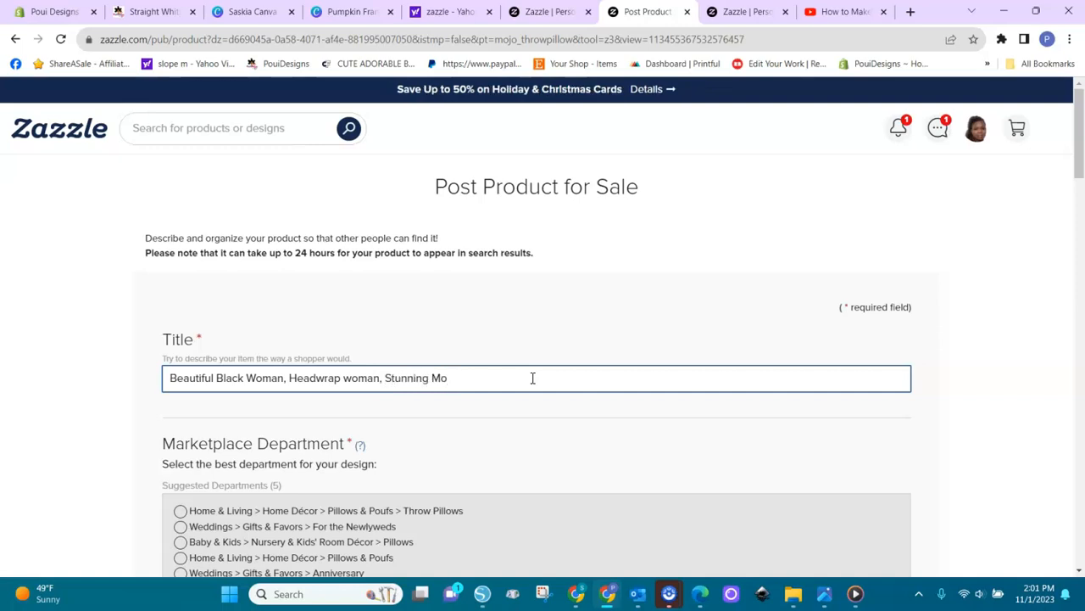
key(BackSpace)
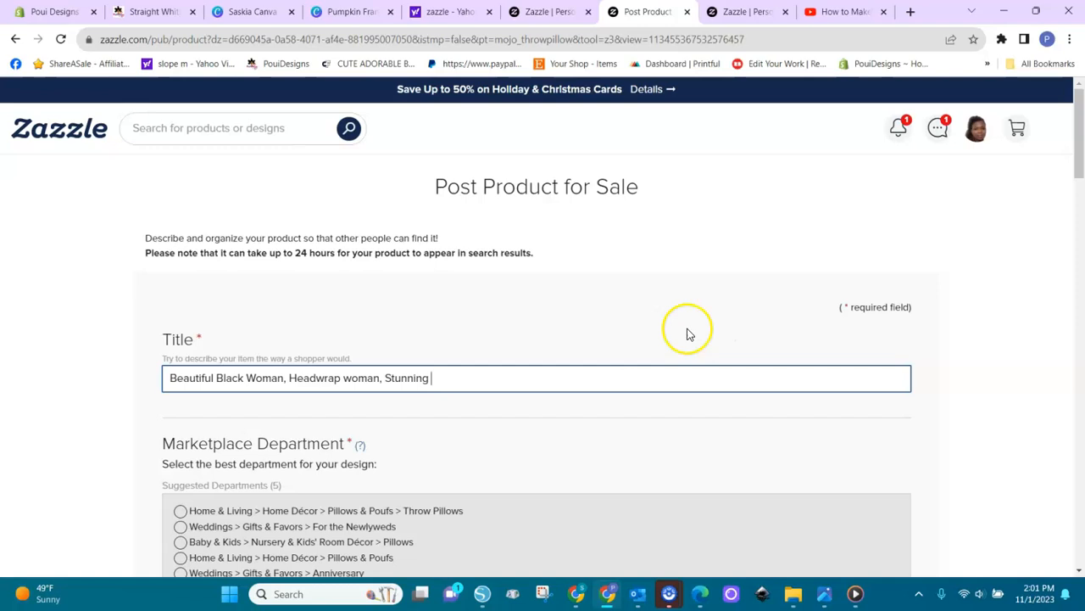
Assign the product to Home & Living > Home Décor > Pillows & Poufs > Throw Pillows and enter the placeholder description "description fghjj"
scroll(565, 399, down, 2)
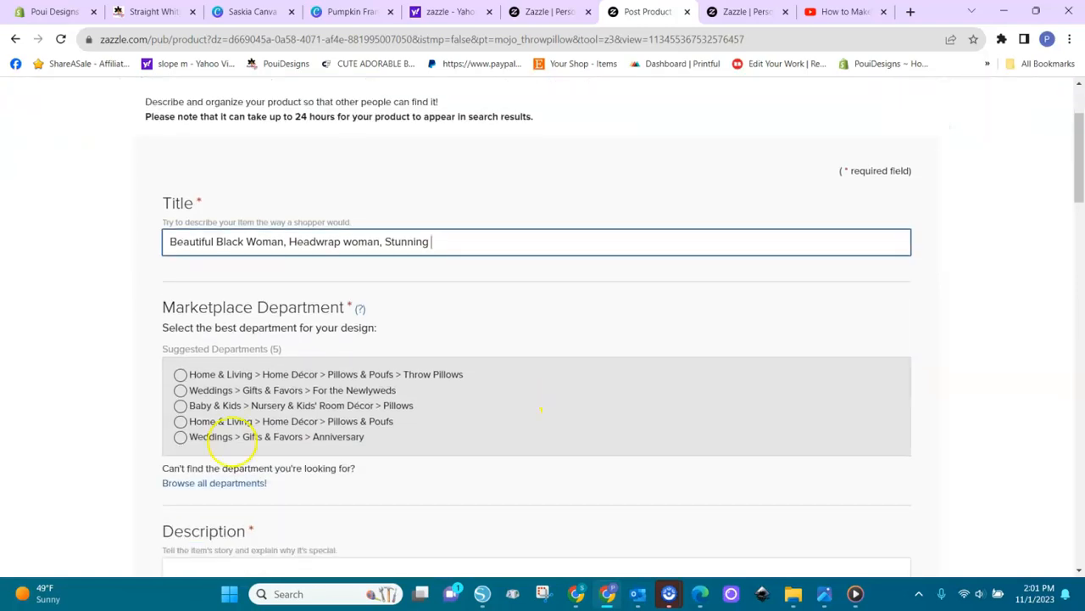
click(242, 424)
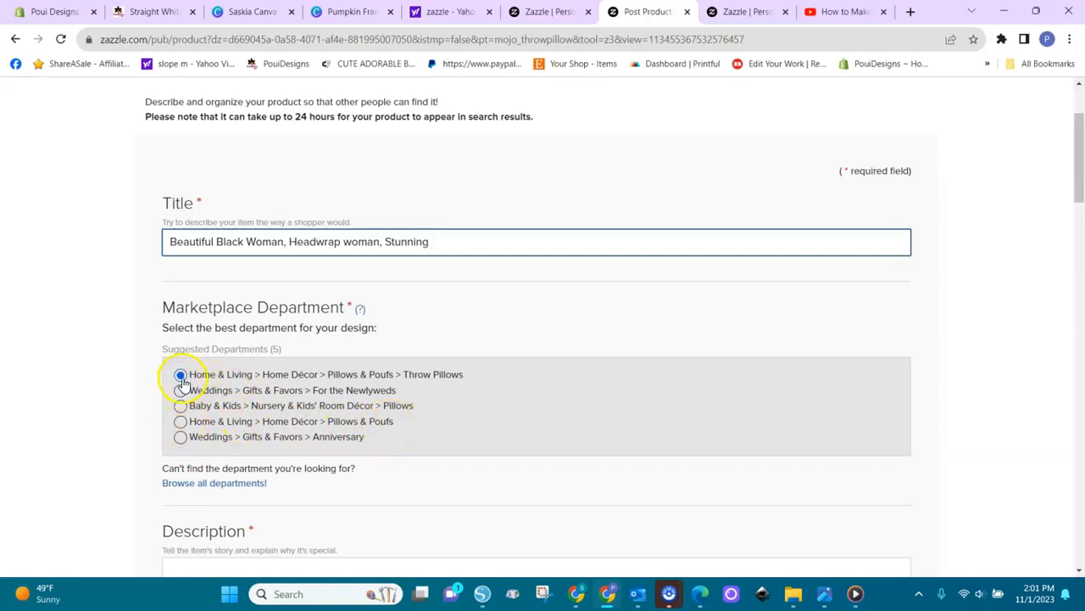
click(181, 367)
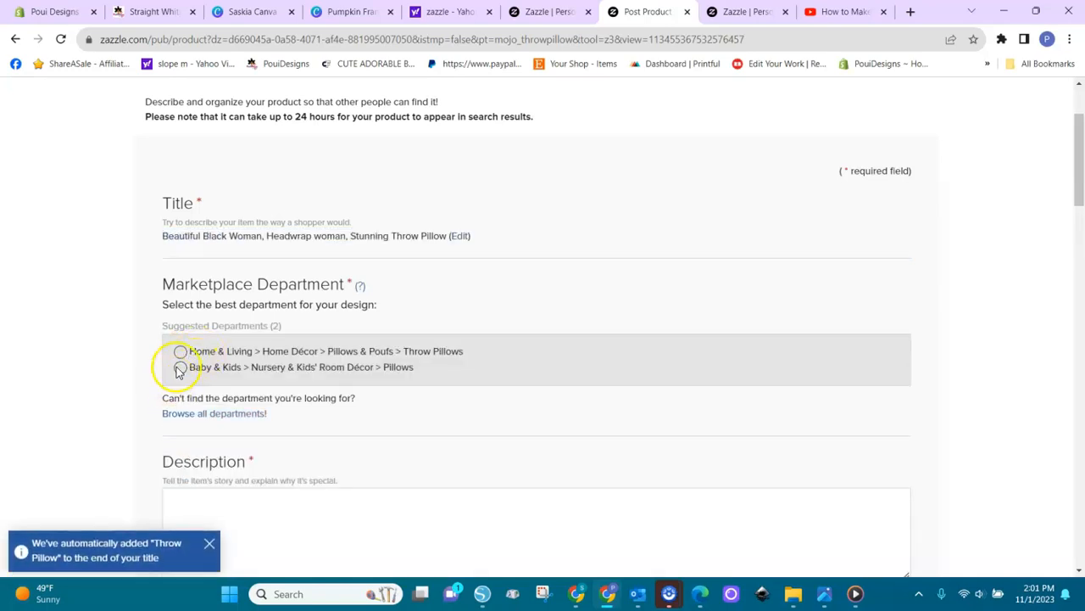
click(181, 353)
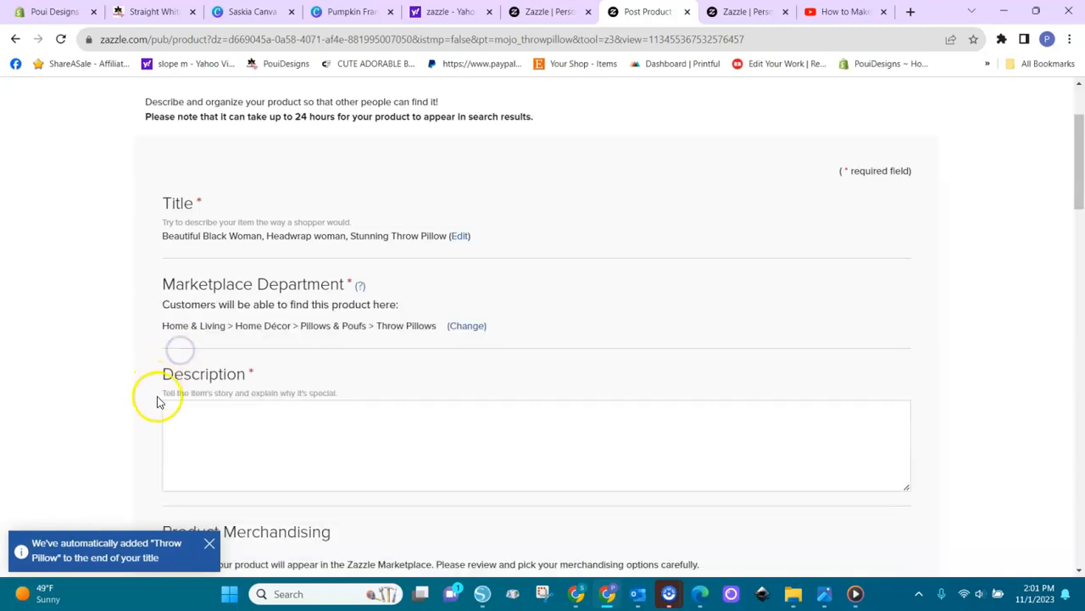
click(228, 426)
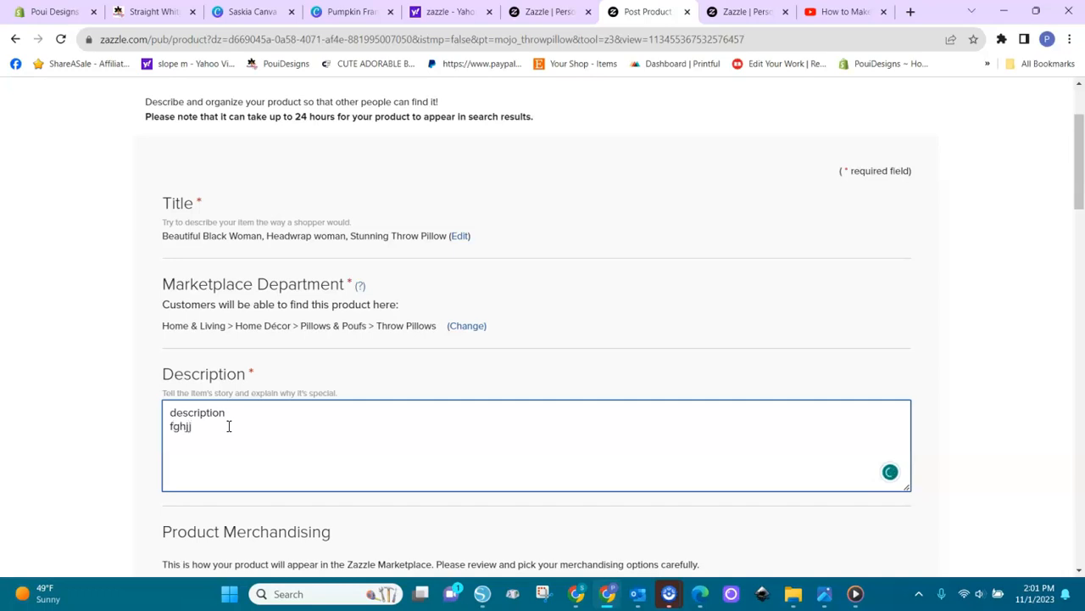
Review the product merchandising choices and limit the design's sale to This size only
scroll(229, 425, down, 3)
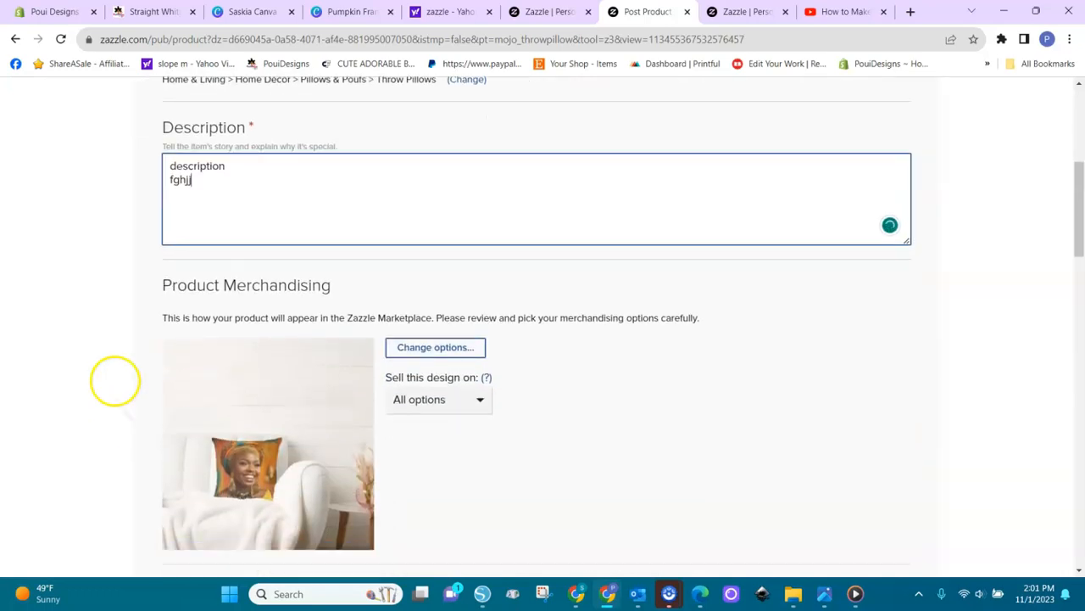
scroll(114, 381, down, 2)
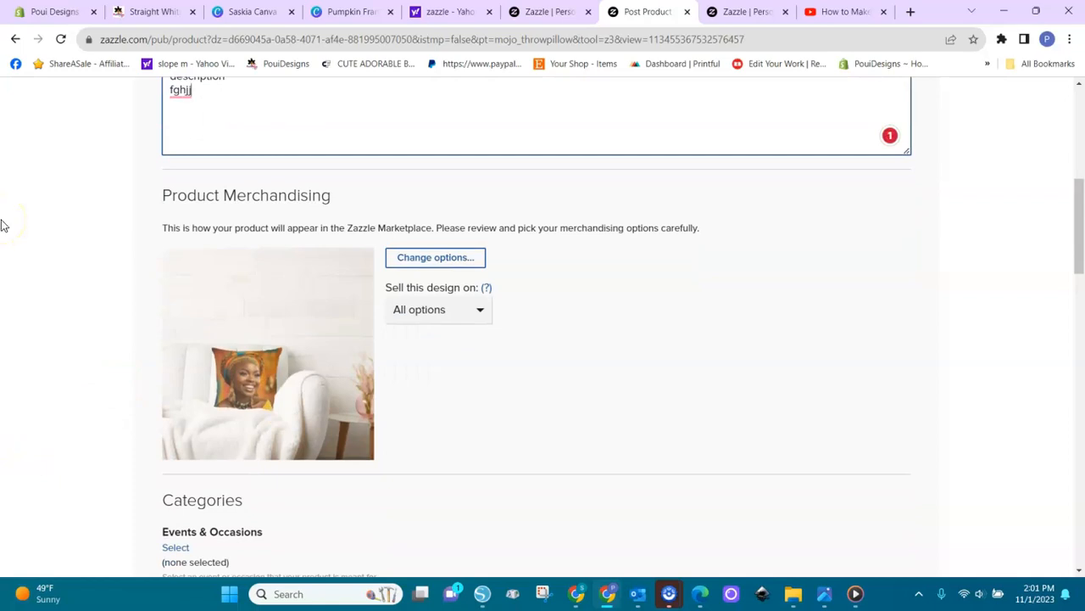
click(480, 310)
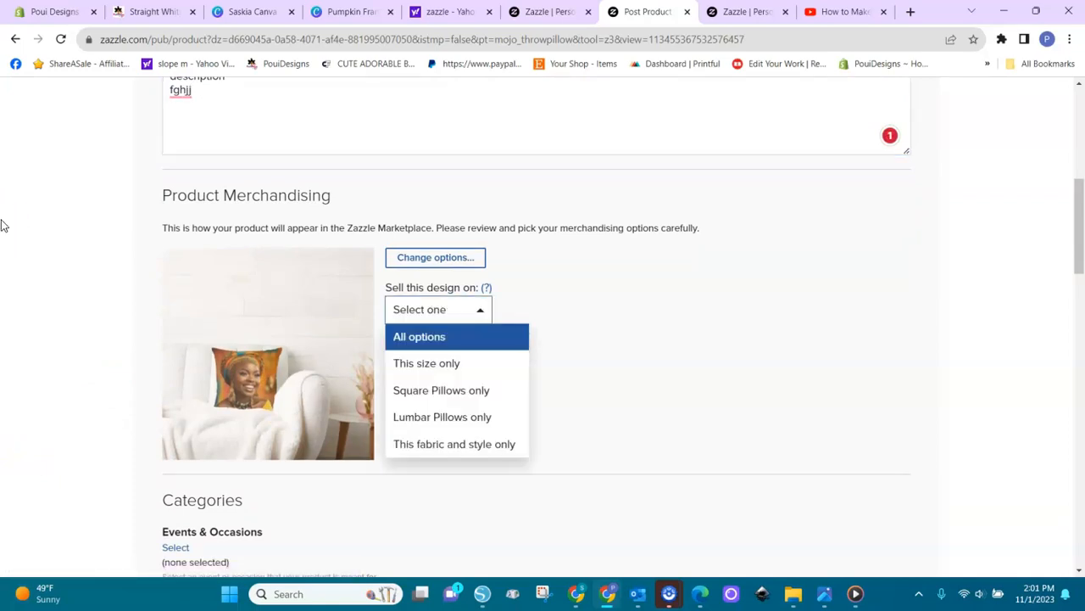
click(611, 350)
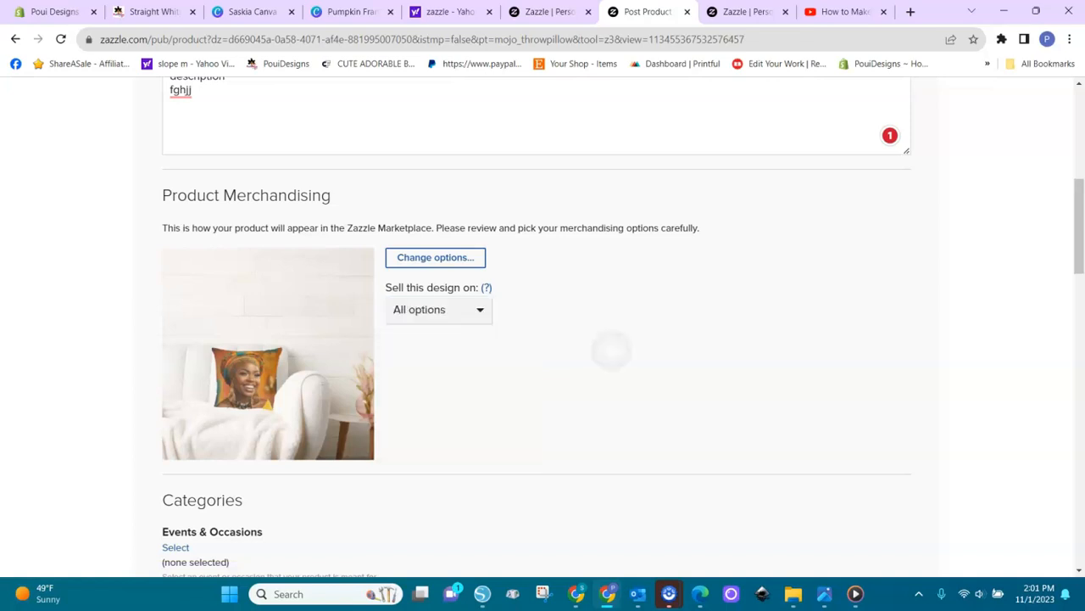
click(438, 309)
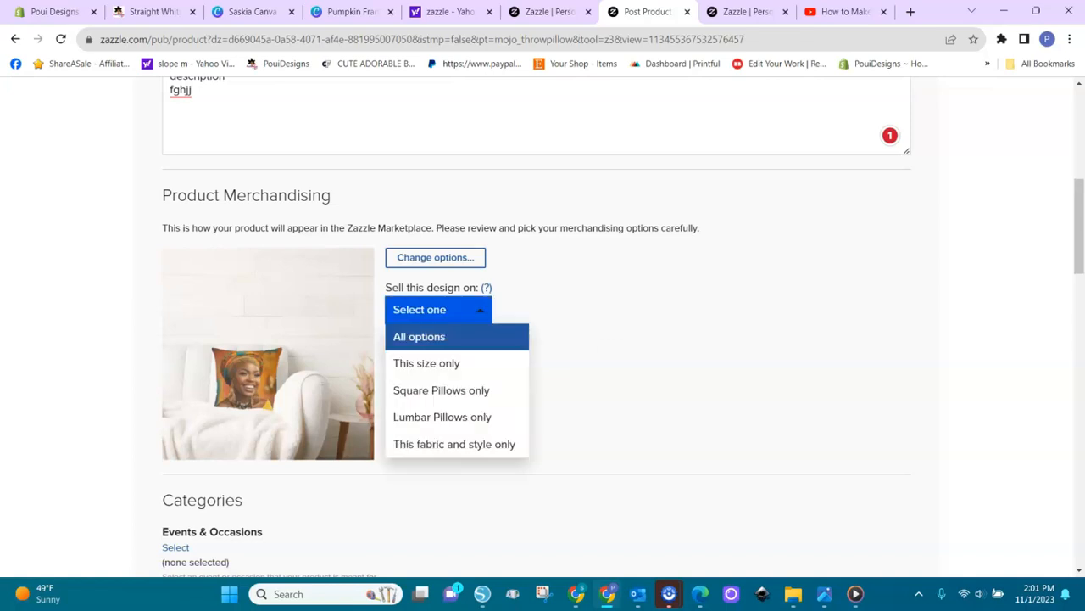
click(426, 362)
Set the product's Events & Occasions category to Expressions > Encouragement
scroll(543, 322, down, 3)
scroll(543, 322, down, 1)
scroll(542, 322, up, 2)
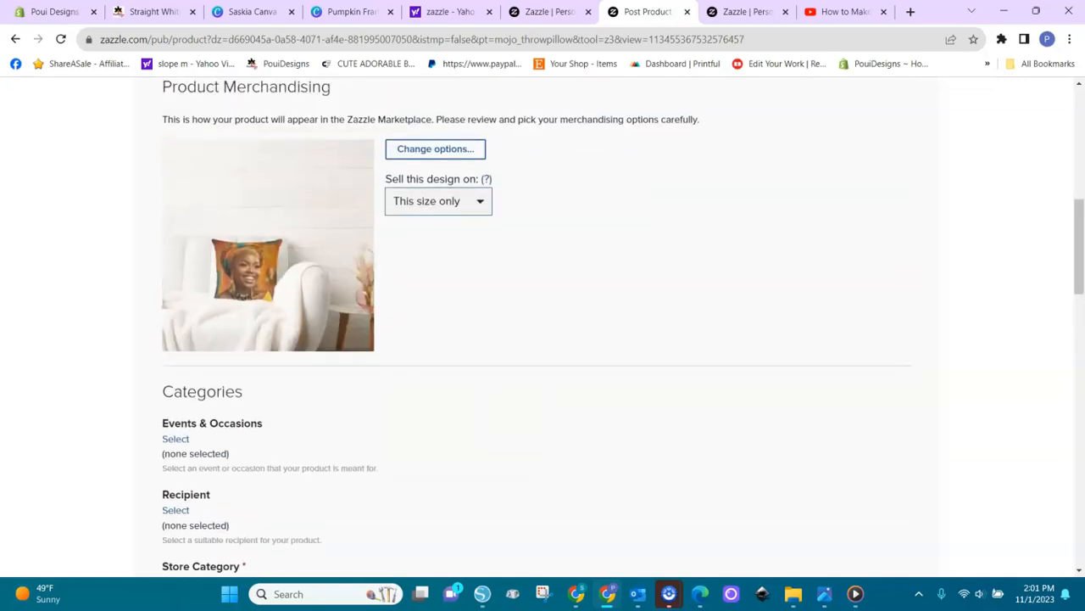
scroll(542, 323, down, 1)
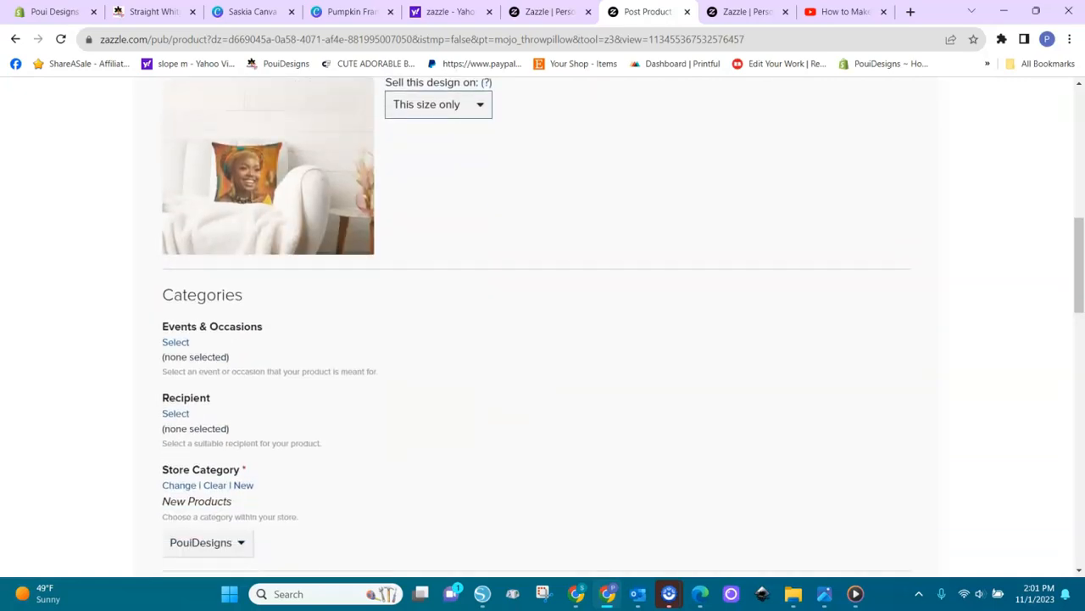
click(176, 342)
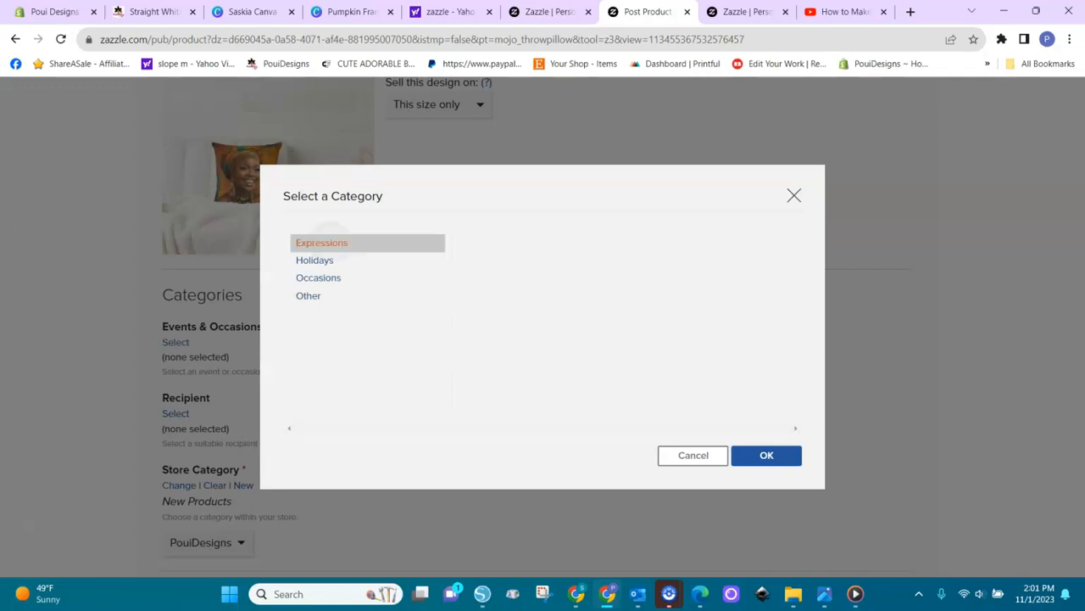
click(499, 278)
click(767, 455)
Set the product's recipient category to For Anyone > Any Person
scroll(543, 323, down, 1)
click(175, 356)
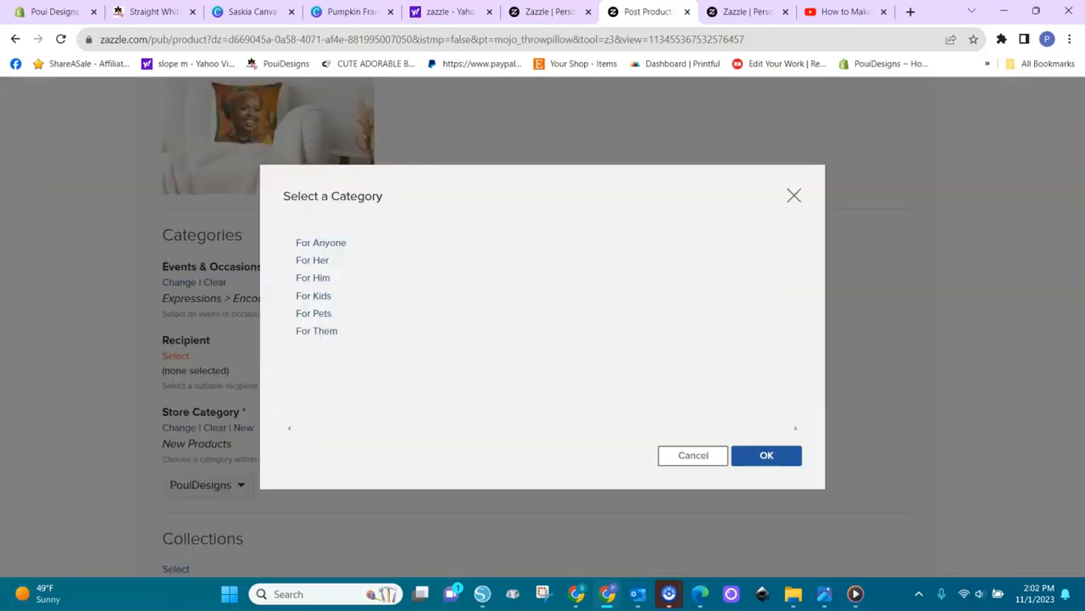
click(321, 243)
click(492, 260)
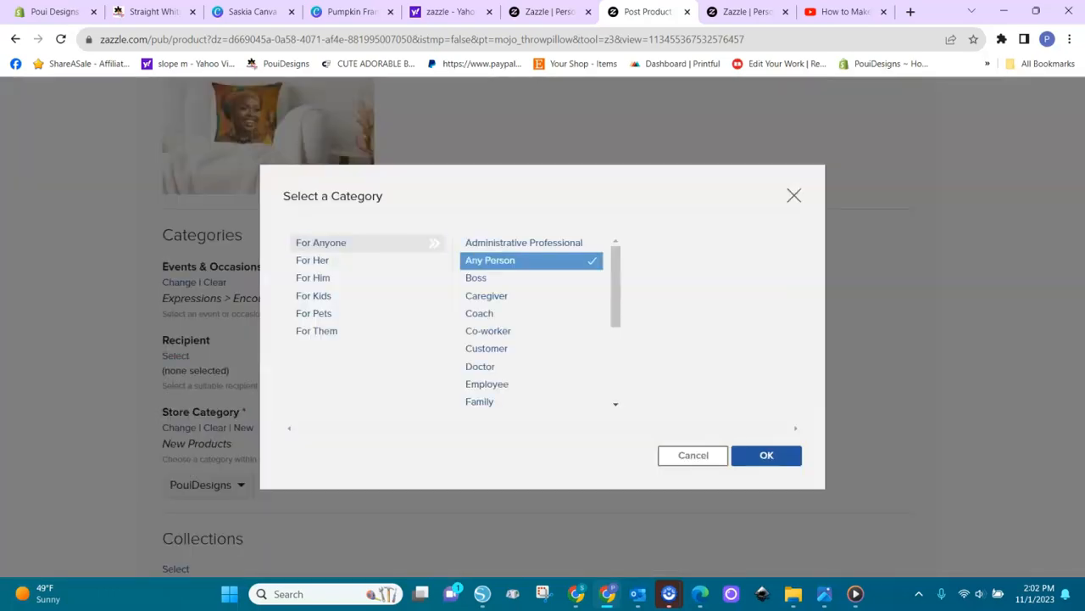
click(766, 456)
Set the suitable audience rating to G in the additional information
scroll(542, 322, down, 2)
scroll(395, 375, down, 2)
click(299, 391)
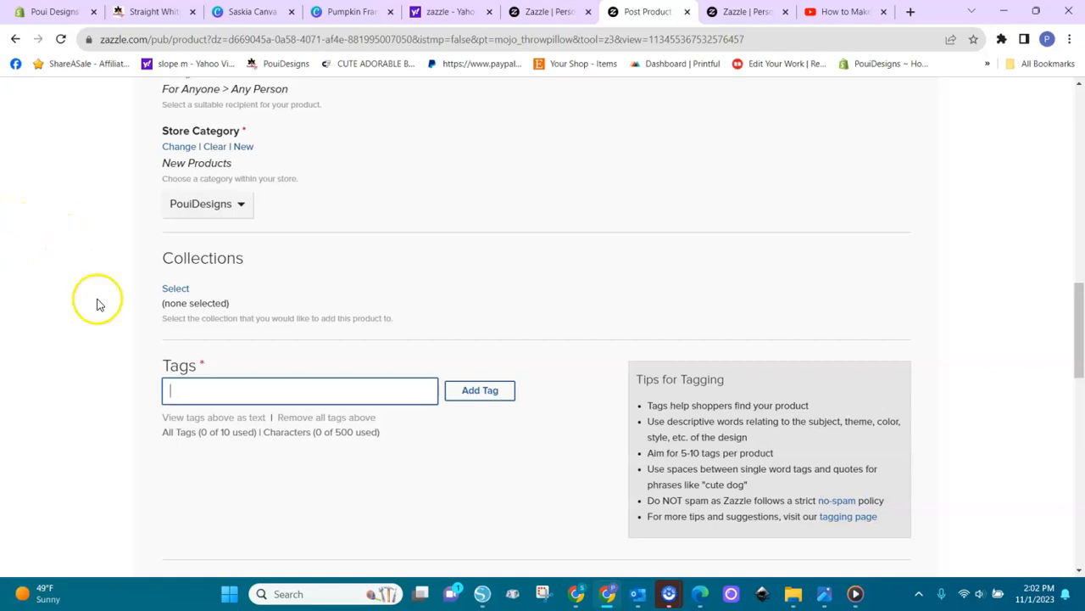
scroll(158, 332, down, 3)
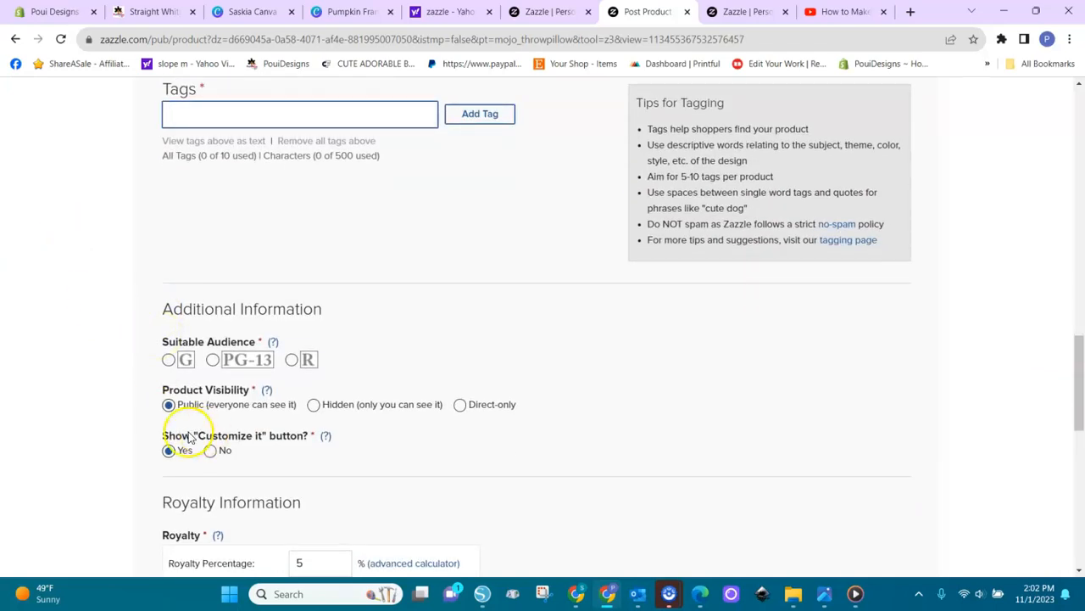
click(169, 359)
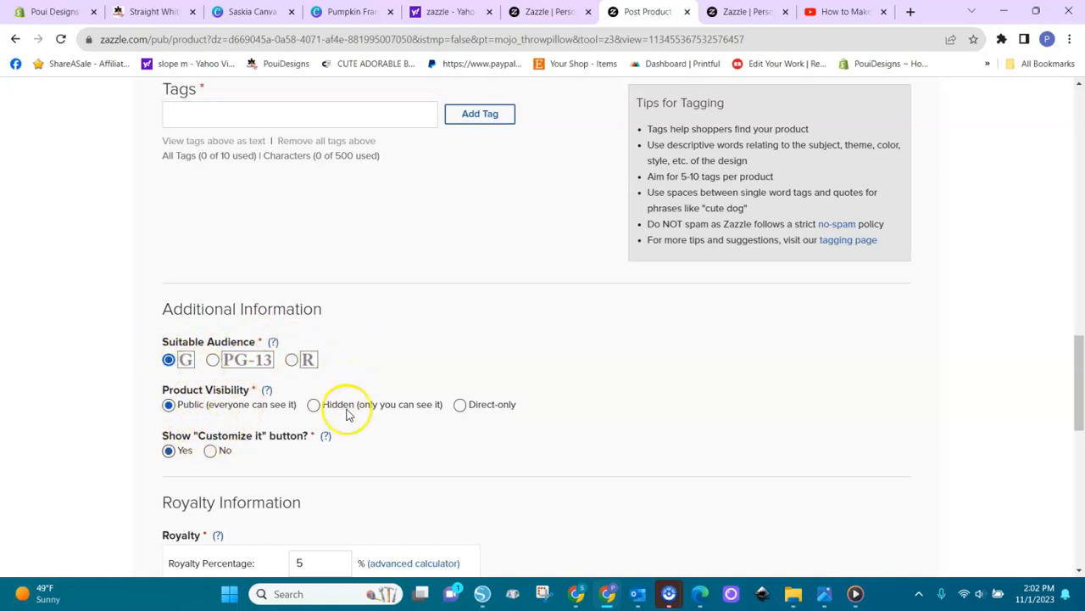
Set the royalty percentage to 8 and agree to the publishing rights and User Agreement statement
scroll(351, 502, down, 2)
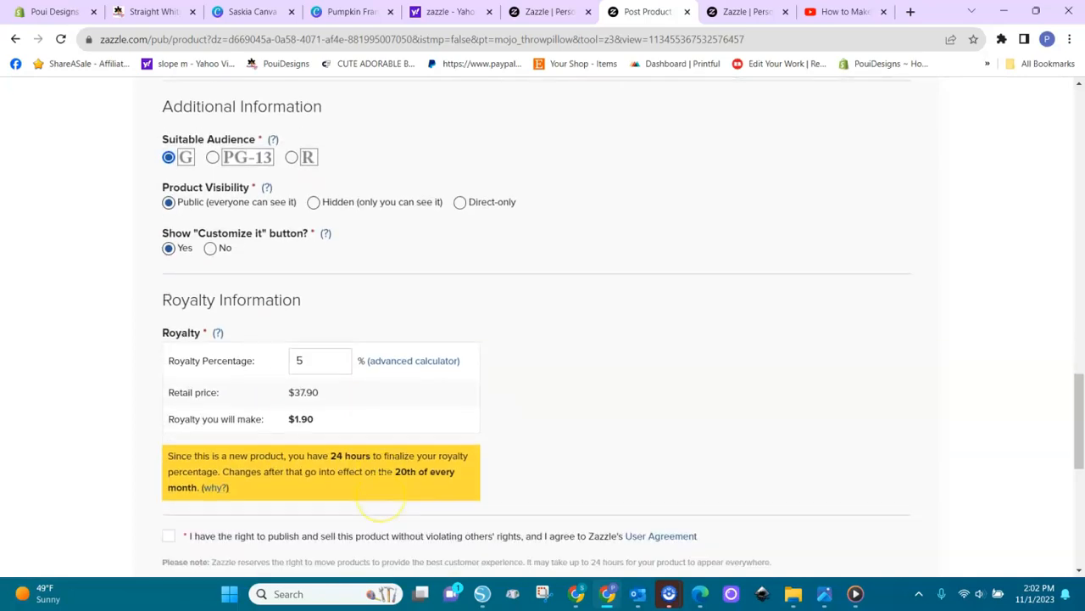
scroll(382, 503, down, 1)
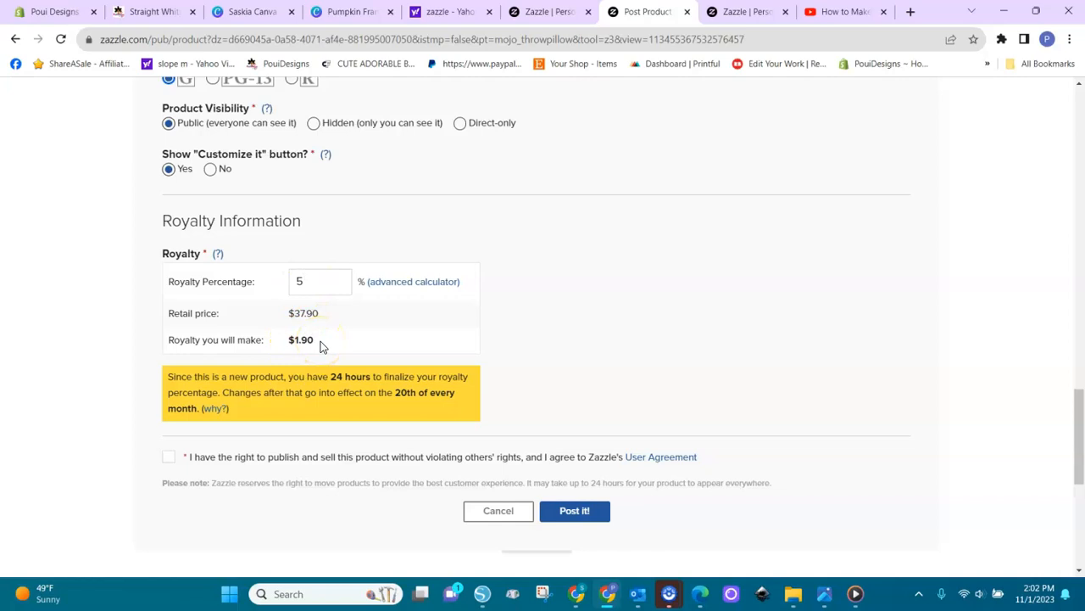
double_click(307, 279)
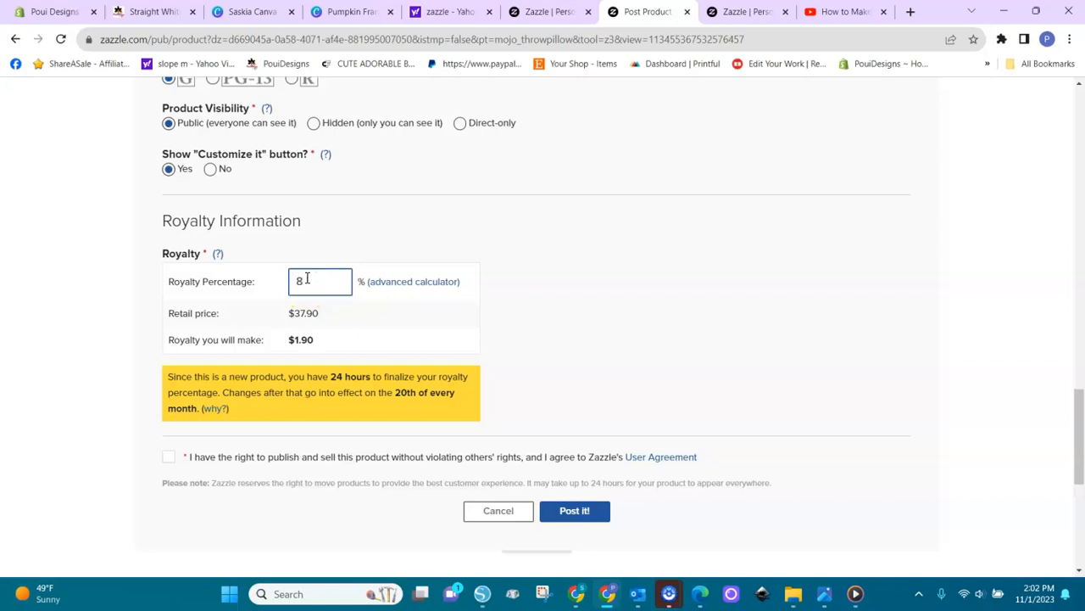
click(169, 458)
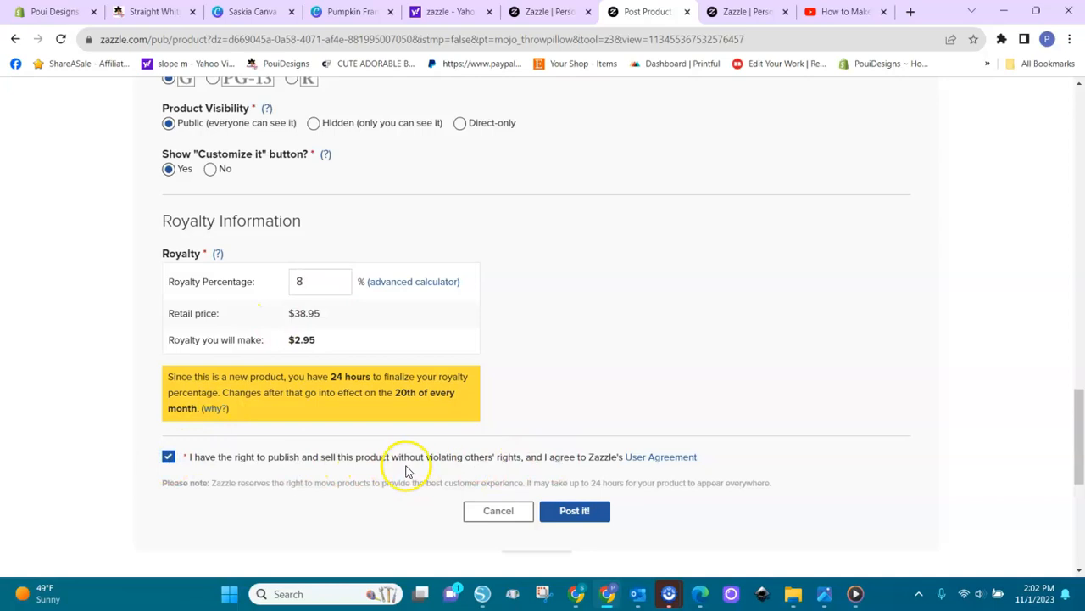
Add the tags "woman", "mom" and "black woman with hair wrap" to the product
scroll(722, 396, up, 7)
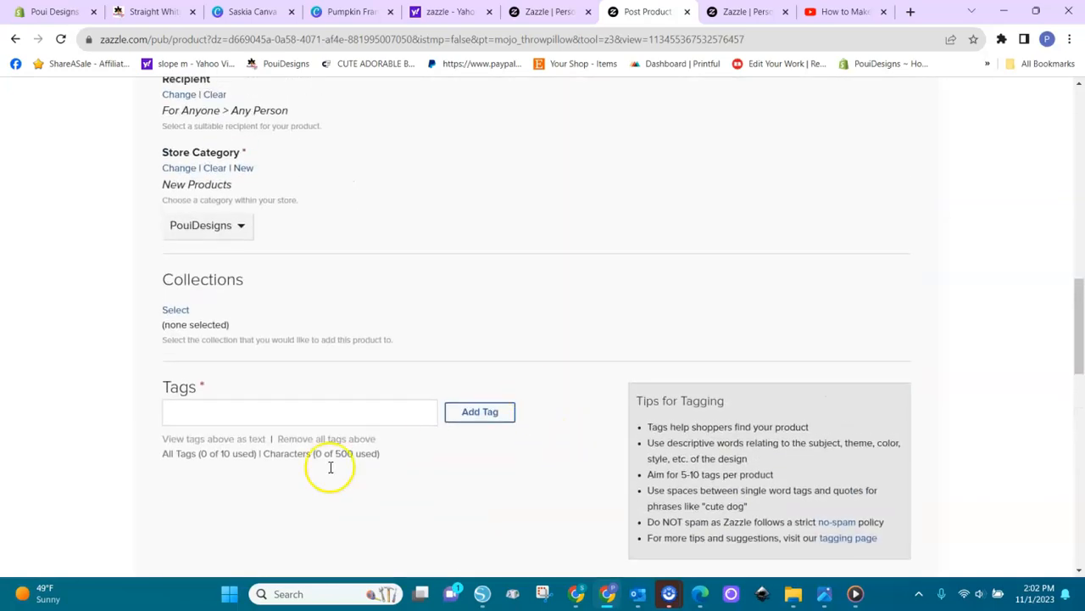
click(295, 417)
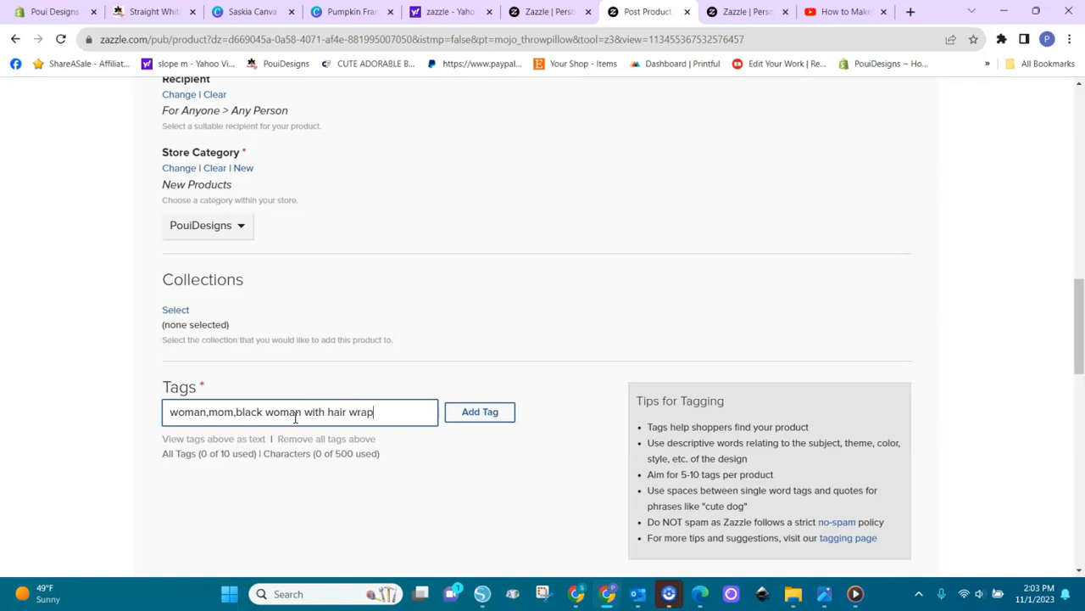
key(Return)
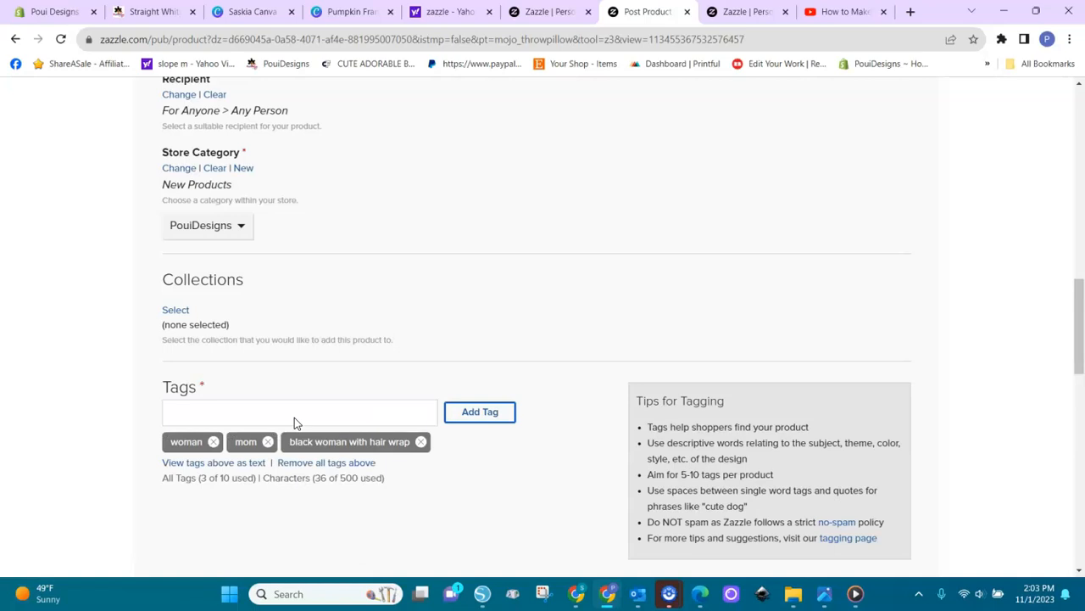
Post the finished pillow listing to the marketplace
scroll(294, 418, down, 15)
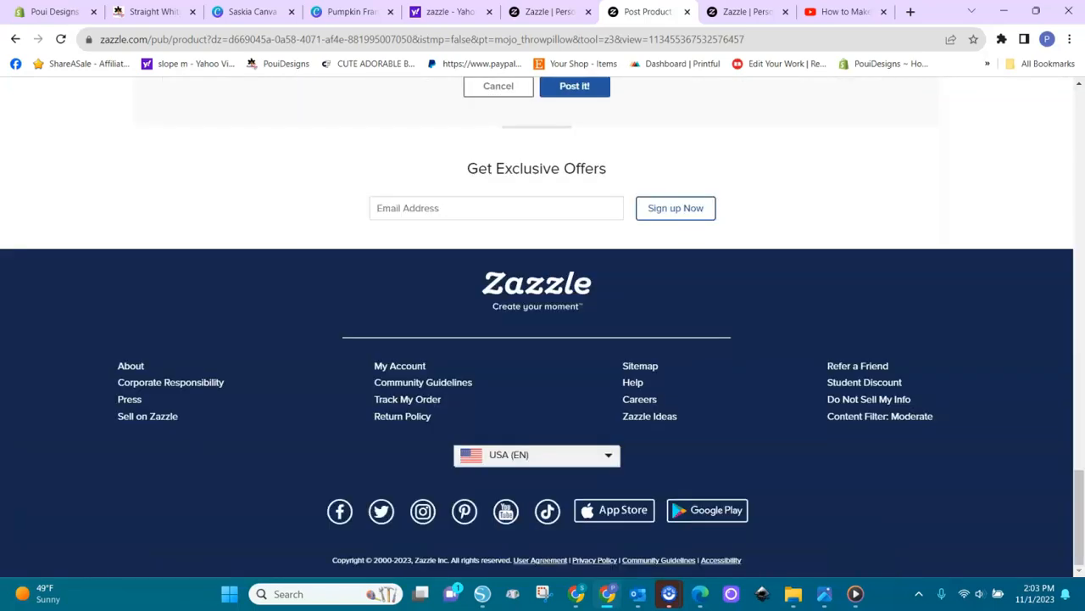
scroll(484, 368, up, 3)
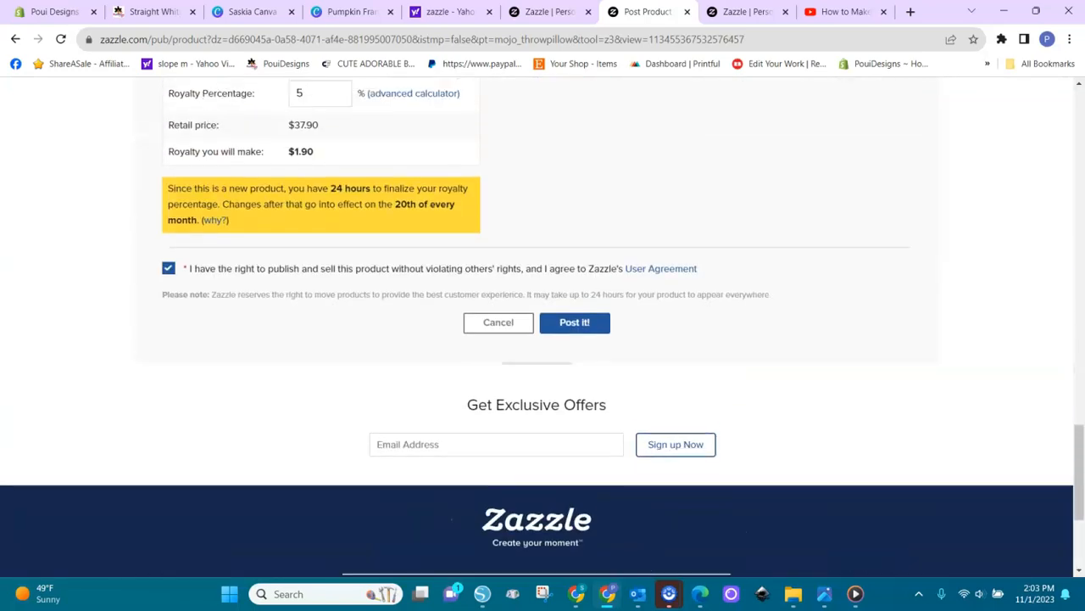
click(572, 334)
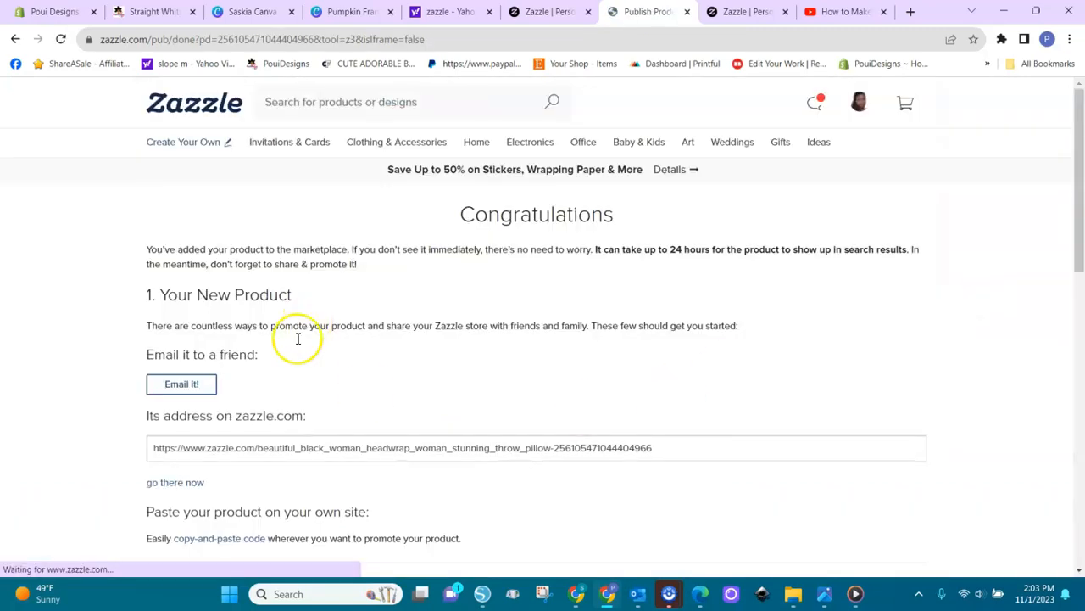
Look over the confirmation page's product and store links and return to the home page to browse its sections
scroll(351, 461, down, 2)
scroll(543, 327, down, 4)
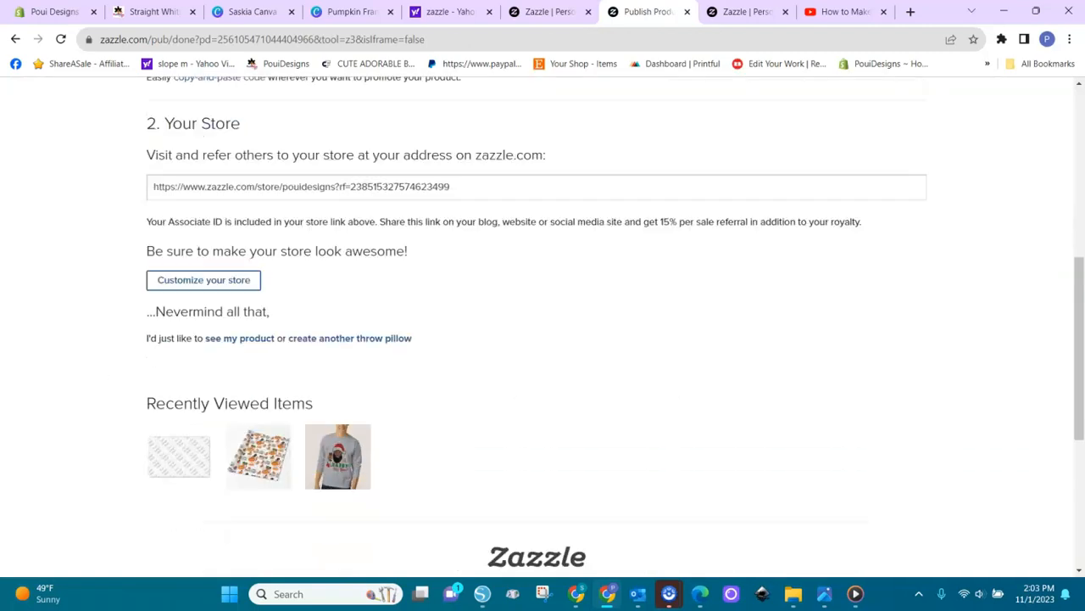
scroll(104, 382, up, 6)
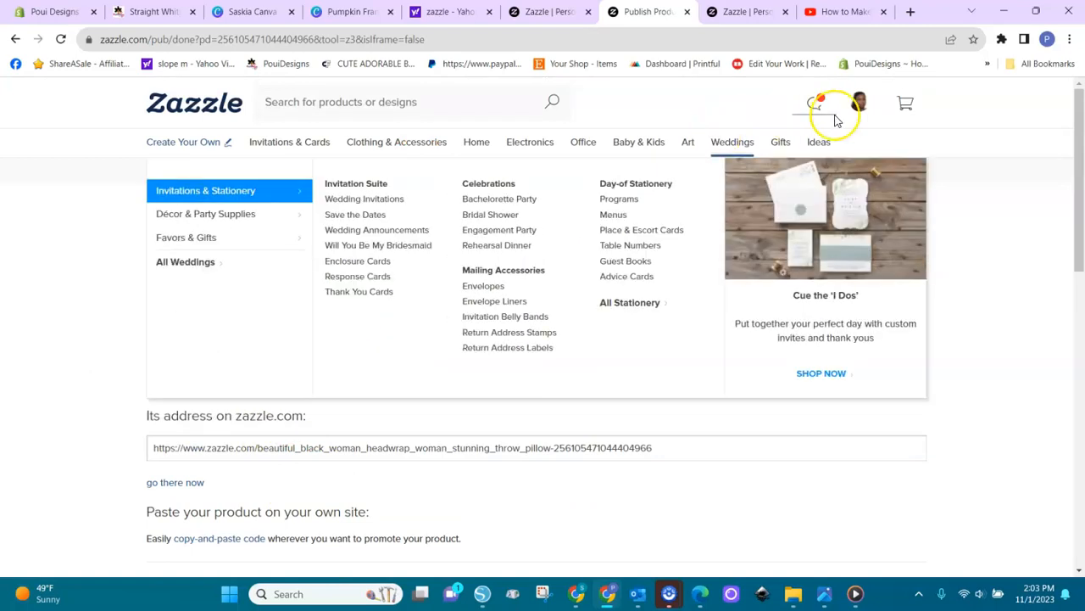
mouse_move(861, 109)
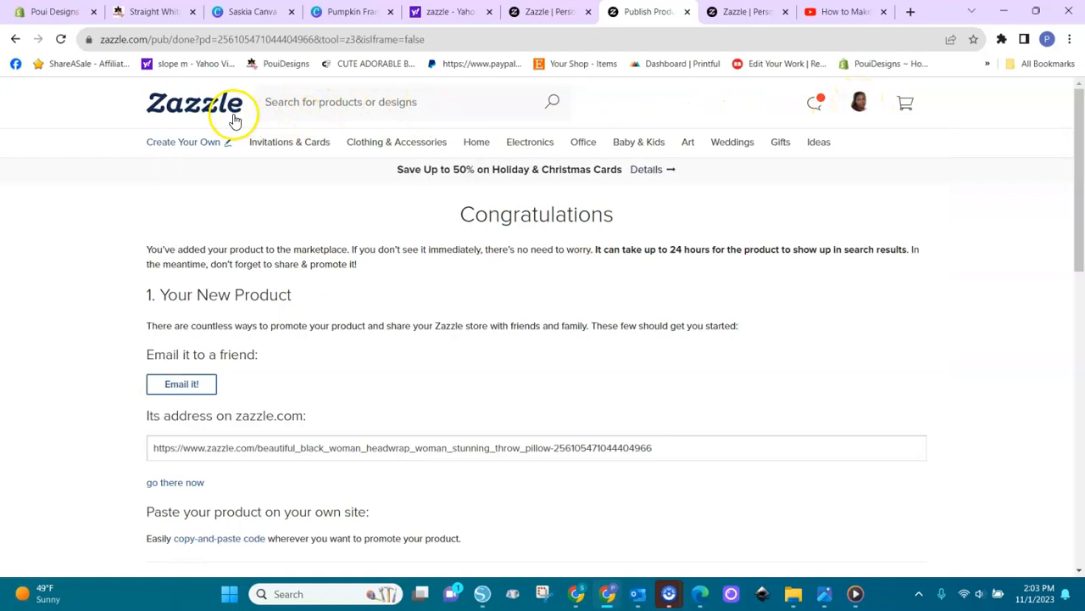
click(234, 114)
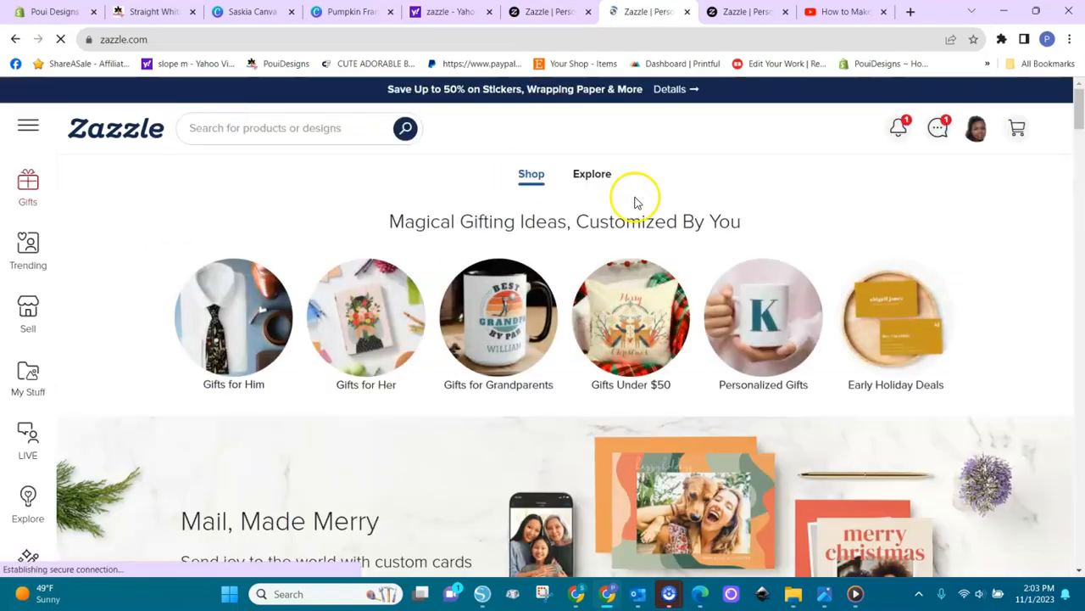
drag(1081, 122, 1079, 434)
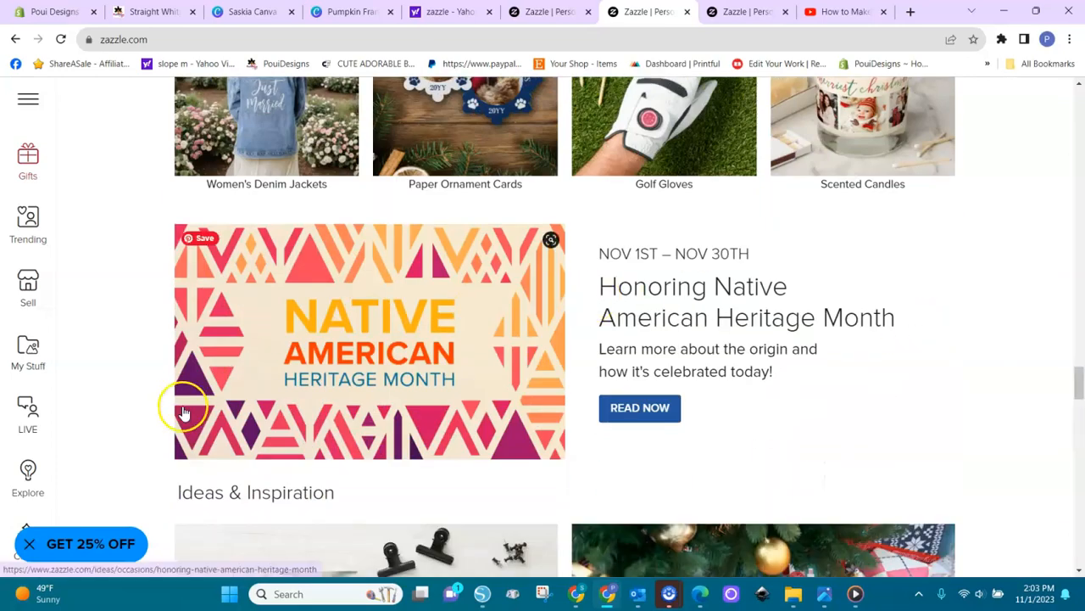